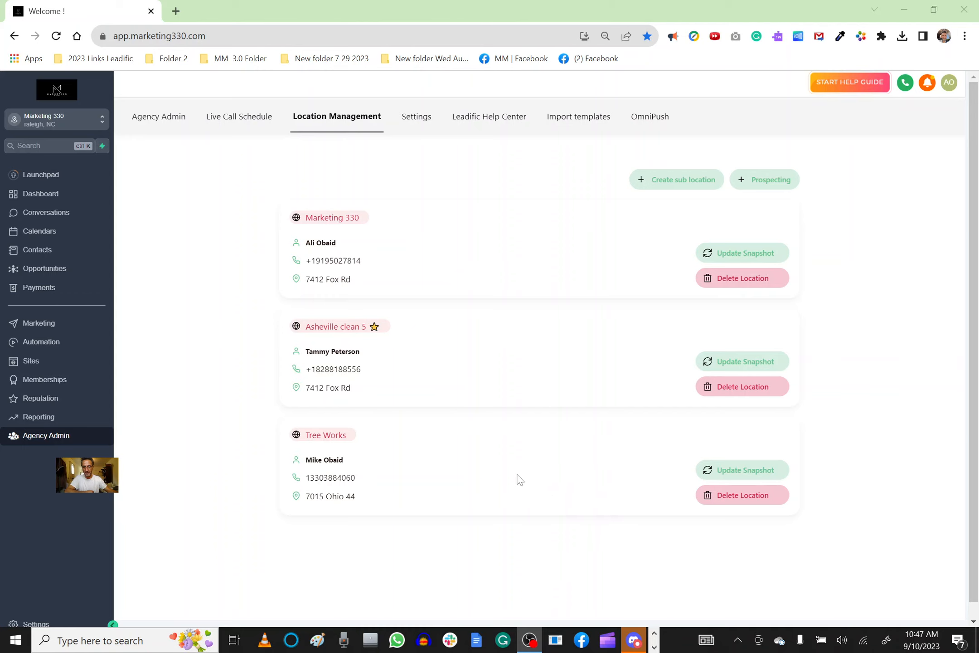
Update the Tree Works location with the Leadific Basic Automations snapshot, entering "confirm" to approve the overwrite.
left_click(727, 474)
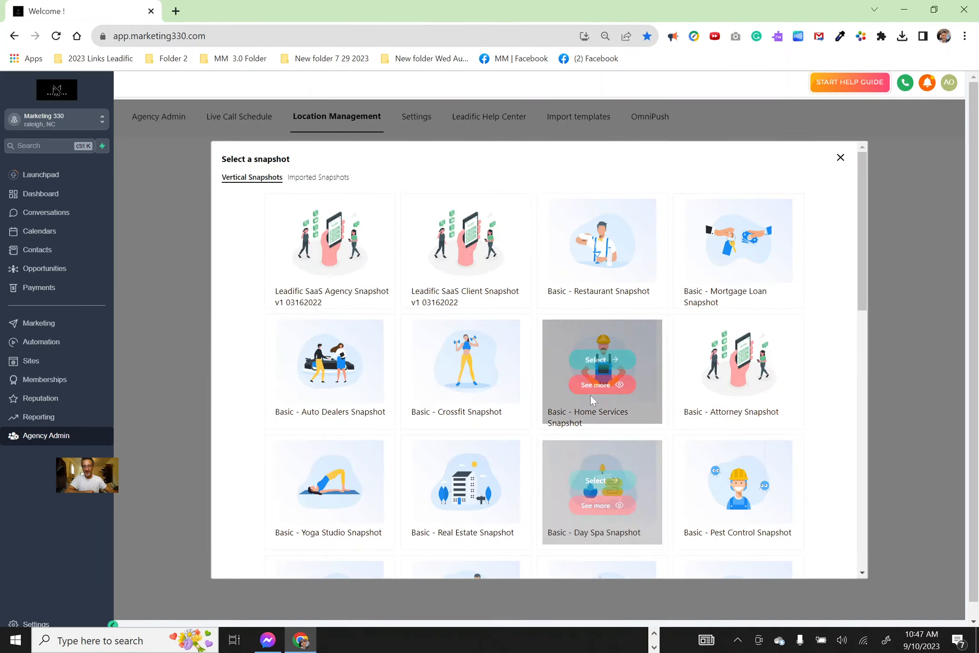
scroll(590, 395, "down", 12)
scroll(628, 400, "down", 1)
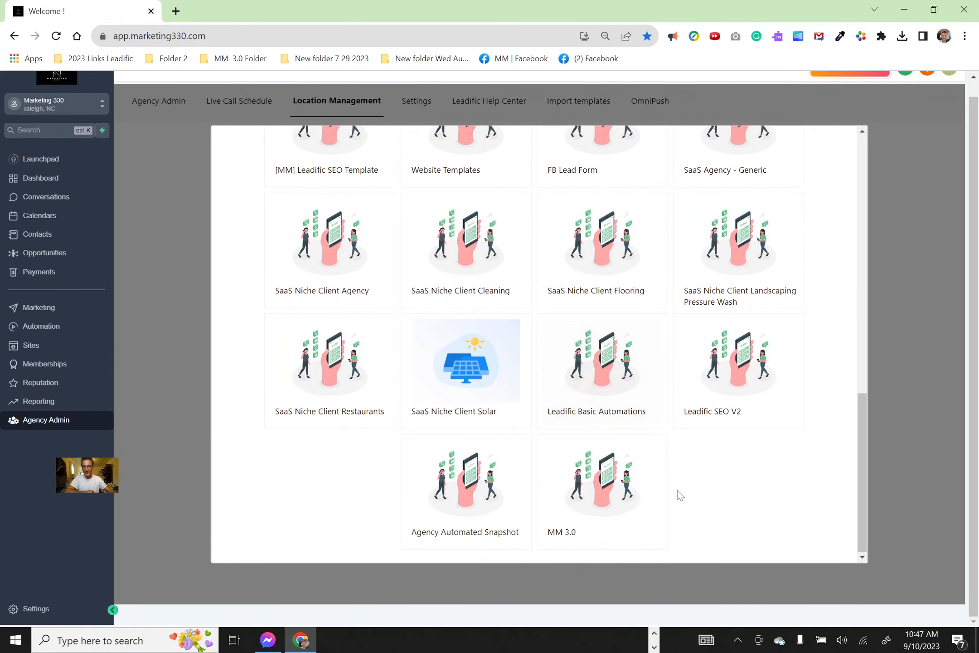
mouse_move(603, 401)
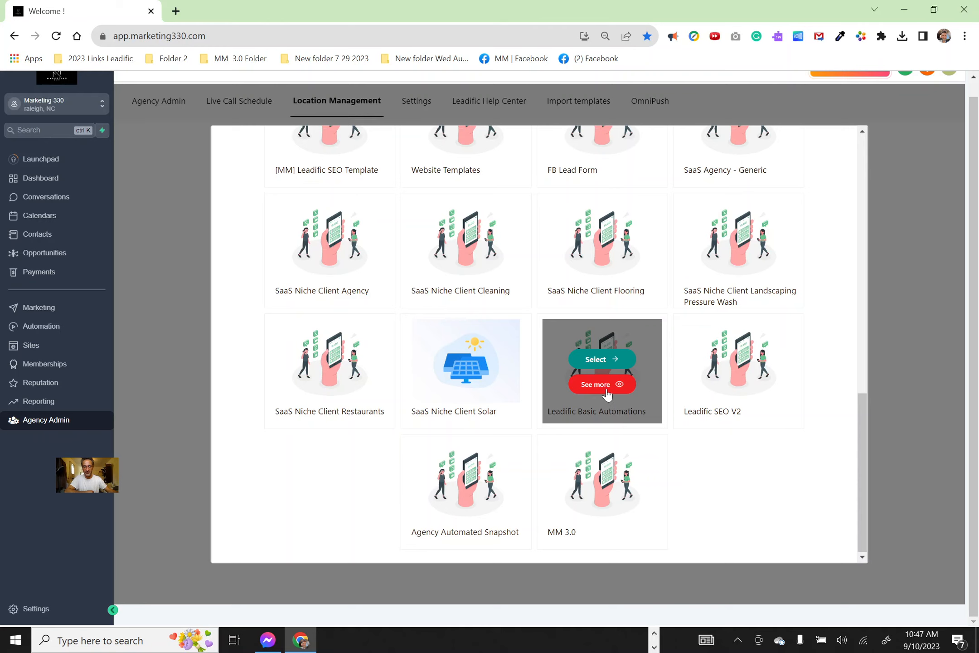
left_click(609, 360)
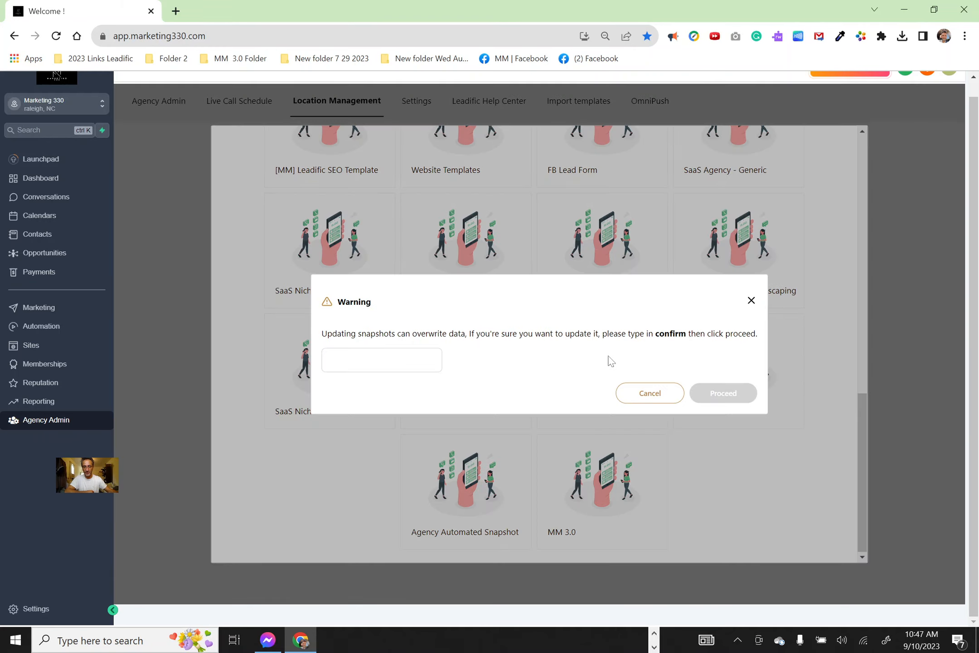
left_click(382, 360)
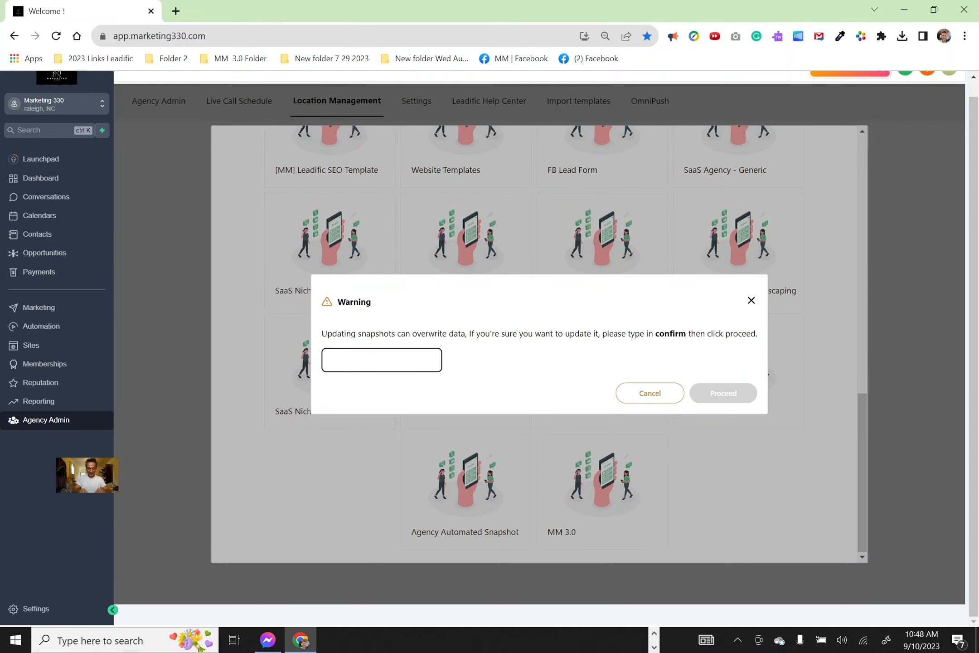
type("confirm")
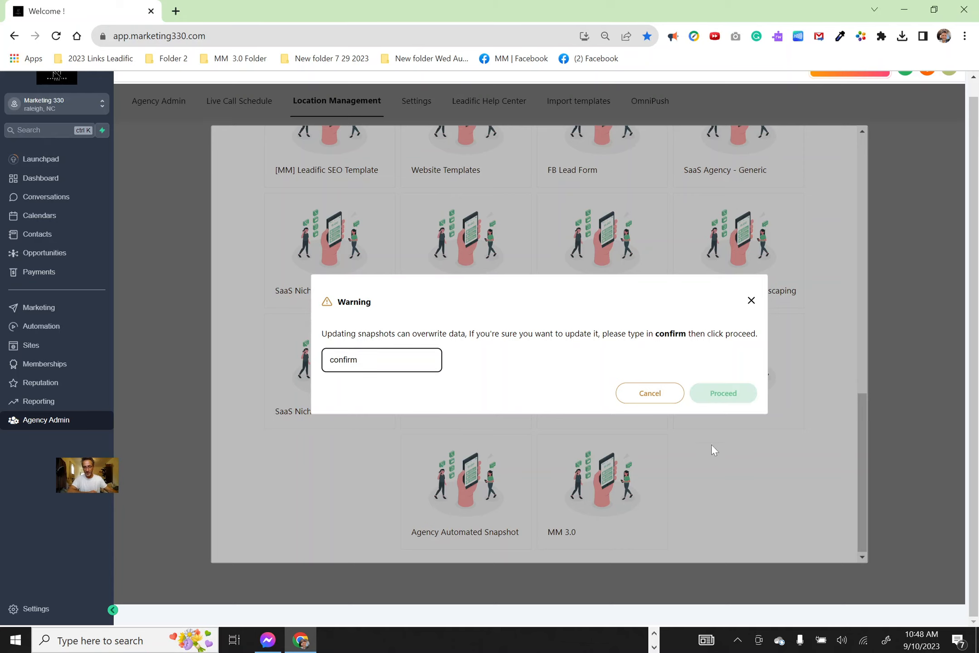
left_click(725, 393)
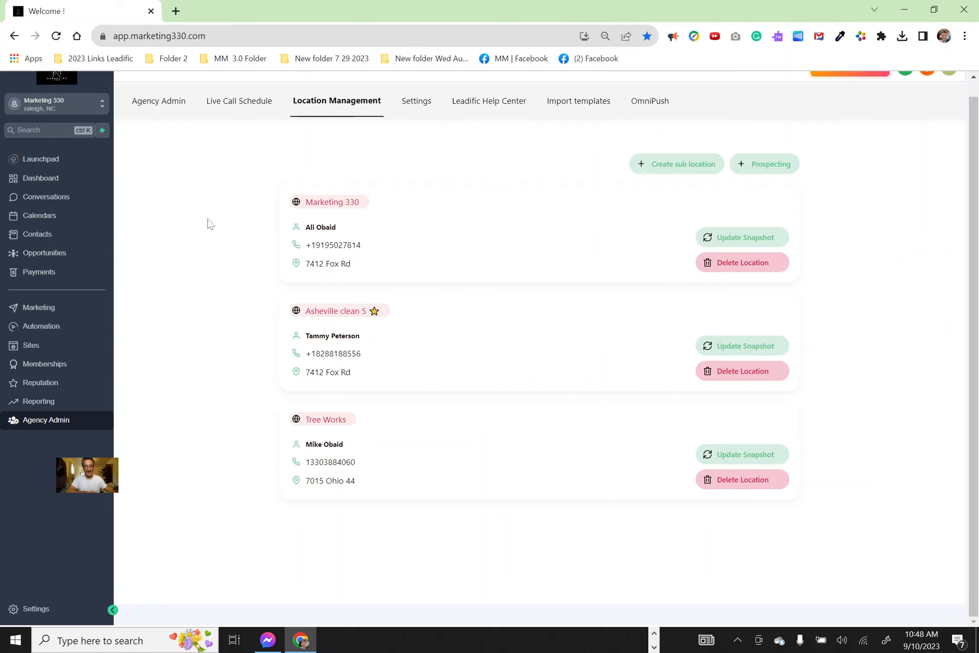
Switch to the Tree Works sub-account and show its dashboard.
left_click(41, 110)
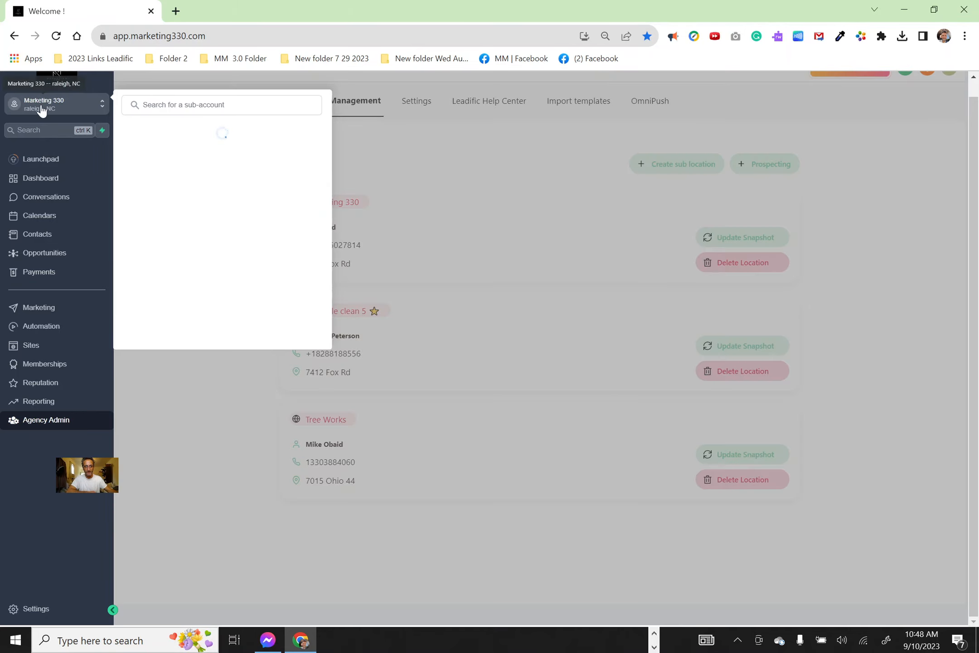
scroll(190, 276, "down", 1)
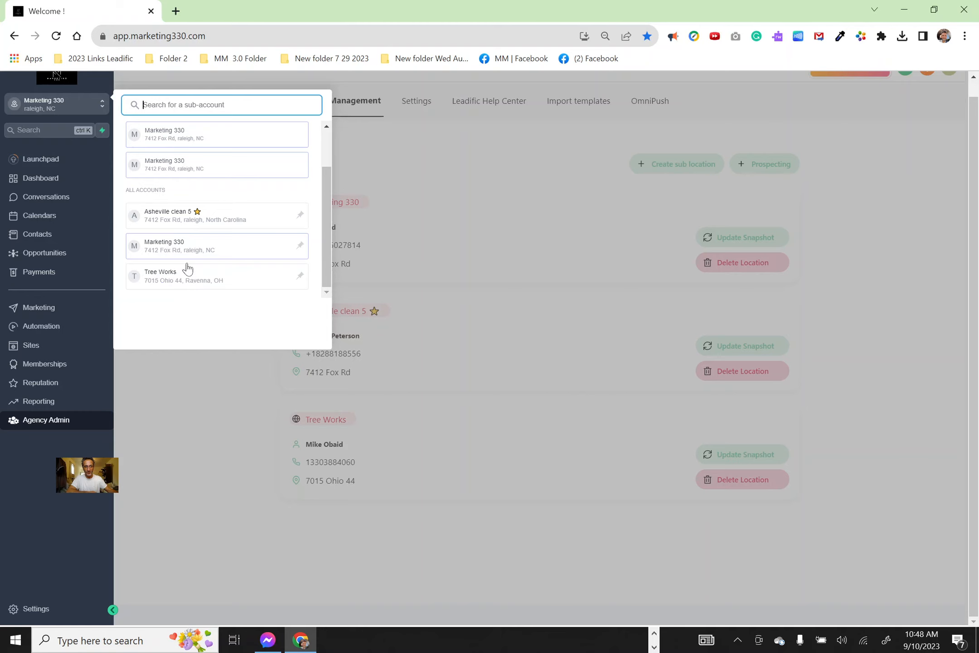
left_click(184, 283)
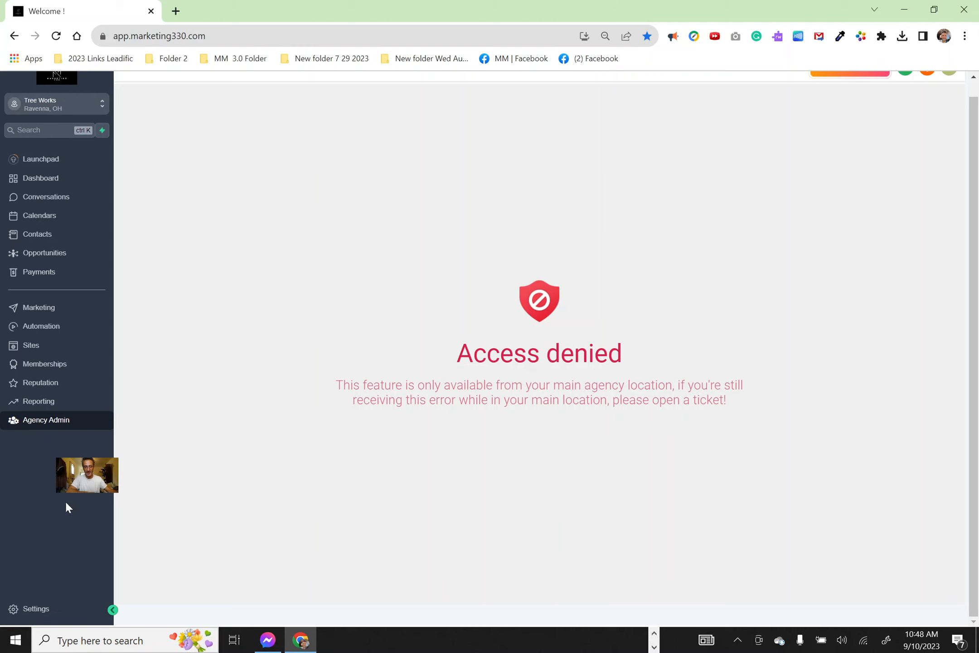
left_click(39, 177)
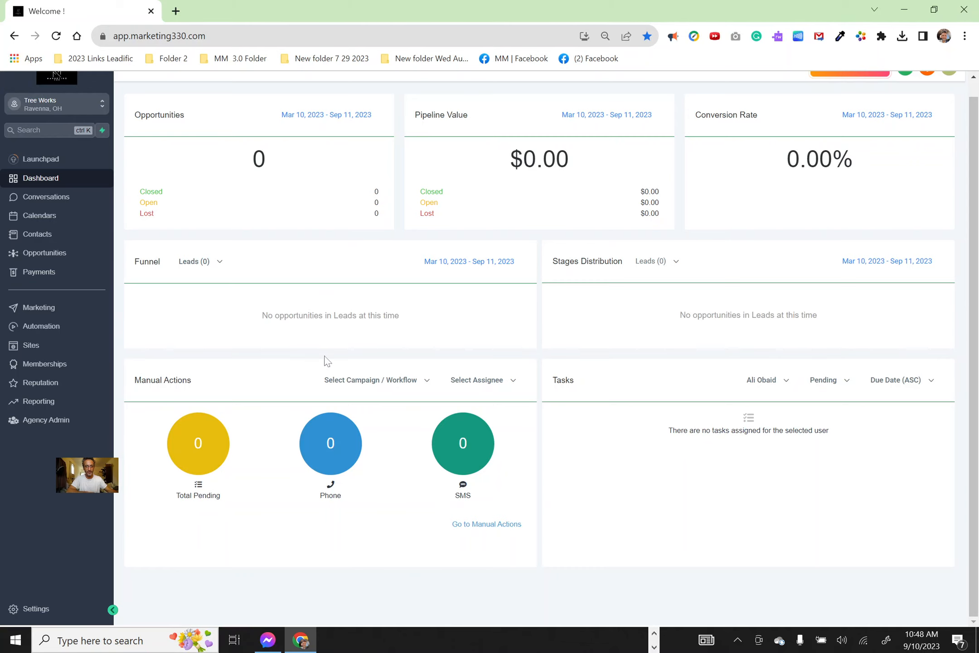
scroll(361, 342, "up", 1)
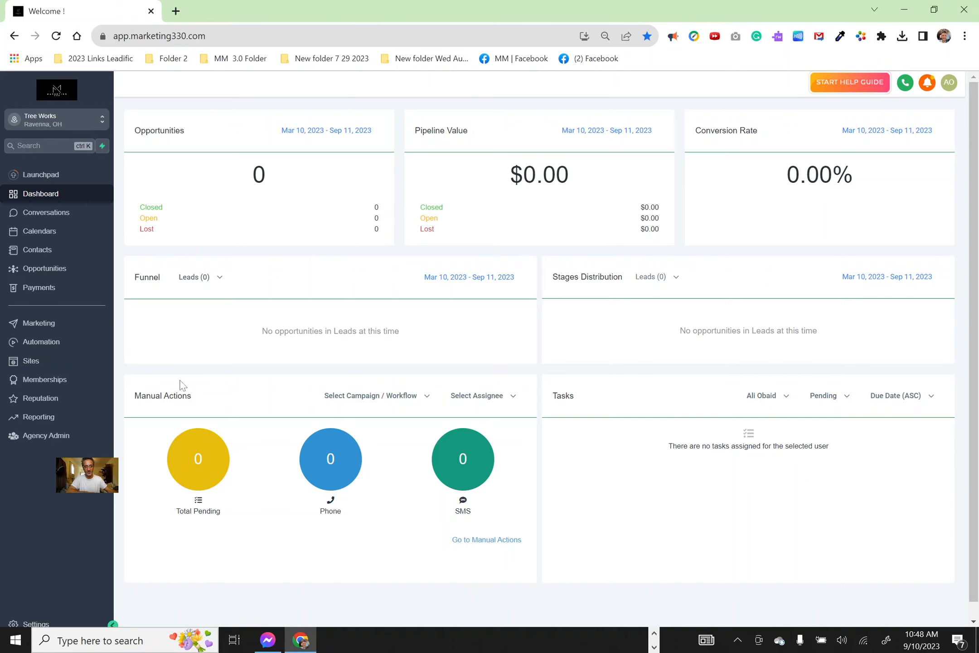
Open the "Appt Booked On Calendar" workflow for editing from the sub-account's automation workflows.
left_click(18, 343)
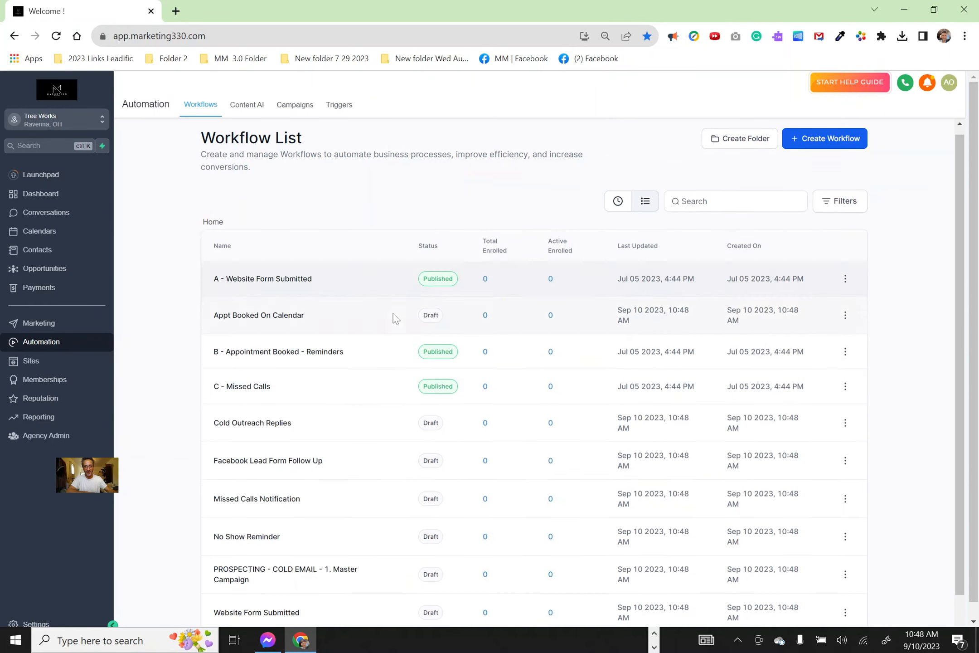
scroll(412, 346, "down", 1)
scroll(448, 515, "down", 1)
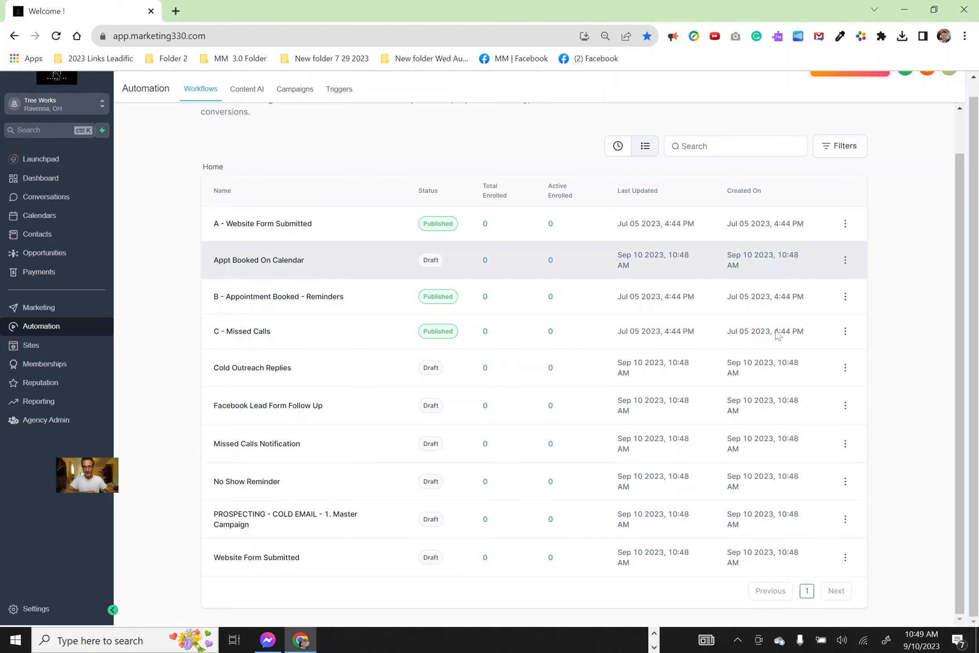
left_click(844, 262)
left_click(816, 282)
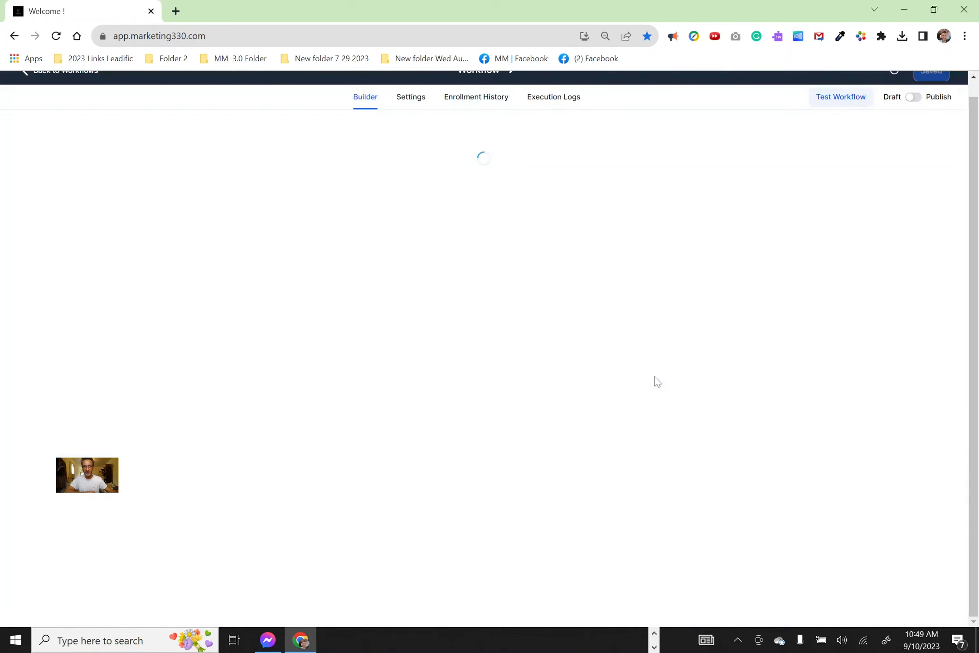
Examine the workflow's full sequence, from the appointment trigger and removal actions to the 24-hour and 10-minute reminders.
scroll(692, 335, "down", 5)
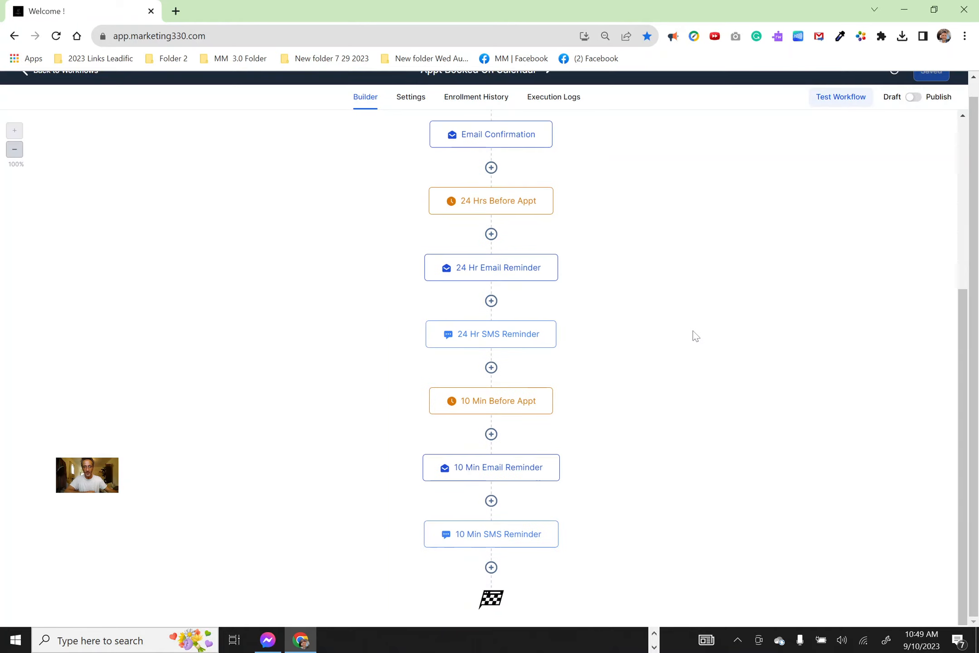
scroll(603, 299, "down", 1)
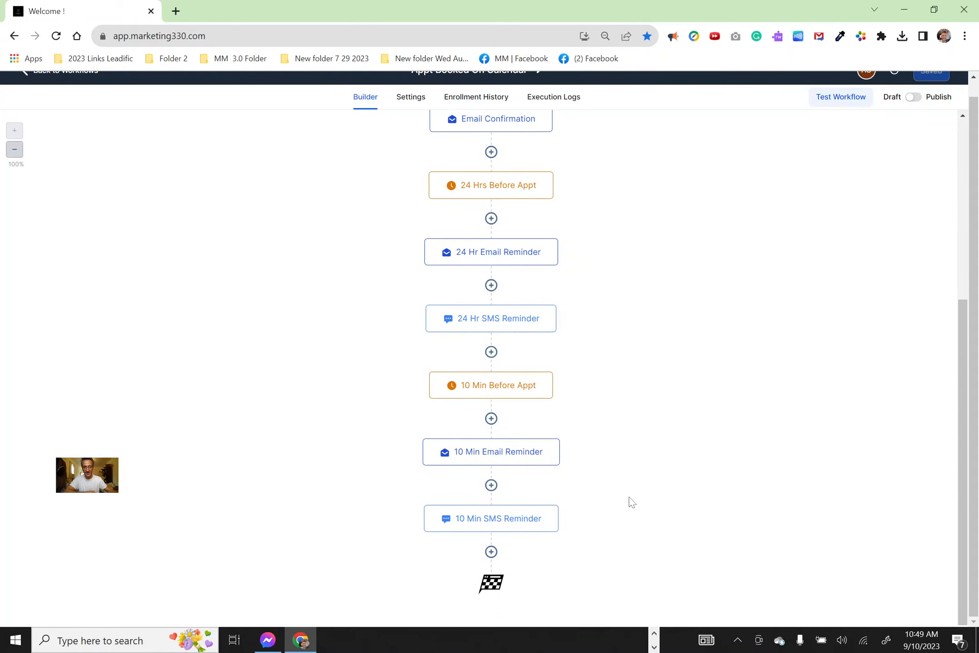
scroll(632, 490, "up", 3)
scroll(635, 482, "up", 2)
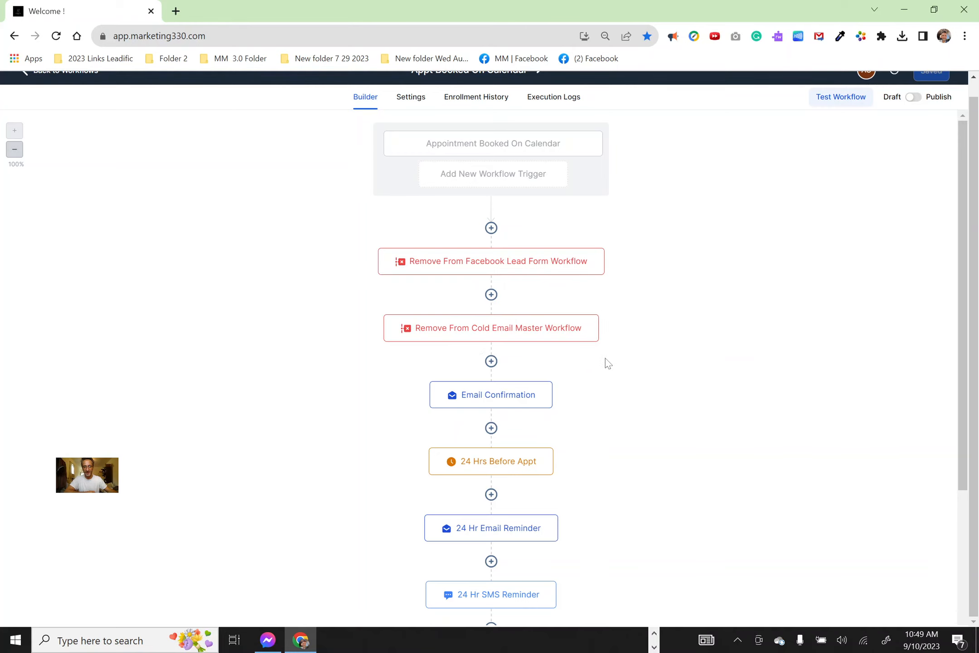
scroll(500, 162, "up", 1)
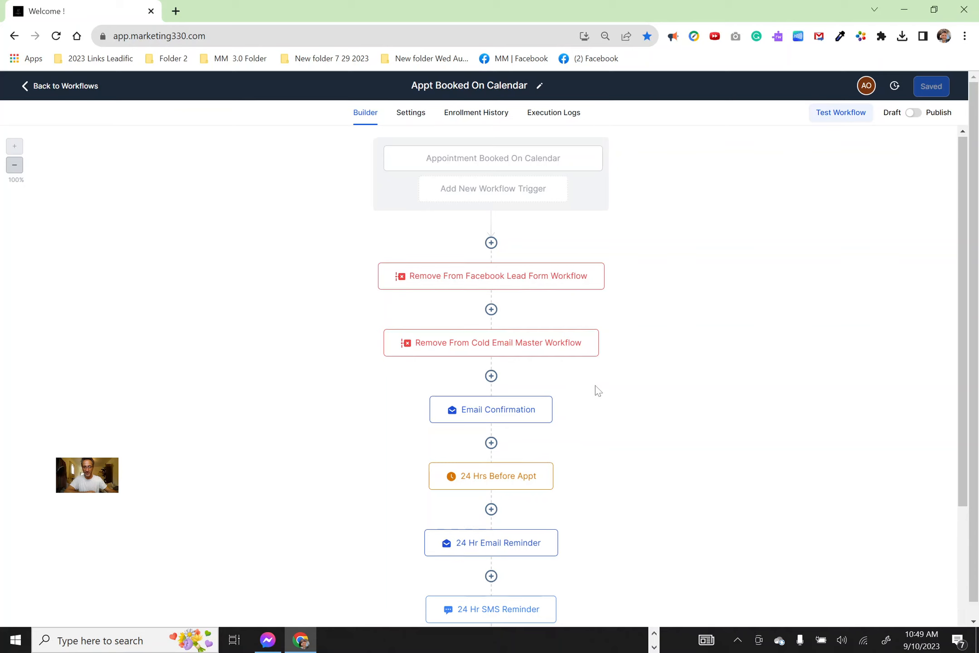
scroll(596, 388, "down", 5)
scroll(597, 393, "up", 5)
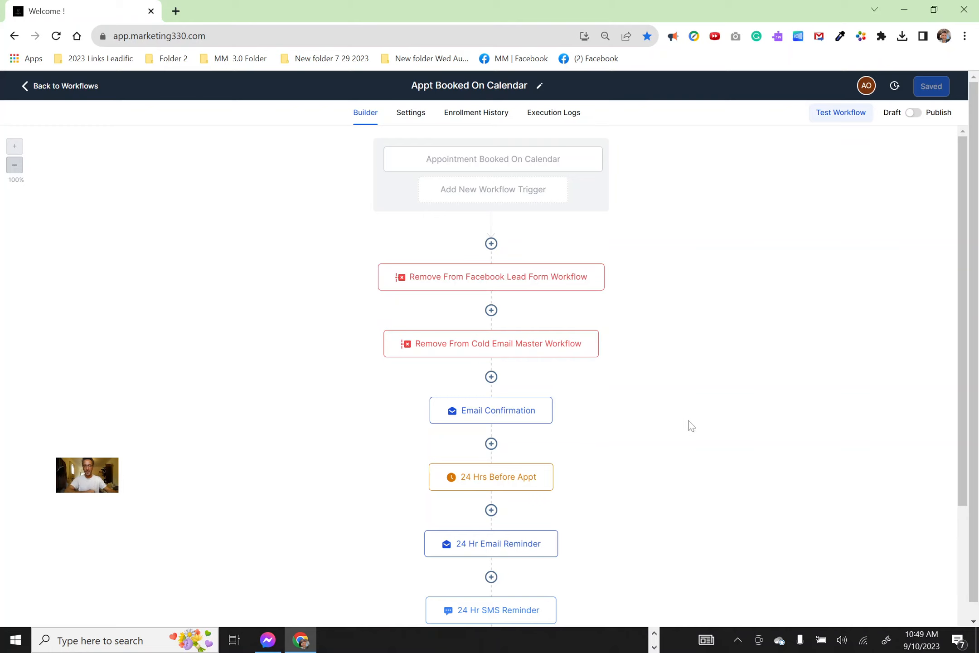
scroll(717, 394, "down", 3)
scroll(716, 394, "down", 2)
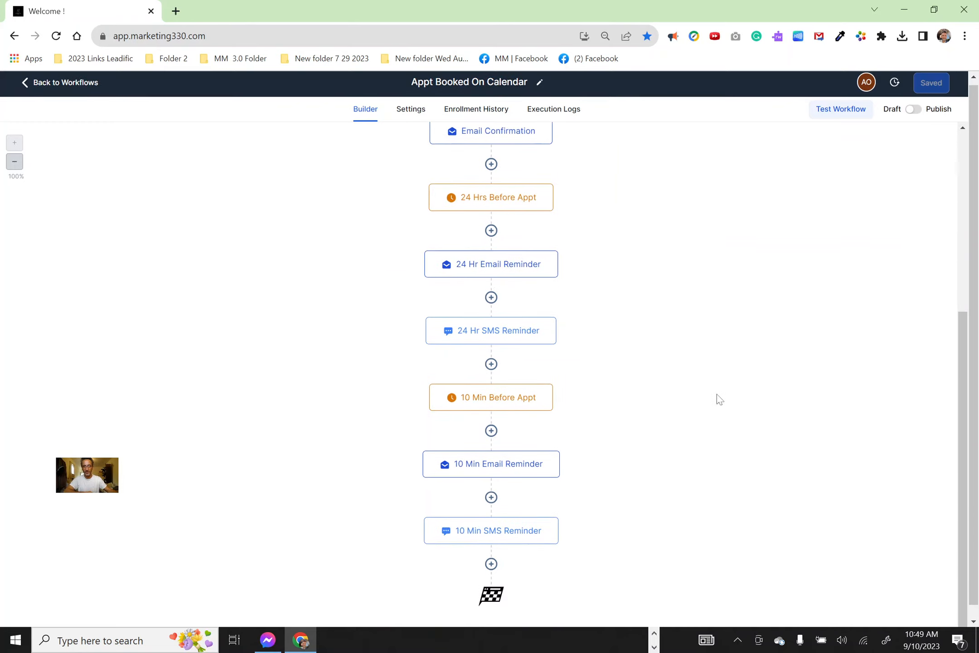
scroll(717, 393, "up", 4)
scroll(478, 151, "up", 2)
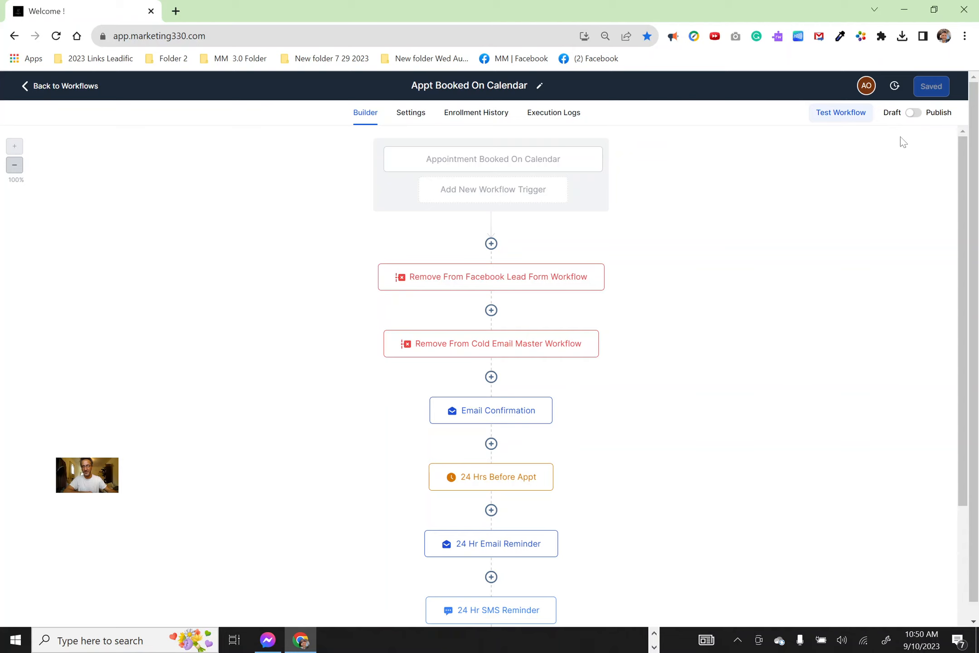
Change the "Appt Booked On Calendar" workflow from draft to published and save it.
left_click(911, 114)
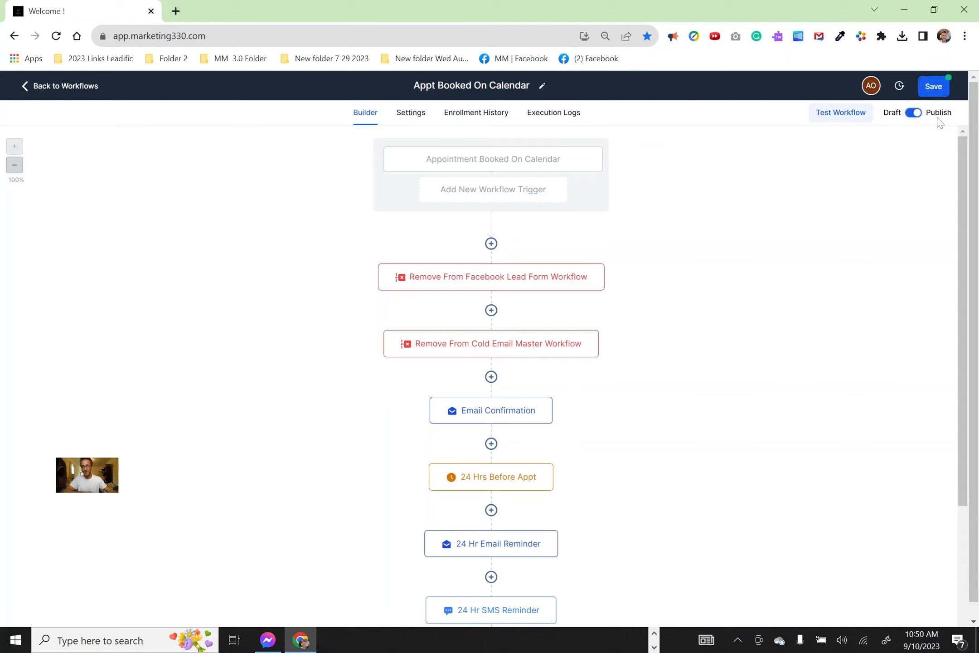
left_click(936, 89)
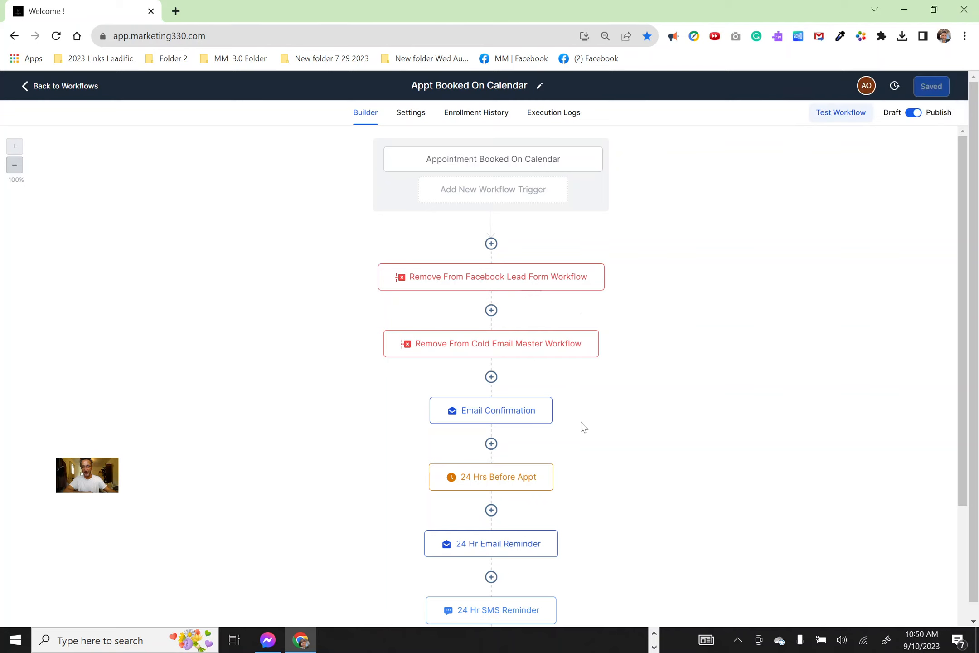
Open the 24 Hr SMS Reminder action and review its message text.
scroll(543, 429, "down", 1)
scroll(544, 429, "down", 3)
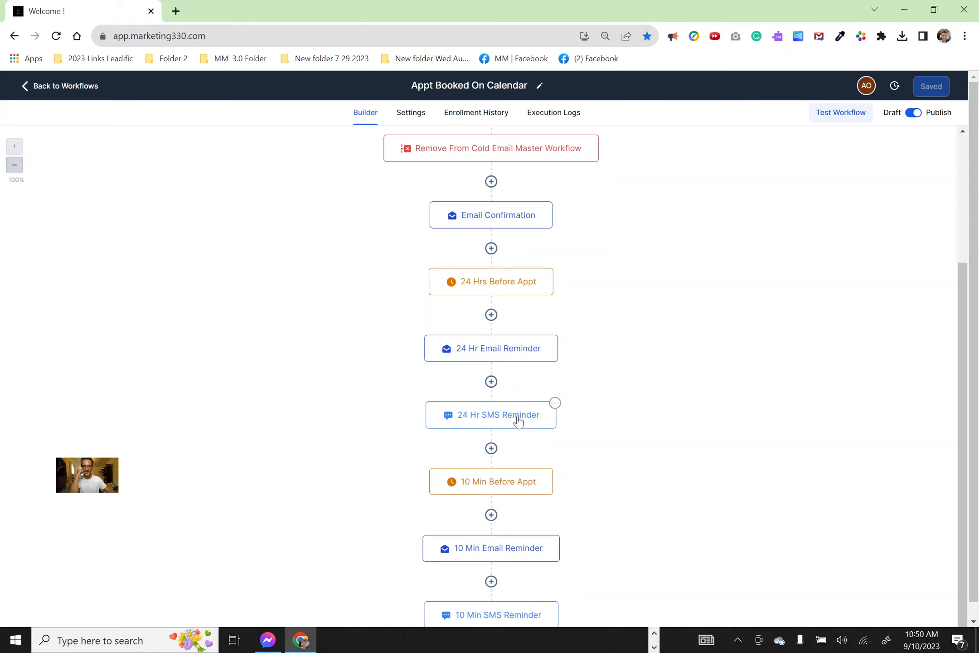
scroll(524, 421, "down", 2)
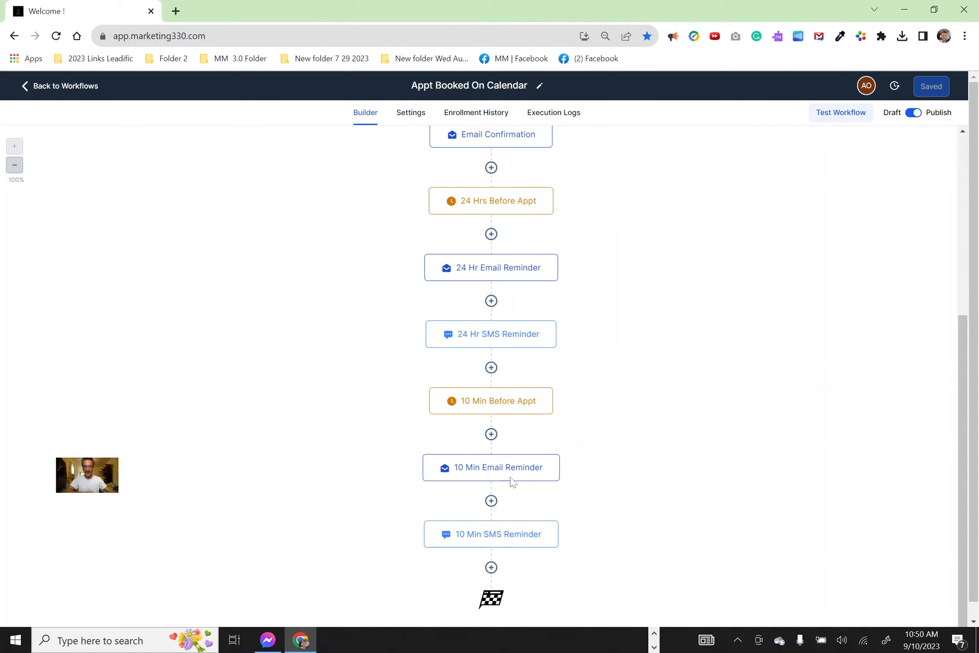
left_click(500, 340)
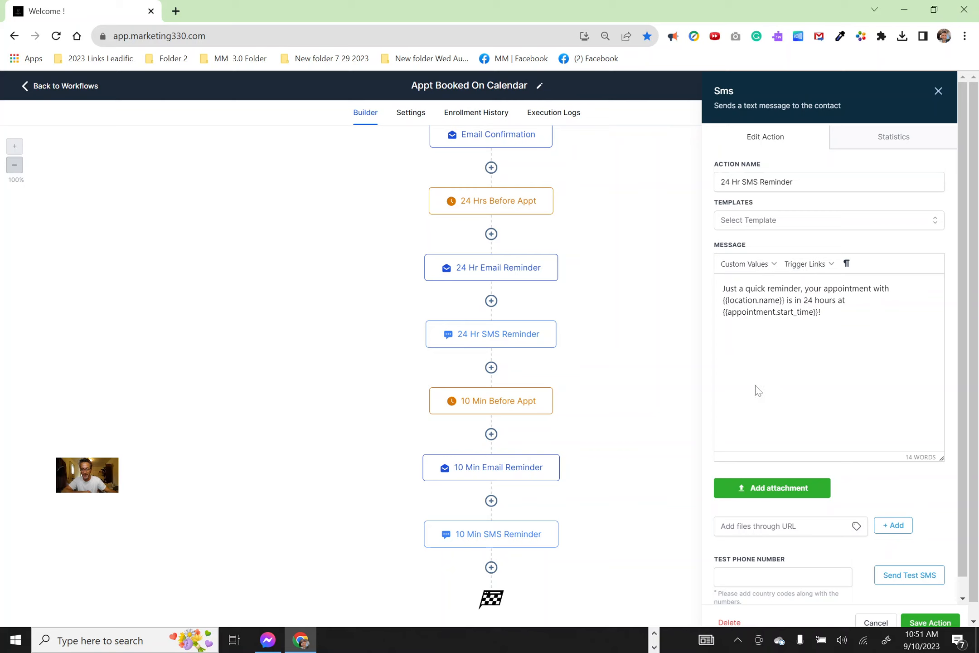
scroll(758, 390, "down", 1)
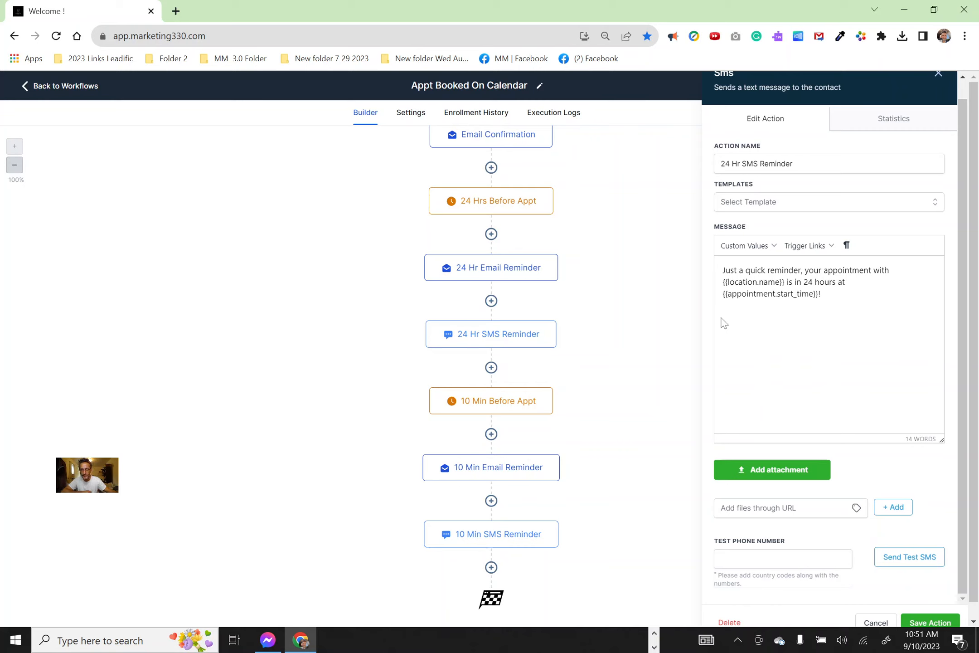
scroll(755, 234, "up", 1)
scroll(754, 233, "up", 1)
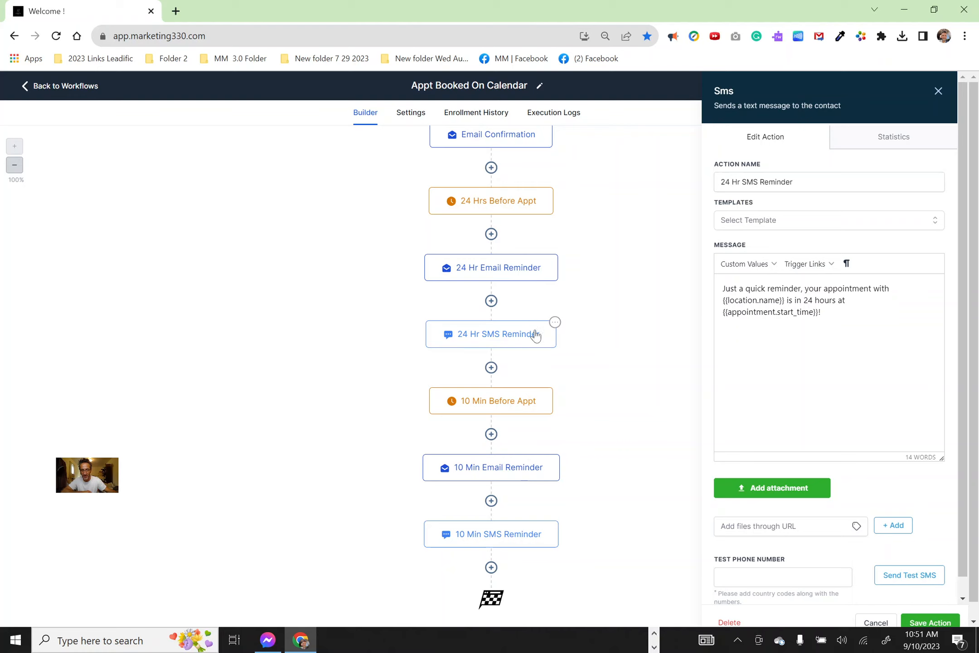
Open the 10 Min Email Reminder action and read through its subject and whole message body.
left_click(524, 471)
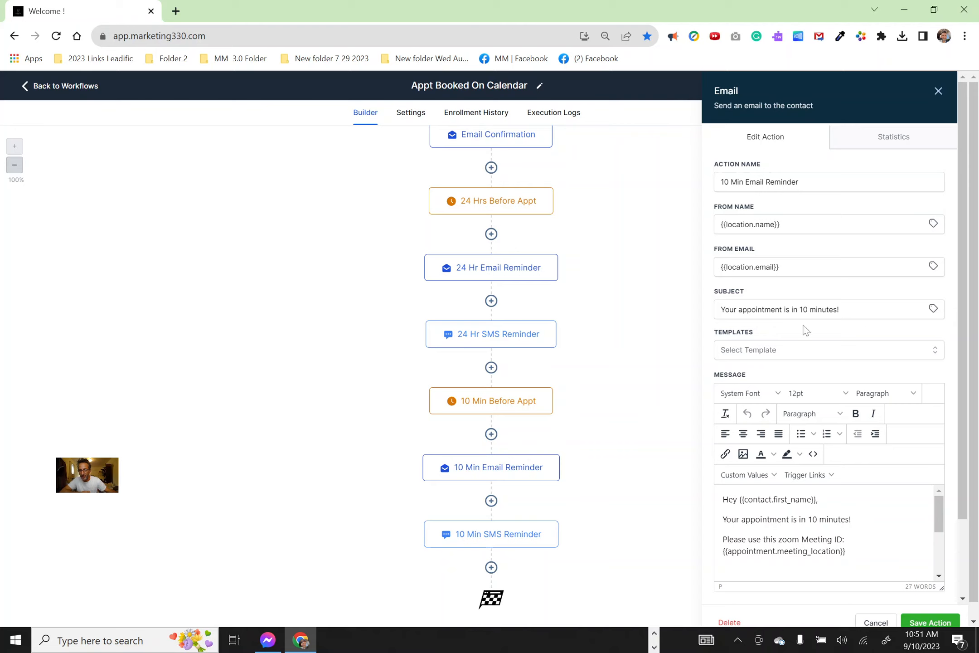
scroll(769, 499, "down", 3)
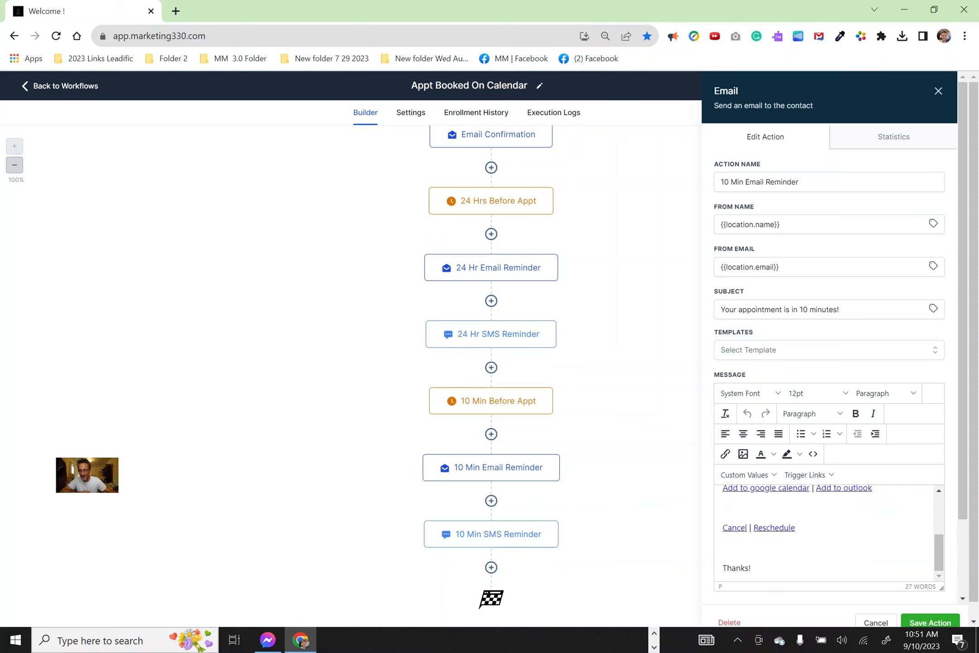
scroll(770, 521, "up", 3)
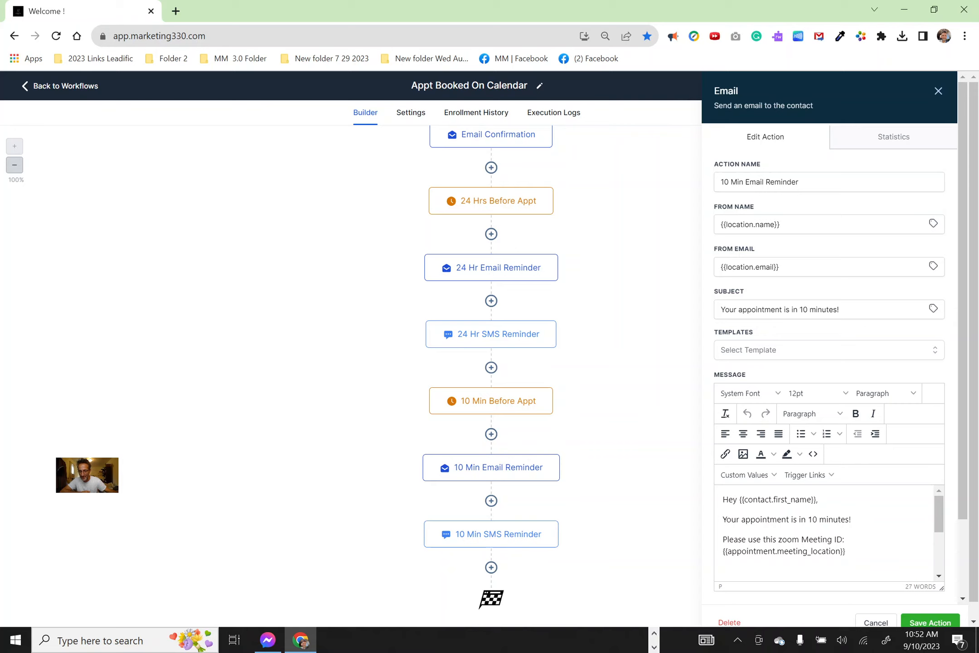
scroll(824, 533, "down", 5)
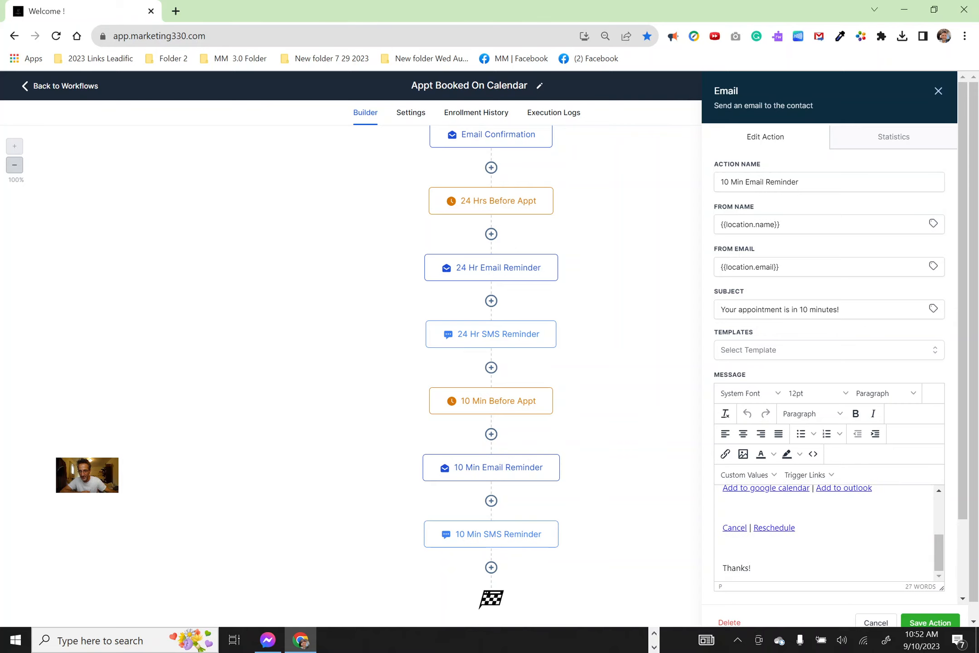
scroll(824, 533, "up", 2)
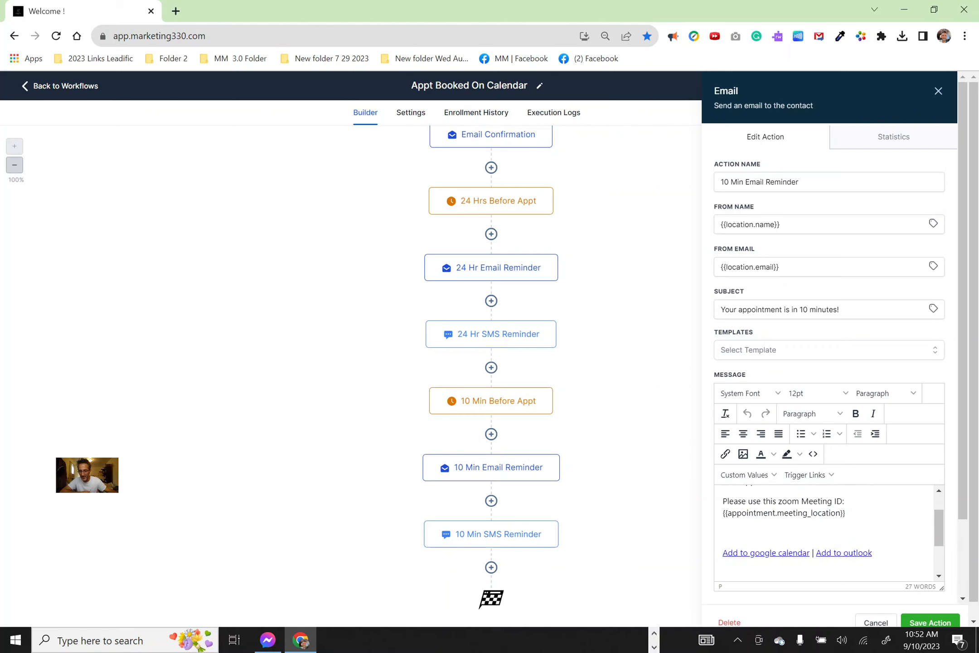
scroll(824, 533, "down", 2)
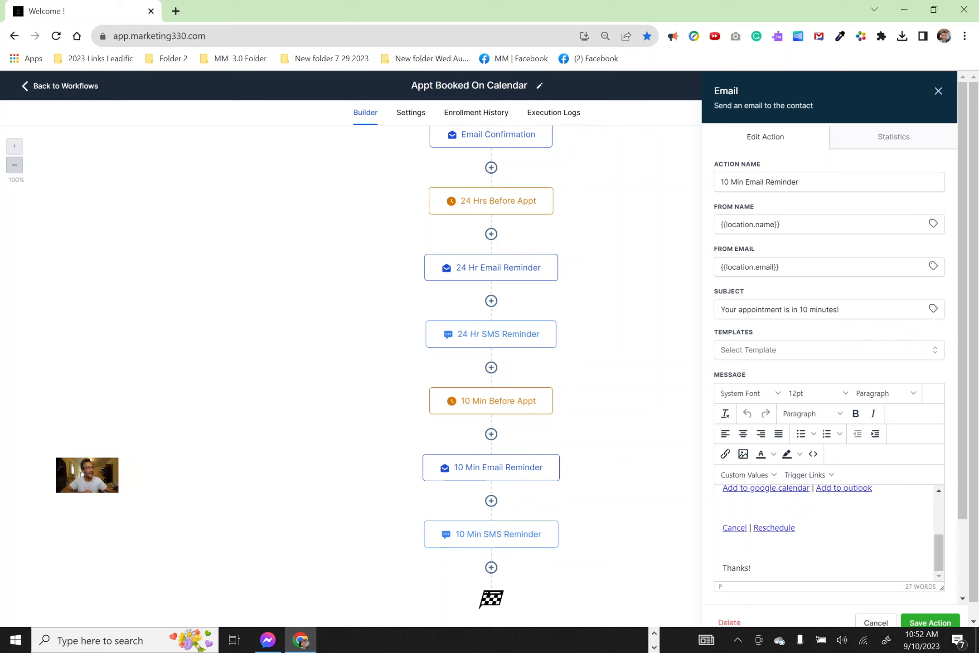
Check the closing part of the 10 Min Email Reminder message and its attachment and test options, then close the action without saving.
key("alt+Tab")
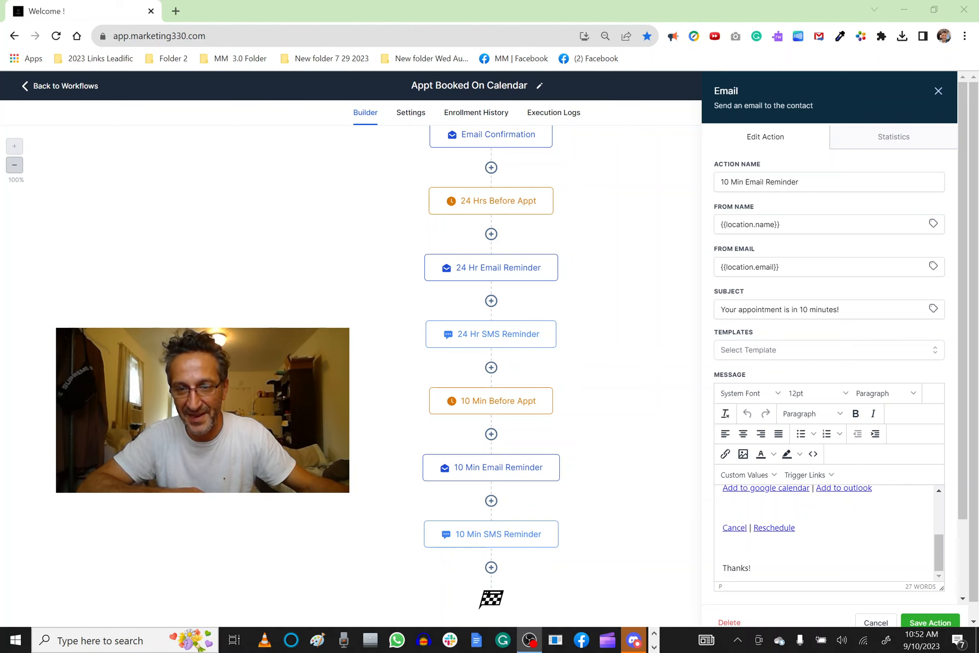
scroll(824, 530, "up", 2)
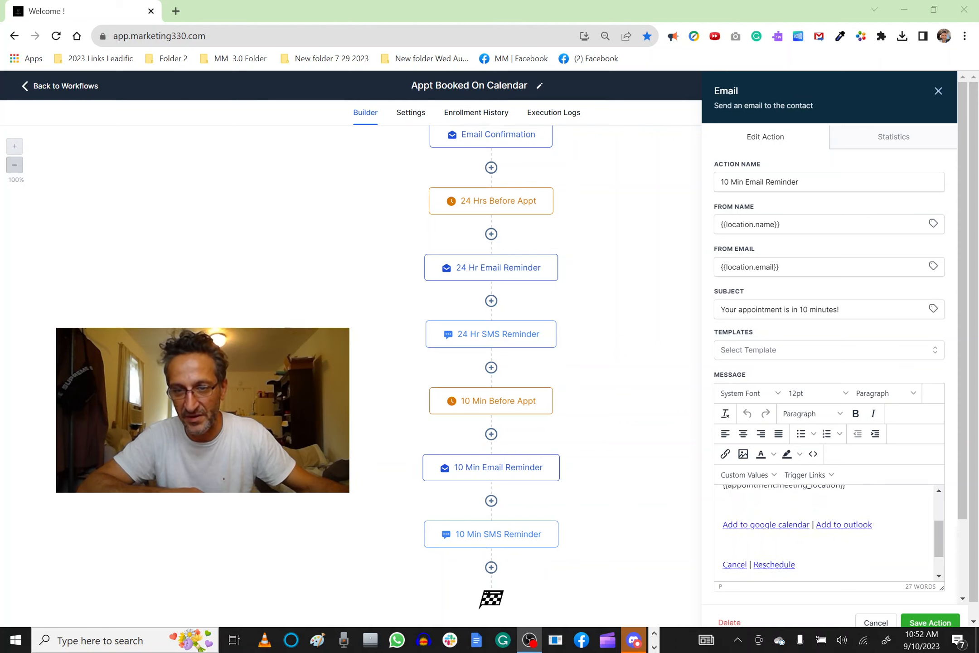
scroll(824, 530, "down", 2)
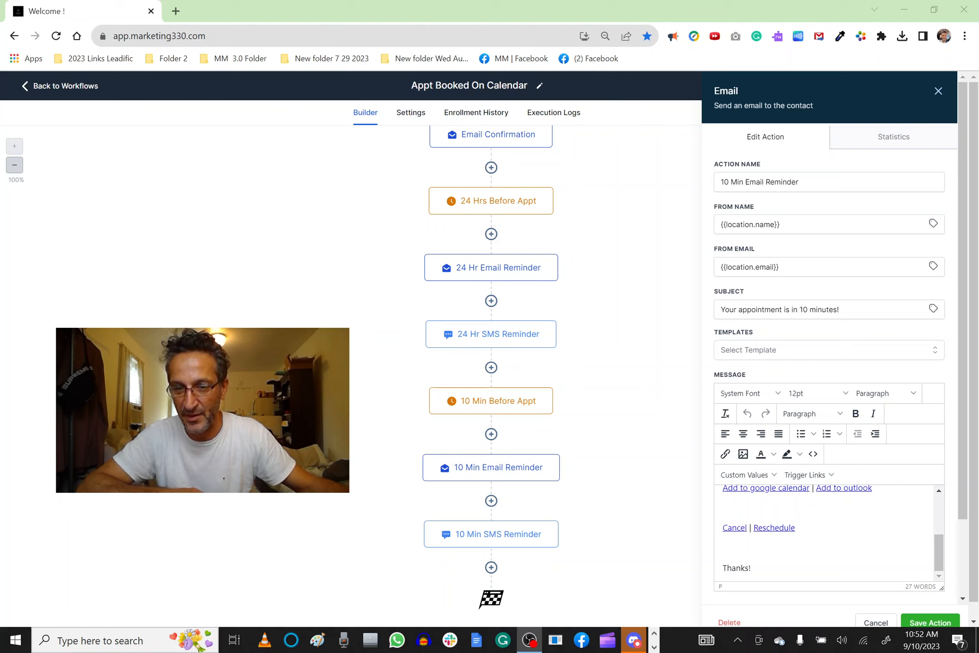
scroll(815, 571, "down", 2)
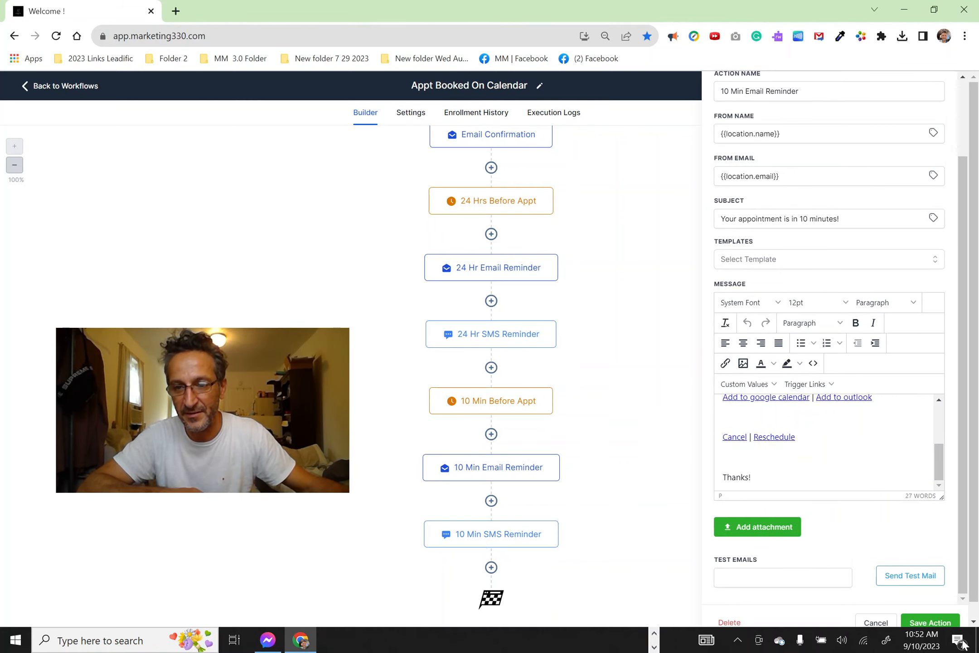
scroll(907, 625, "down", 1)
left_click(874, 608)
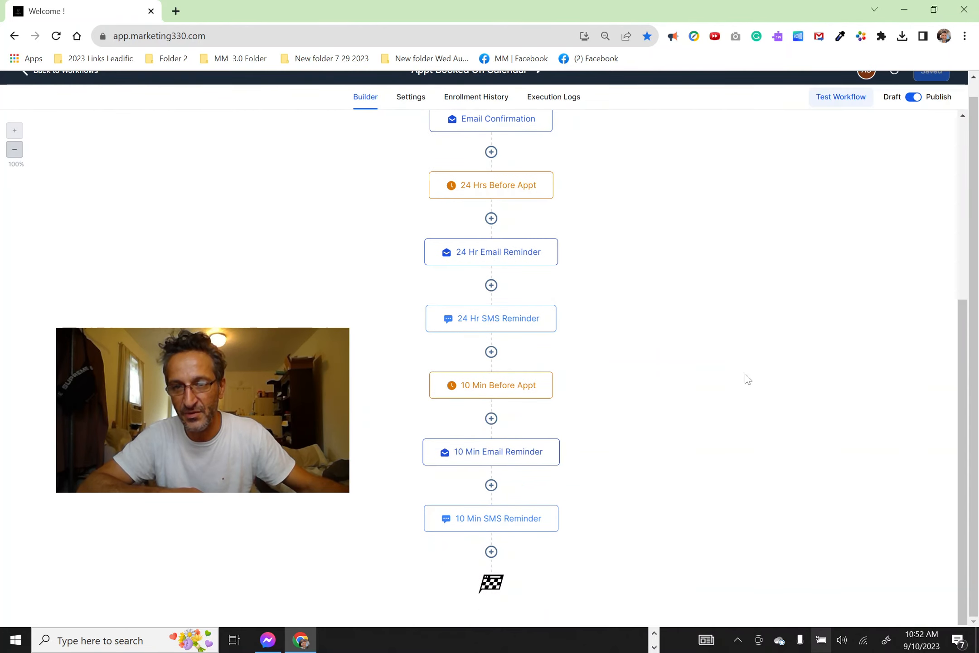
Leave the "Appt Booked On Calendar" workflow and open the "Missed Calls Notification" workflow from the workflow list.
scroll(752, 410, "up", 4)
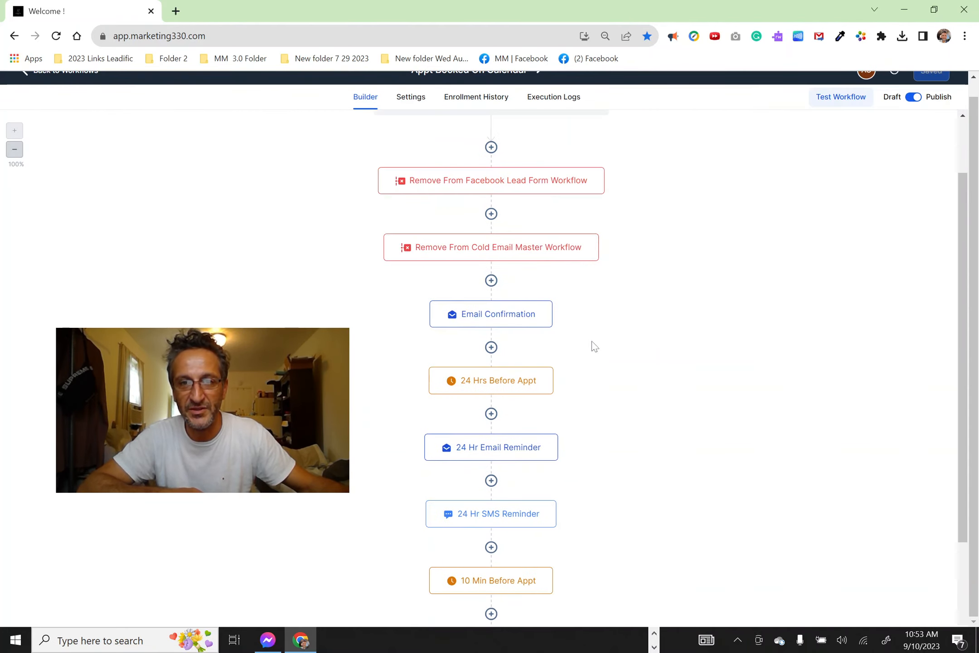
scroll(725, 386, "up", 2)
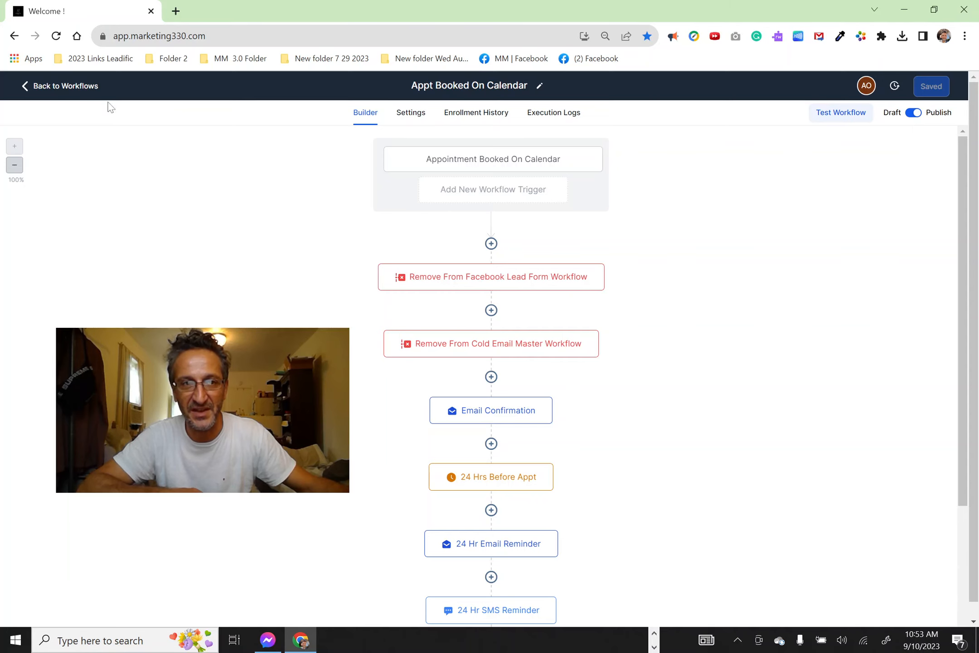
left_click(72, 86)
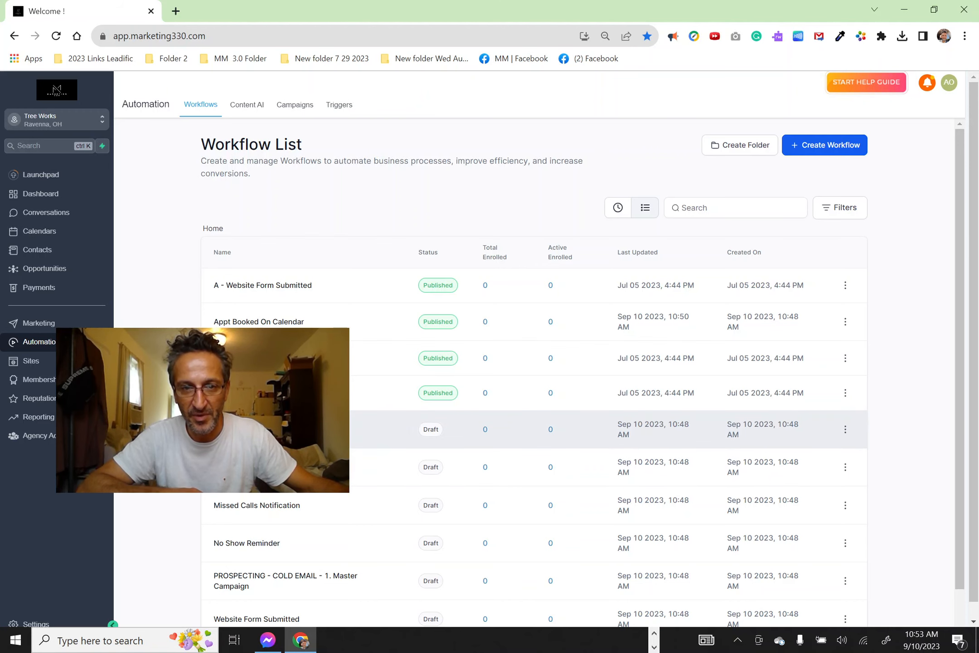
scroll(439, 377, "down", 2)
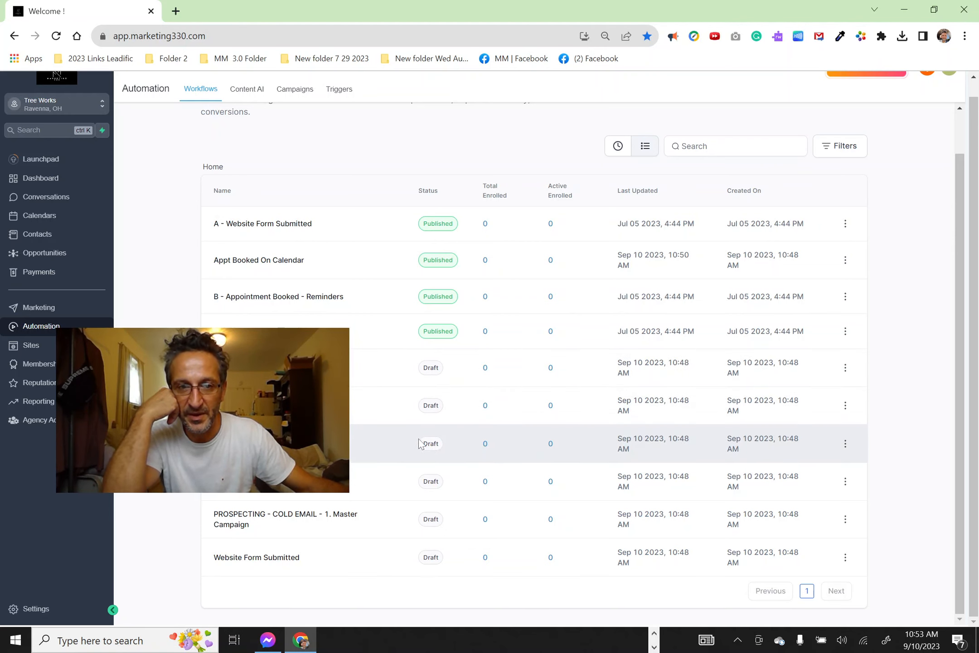
left_click(845, 443)
left_click(839, 467)
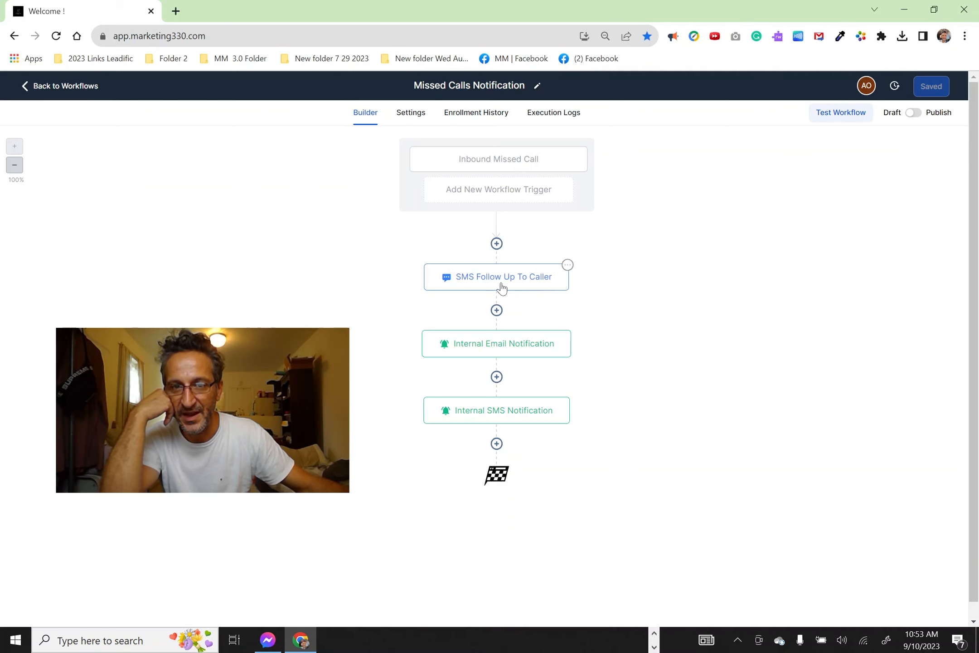
Review the SMS Follow Up To Caller message and the Internal Email Notification action's recipient, subject and message.
left_click(539, 288)
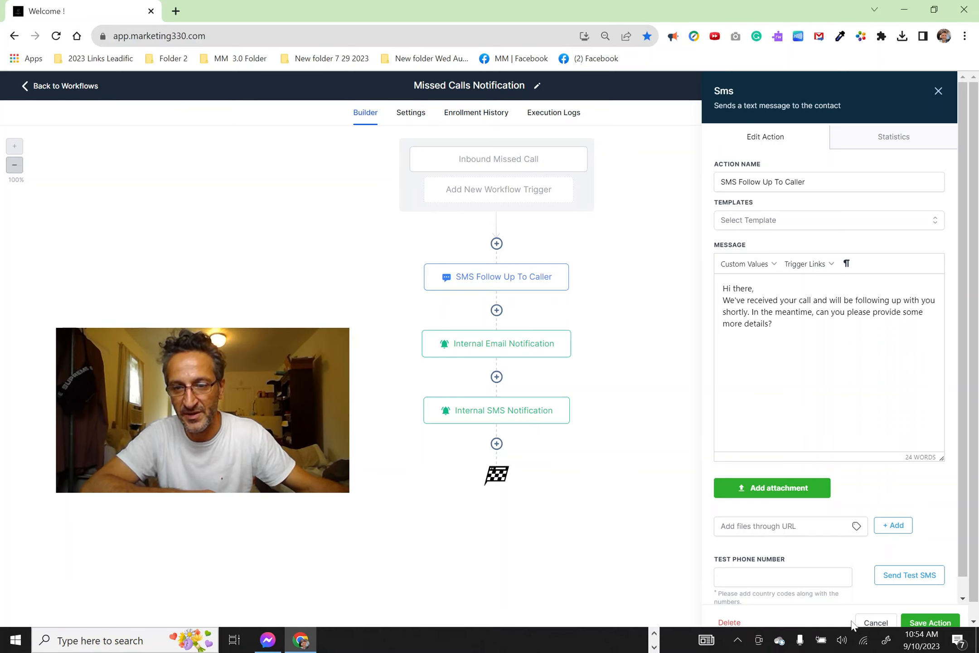
left_click(873, 623)
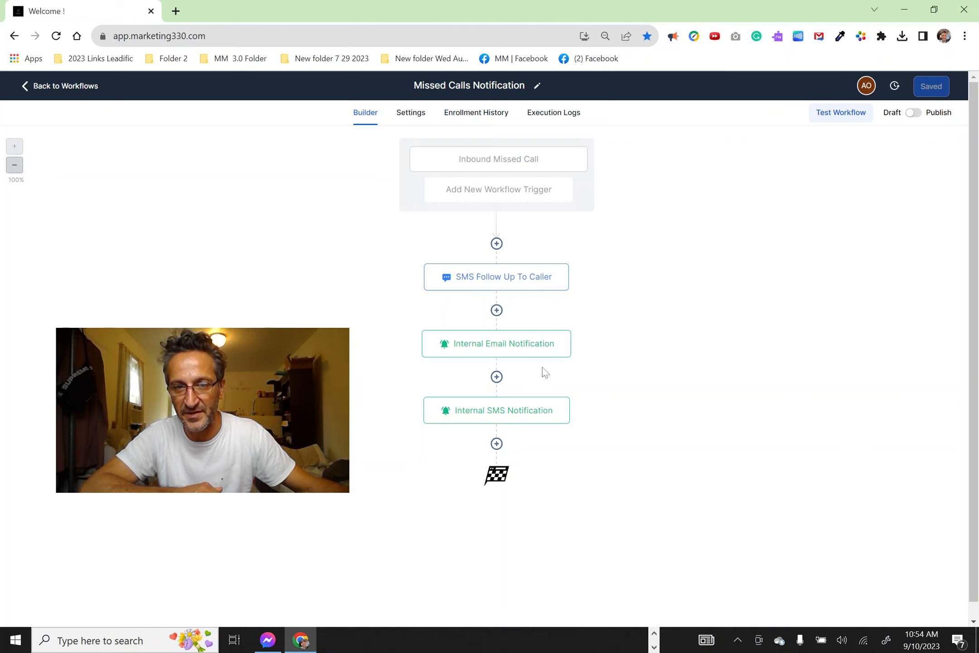
left_click(528, 357)
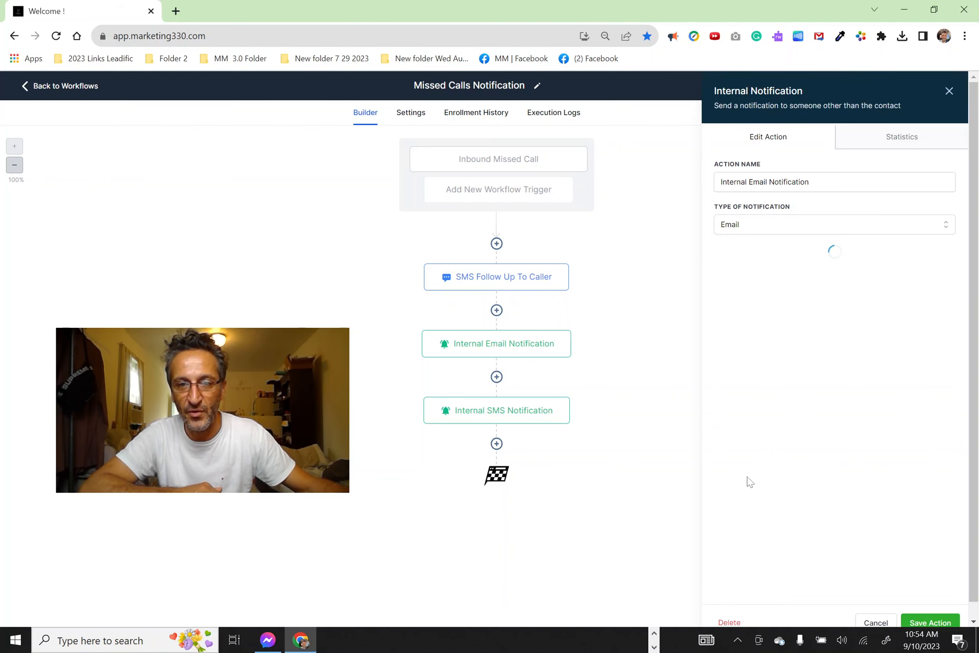
scroll(816, 469, "down", 5)
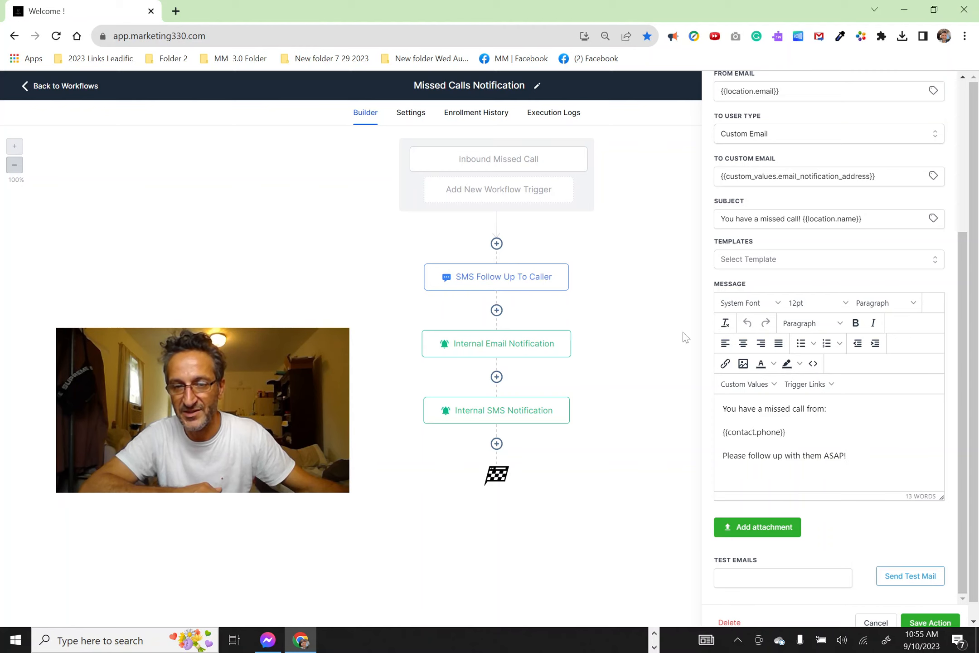
left_click(532, 284)
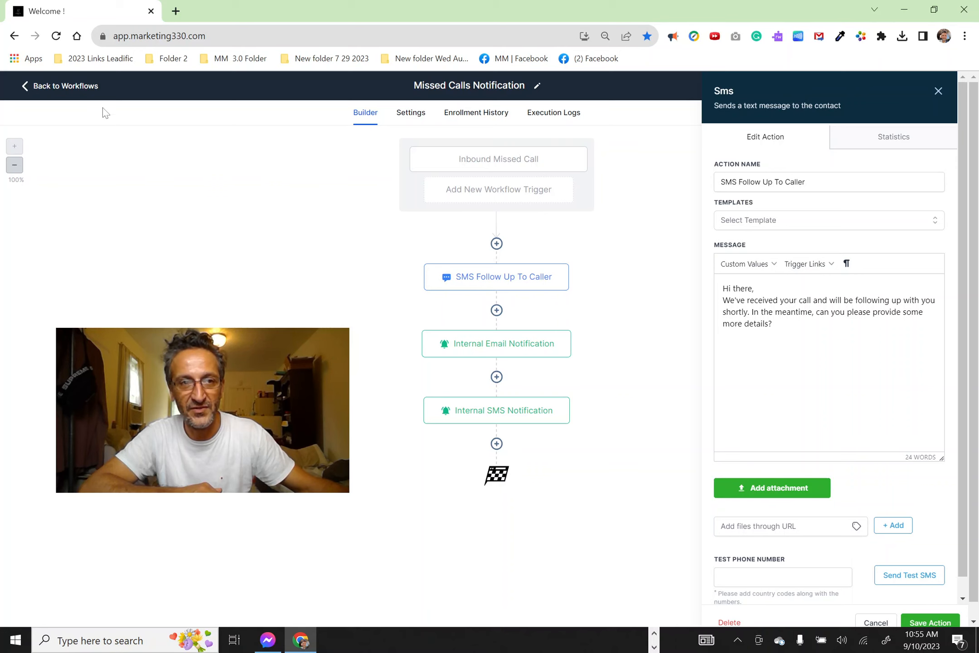
Return to the workflow list and duplicate the browser tab.
left_click(50, 88)
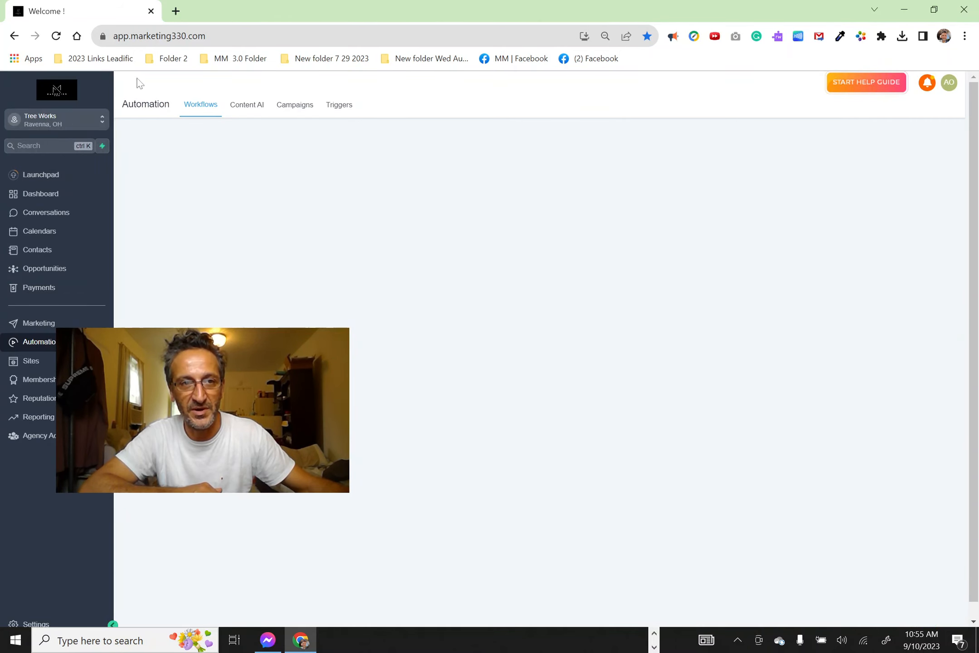
right_click(98, 6)
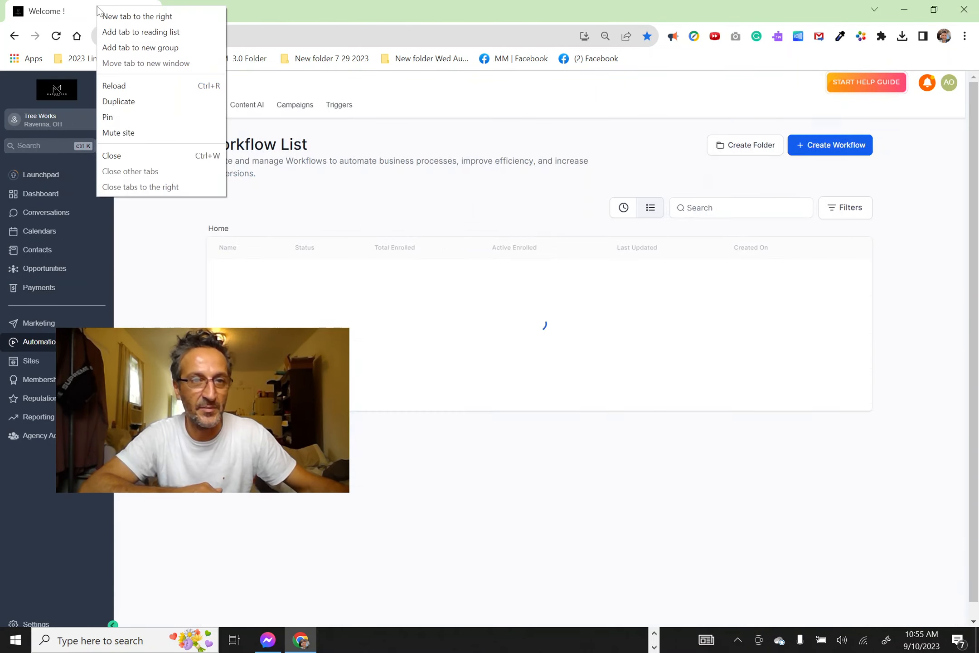
left_click(125, 101)
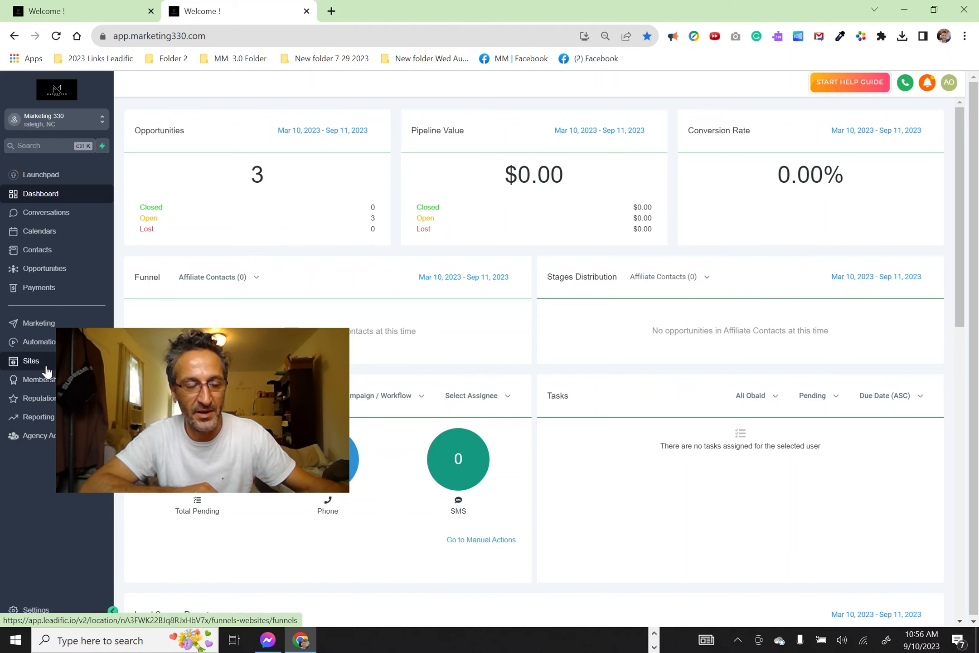
In the Marketing 330 account, open "10 Affiliate Bootcamp FREE AF Form" from the Affiliate Pages Forms folder and bring up its integration options.
left_click(31, 360)
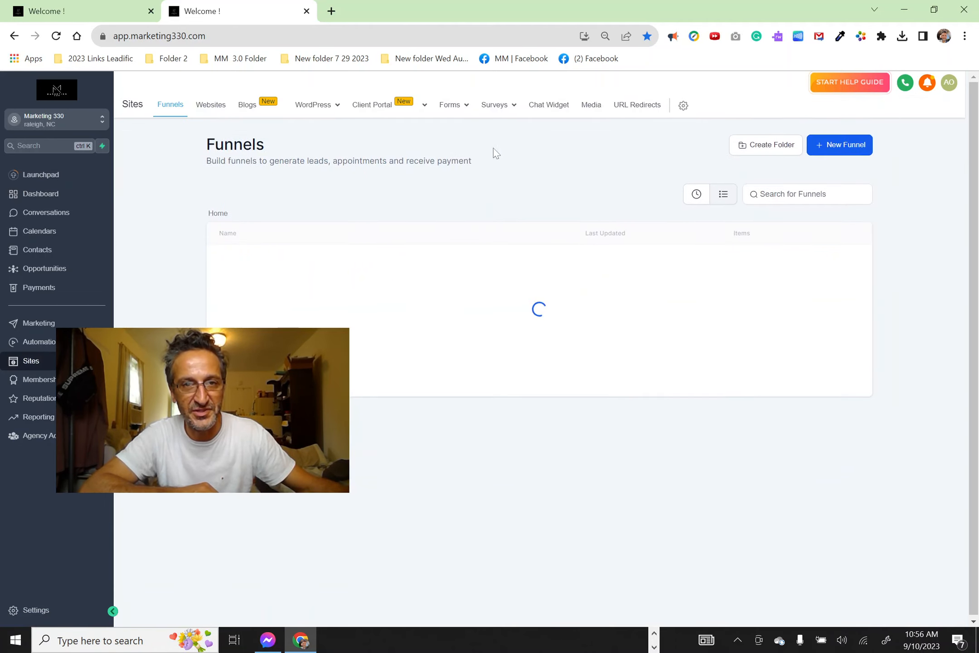
mouse_move(456, 110)
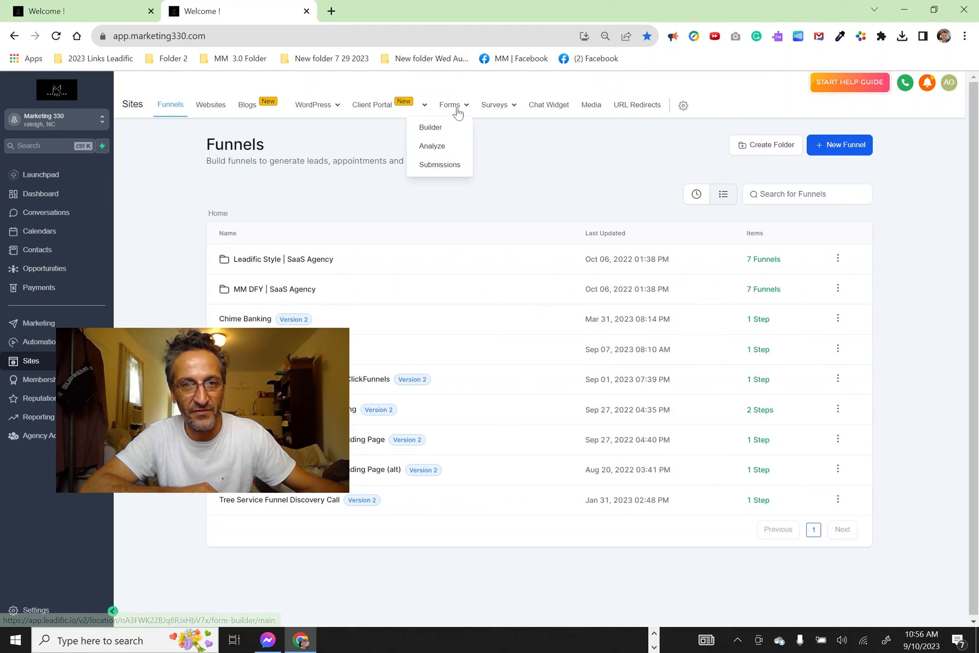
left_click(433, 128)
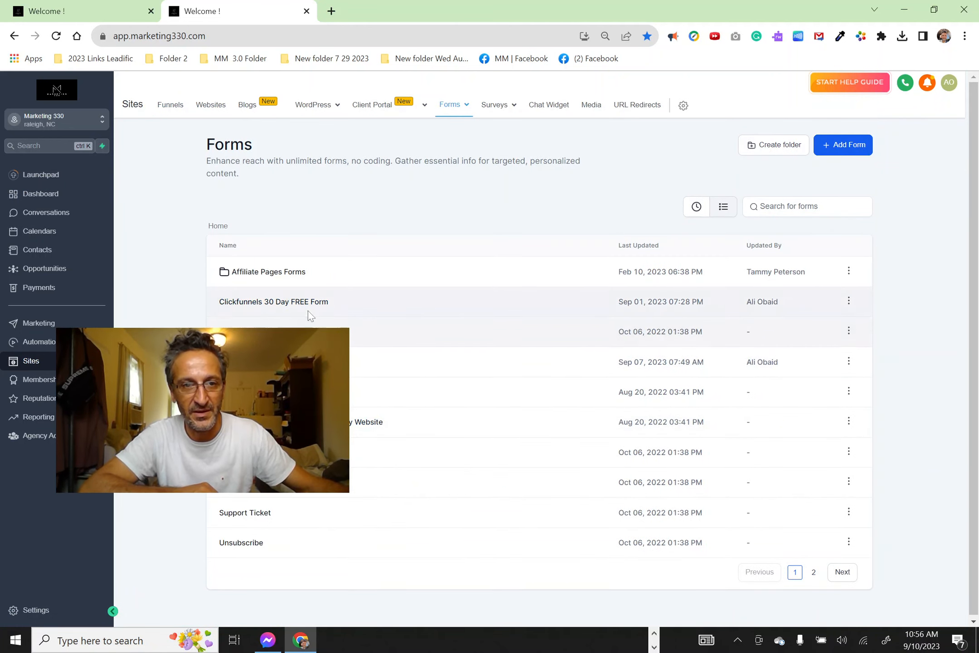
left_click(285, 274)
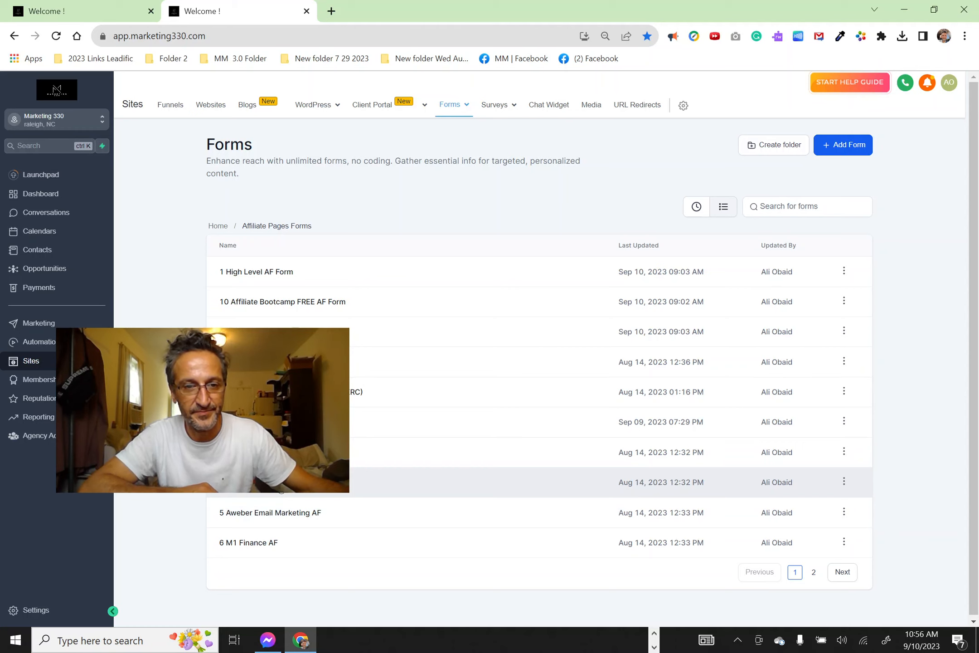
left_click(298, 302)
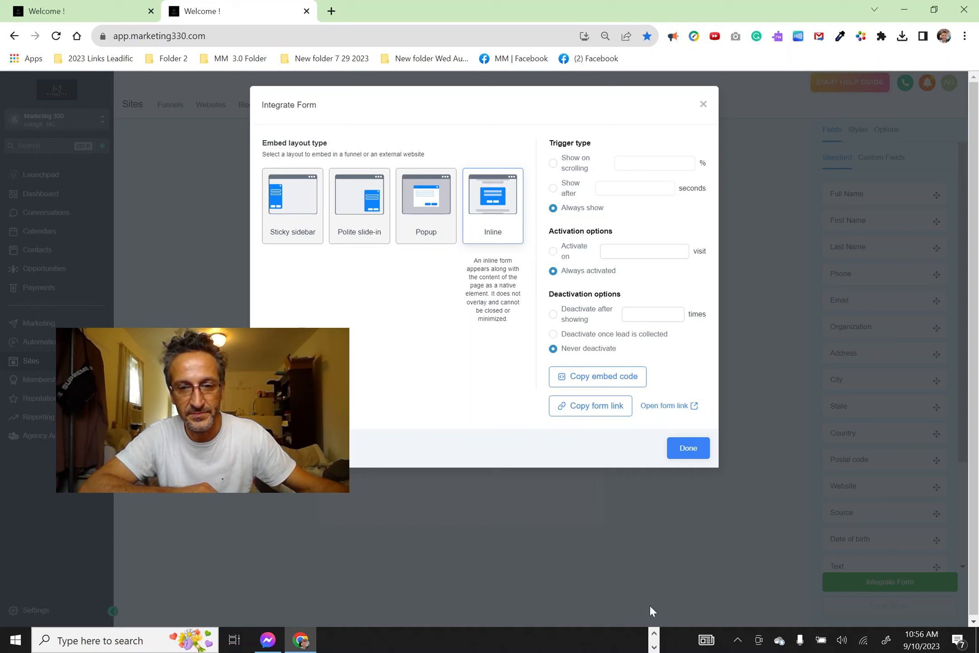
Switch to a blank Notepad document and place its window over the browser page.
left_click(654, 633)
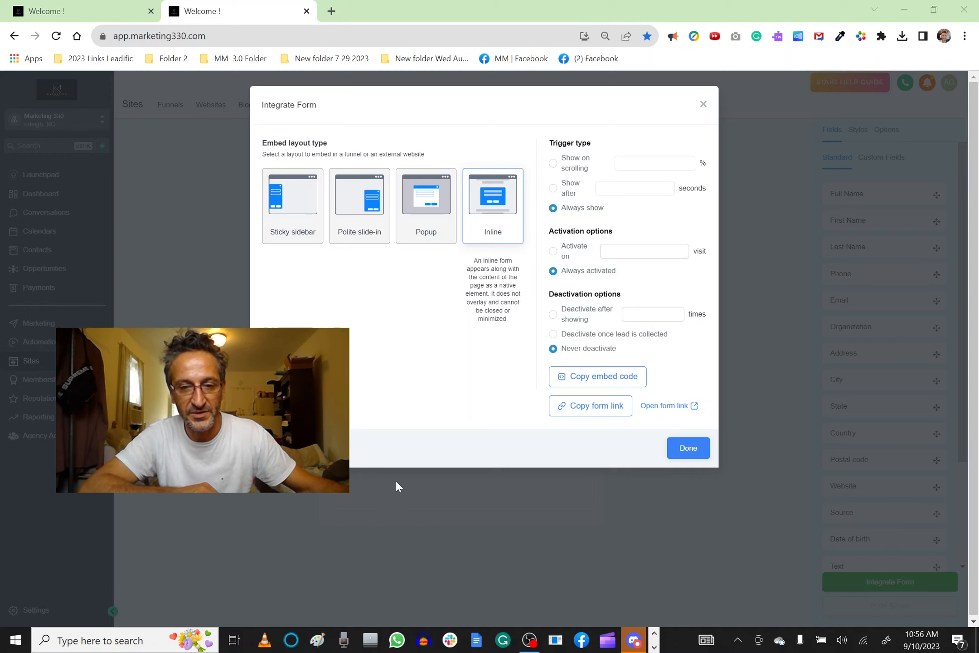
left_click(653, 646)
left_click(654, 647)
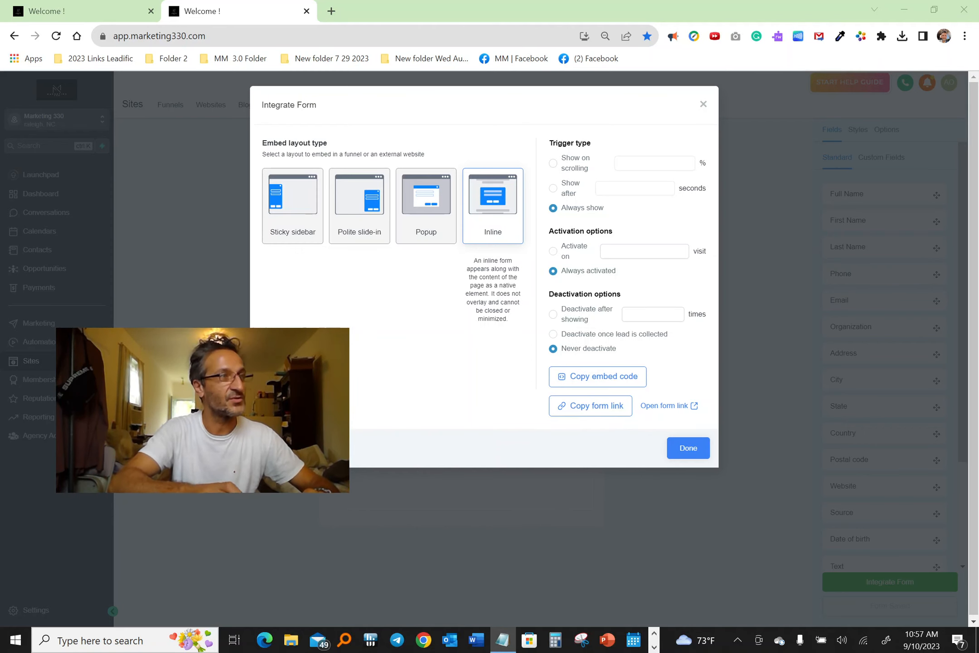
left_click_drag(1, 182, 521, 38)
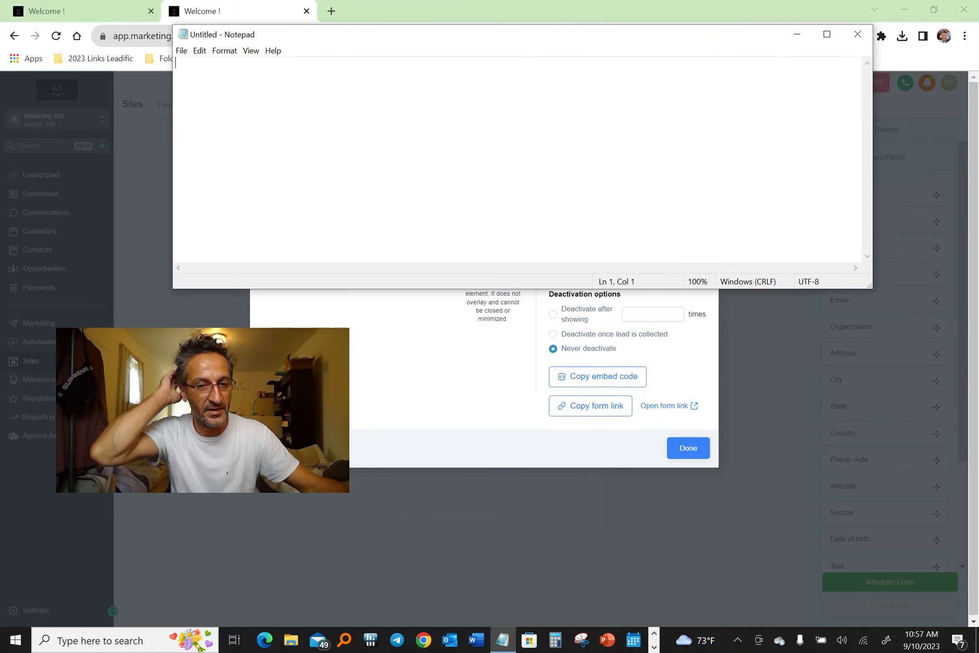
left_click(588, 386)
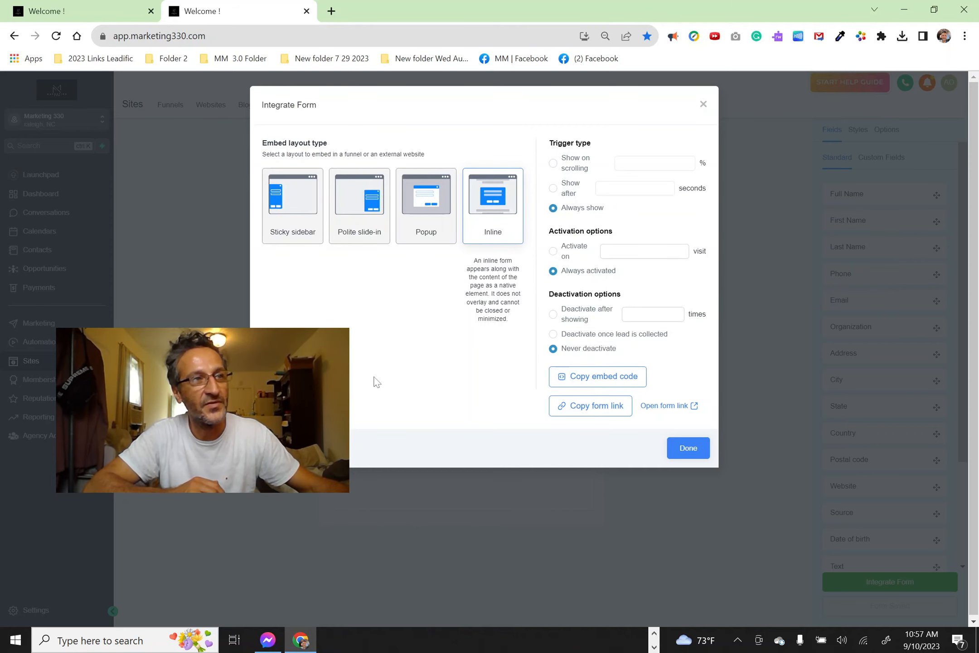
left_click(653, 645)
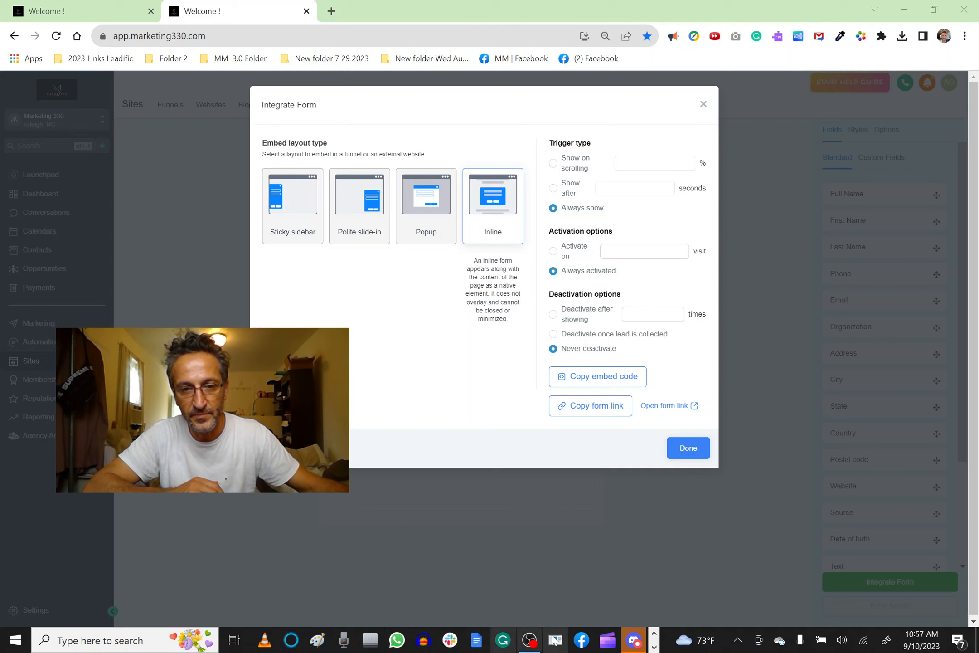
left_click(232, 640)
left_click(426, 148)
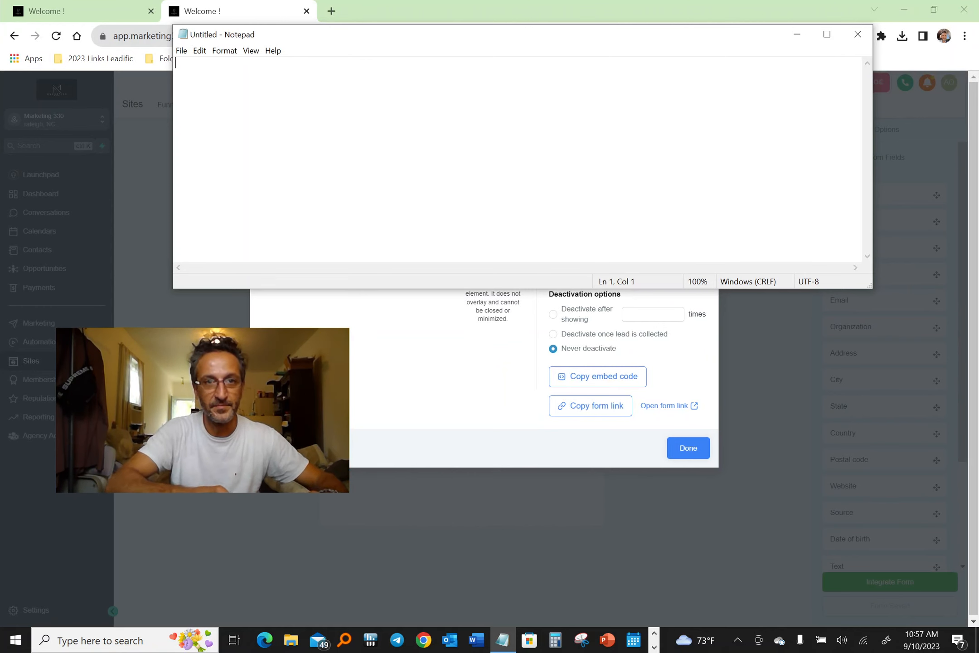
left_click(485, 6)
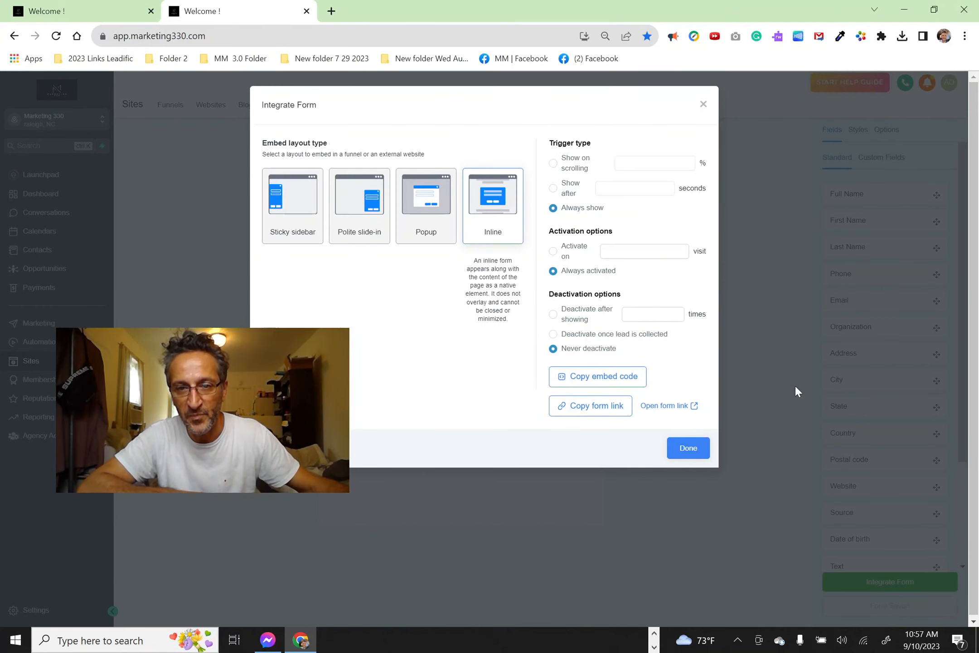
Open the form's public link in a new tab and copy its URL.
left_click(695, 407)
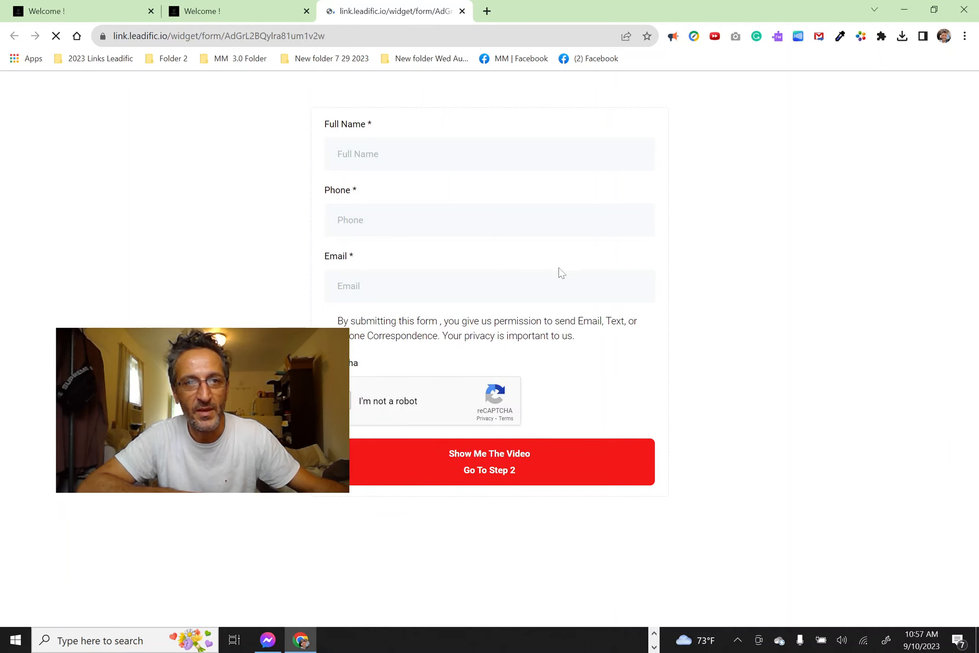
left_click(625, 36)
left_click(509, 108)
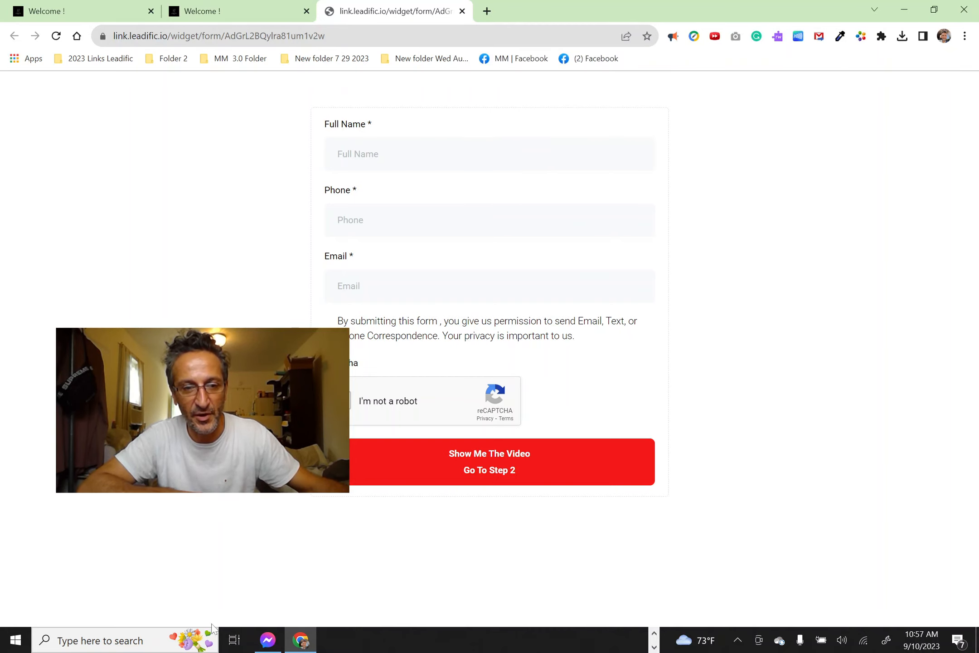
Switch to Notepad, paste the form's URL, add blank lines below it, and return to the browser.
left_click(234, 639)
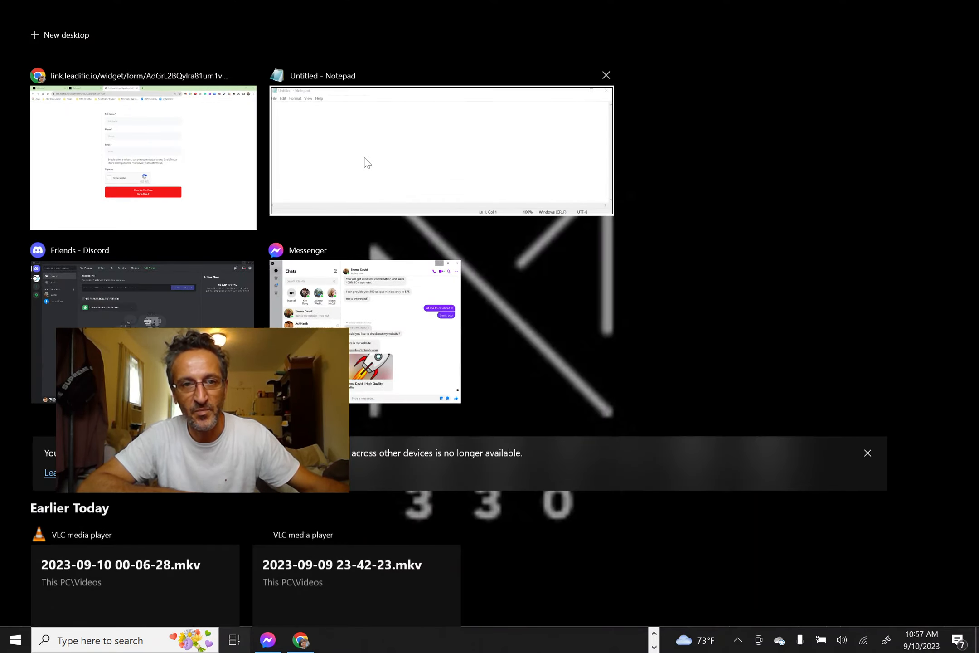
left_click(367, 162)
key("ctrl+v")
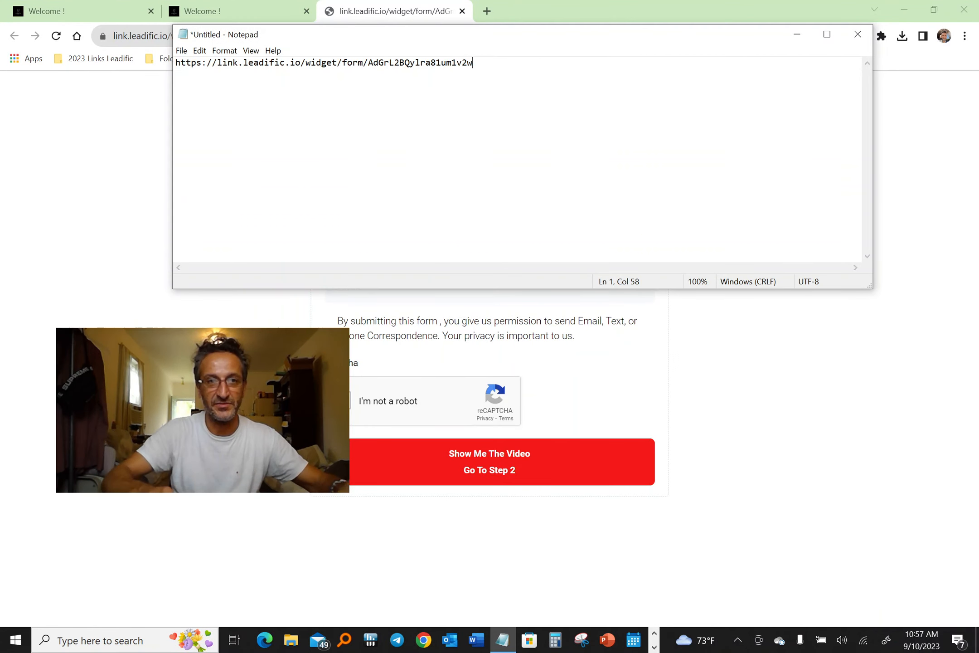
key("Return")
key("Return")
key("Return")
left_click(644, 6)
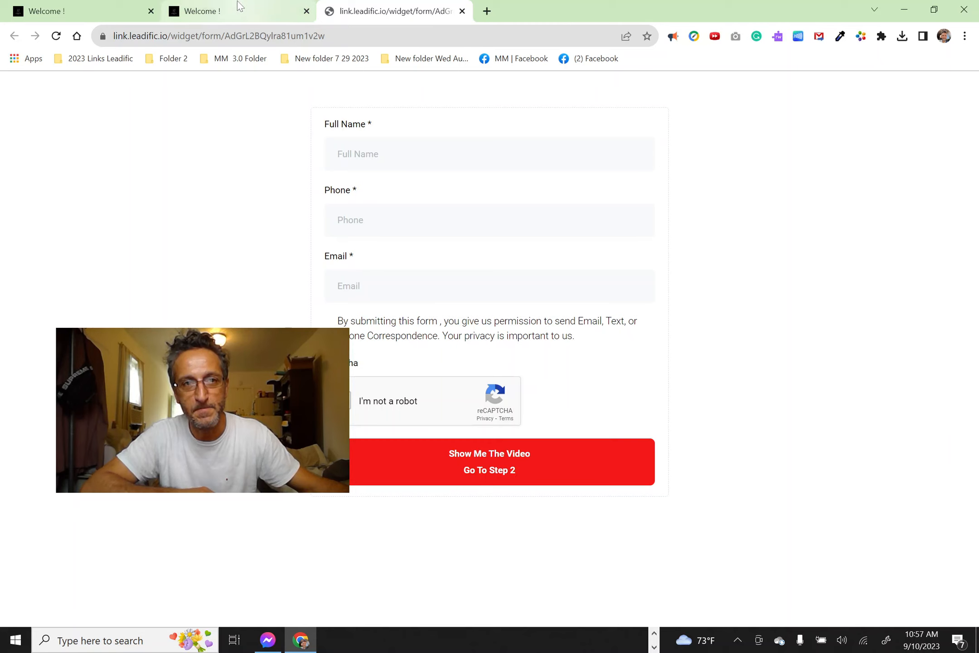
Look over the form's integration options and go back to its public page.
mouse_move(223, 6)
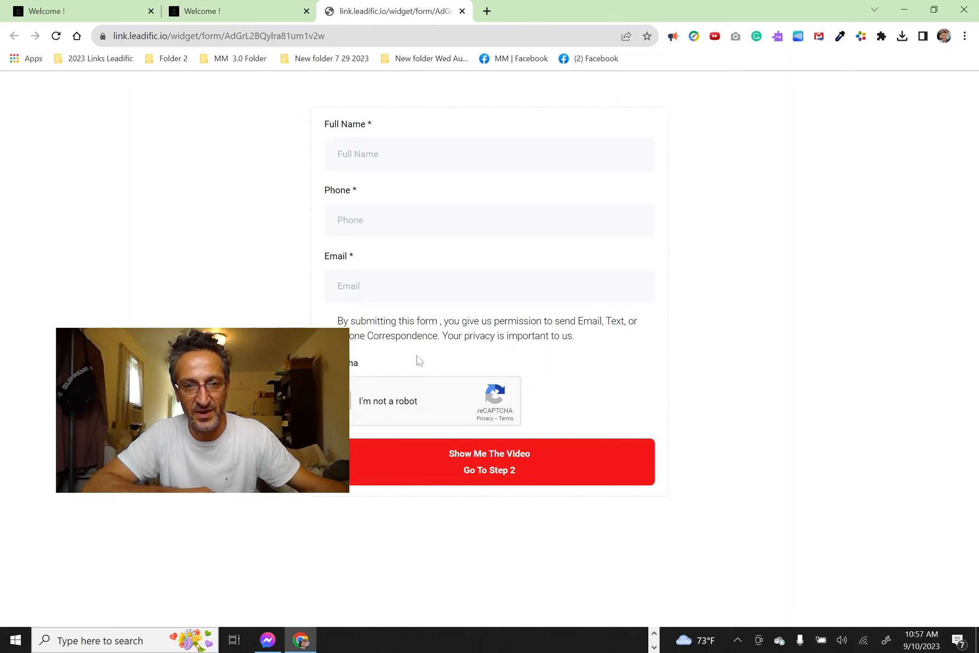
left_click(209, 7)
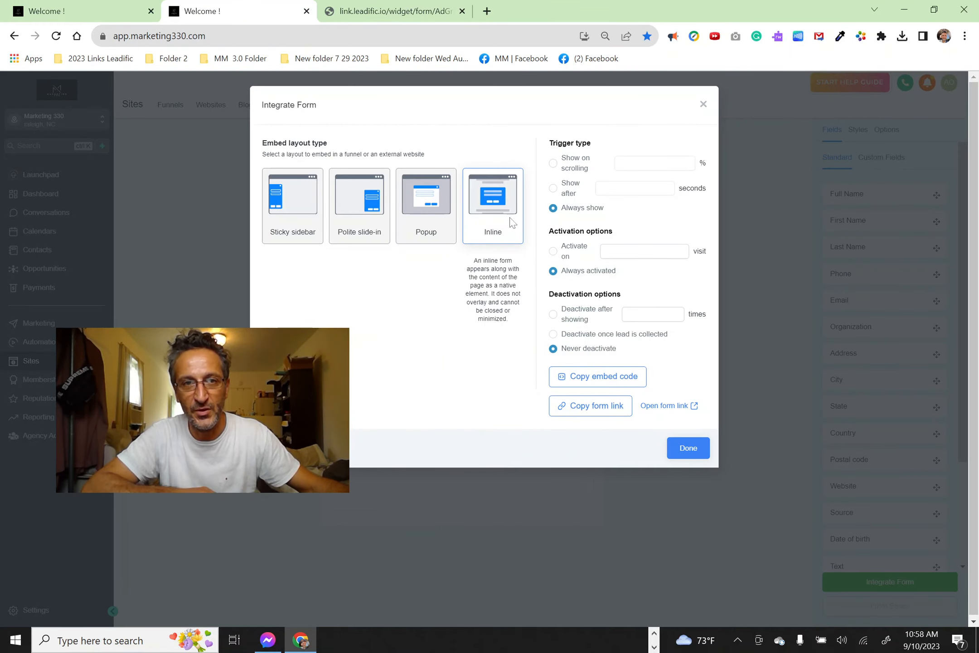
left_click(328, 6)
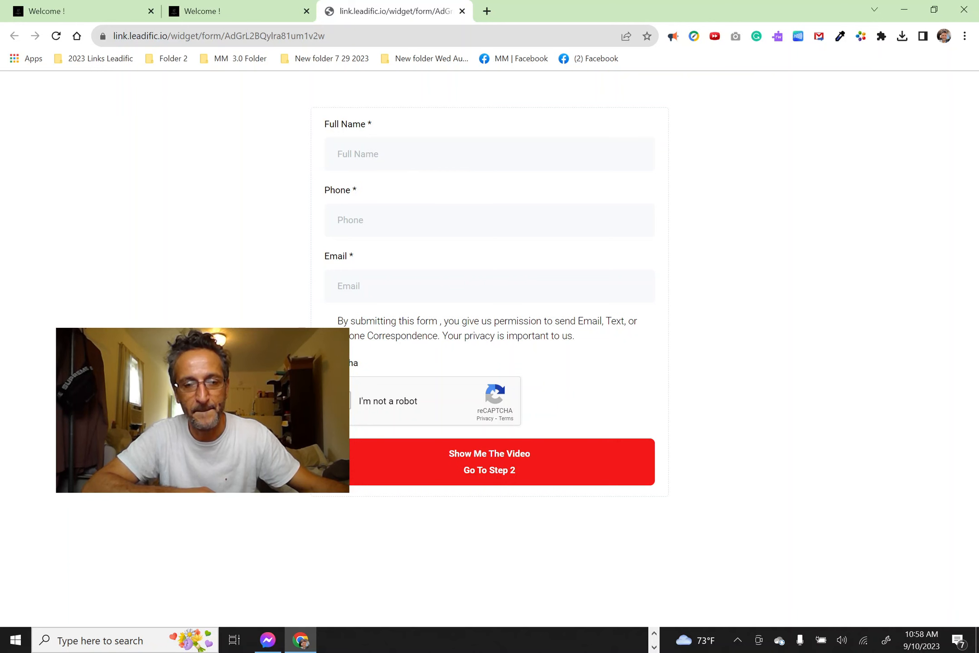
Return to the Tree Works workflow list and open the published "C - Missed Calls" workflow for editing.
left_click(49, 12)
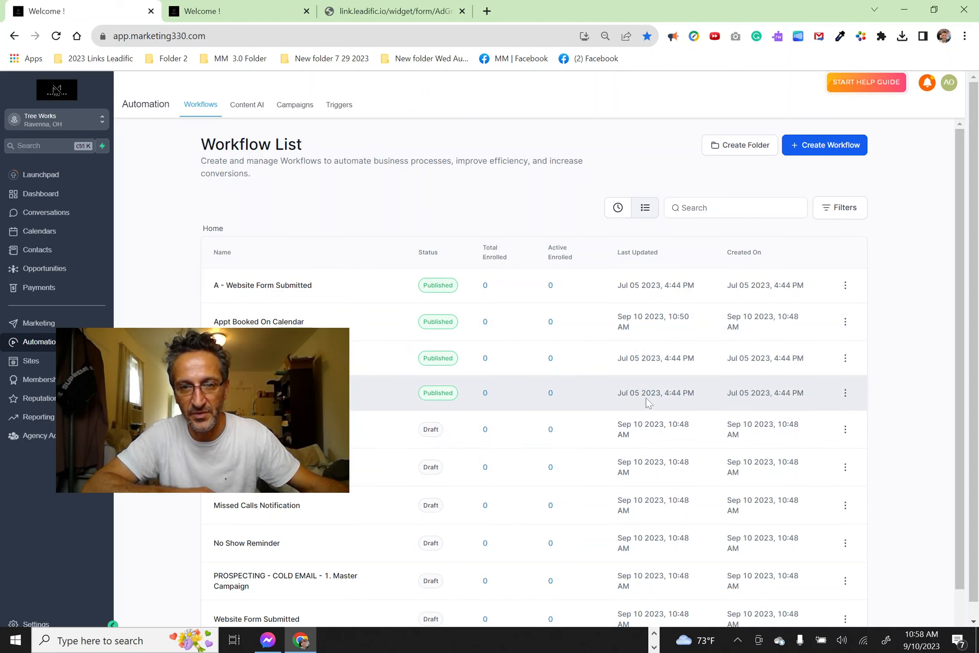
left_click(845, 393)
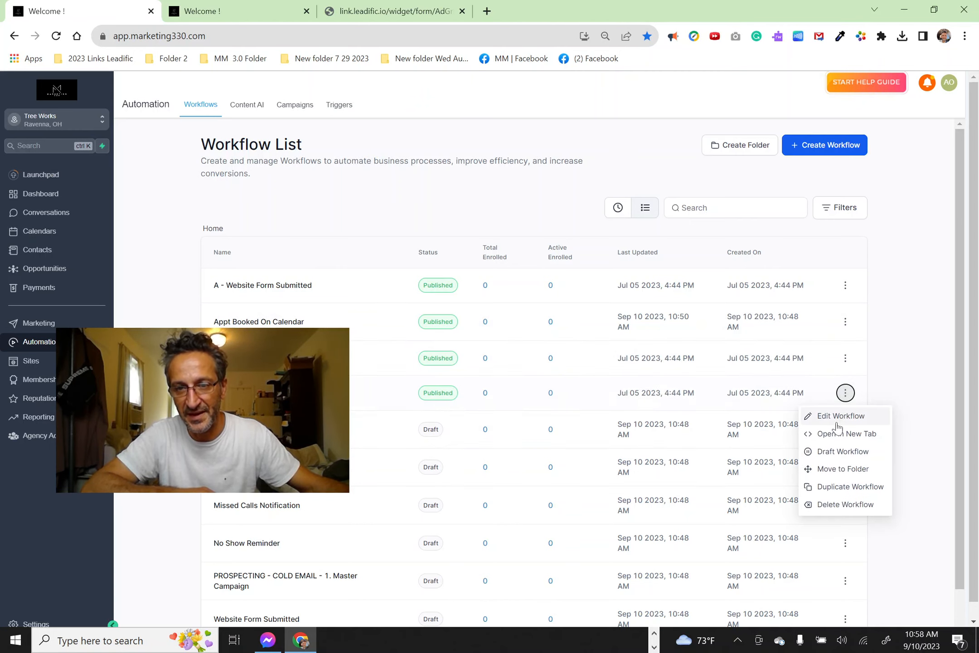
left_click(838, 418)
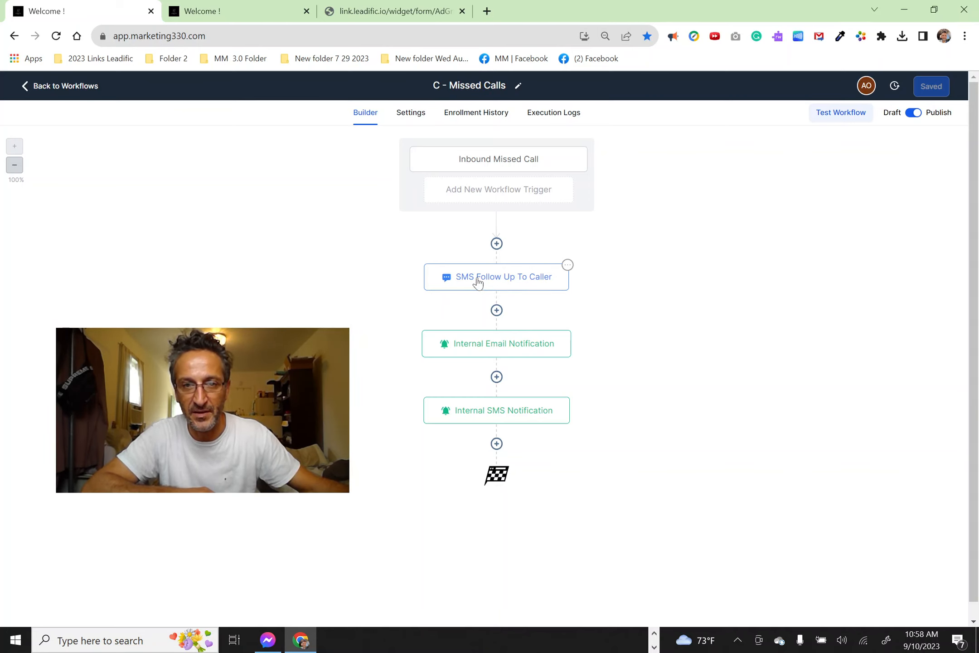
Try the "Missed Call Follow Up - SaaS" template in the SMS Follow Up To Caller action.
left_click(498, 288)
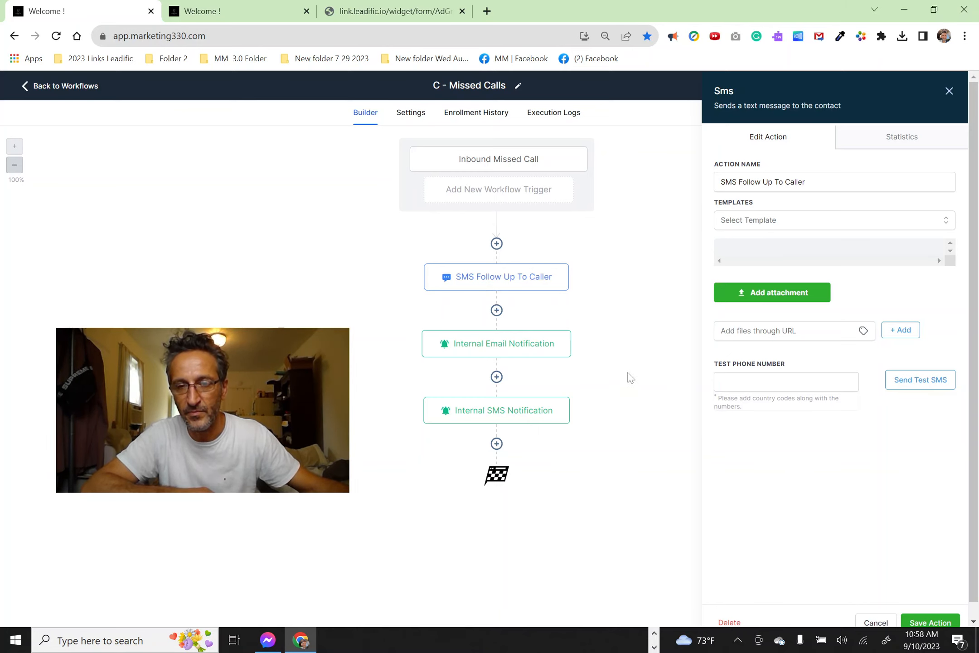
left_click(874, 621)
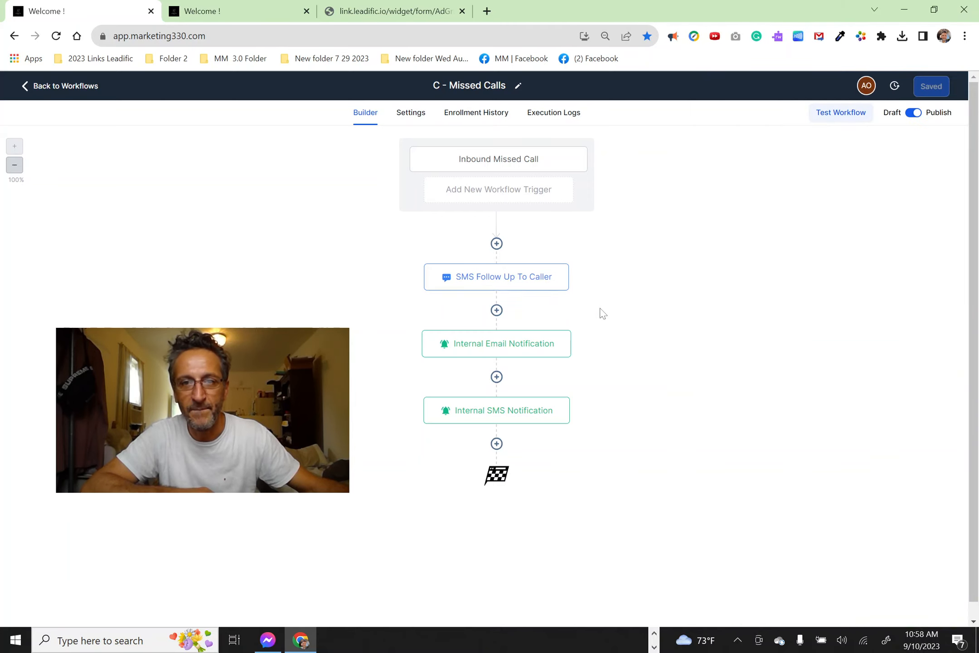
left_click(531, 278)
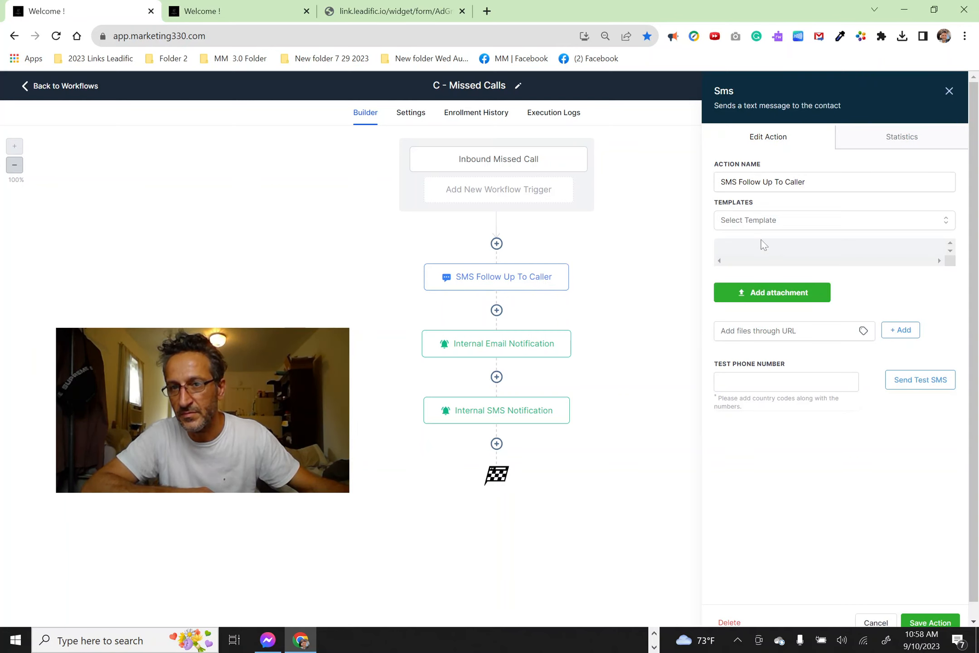
left_click(754, 222)
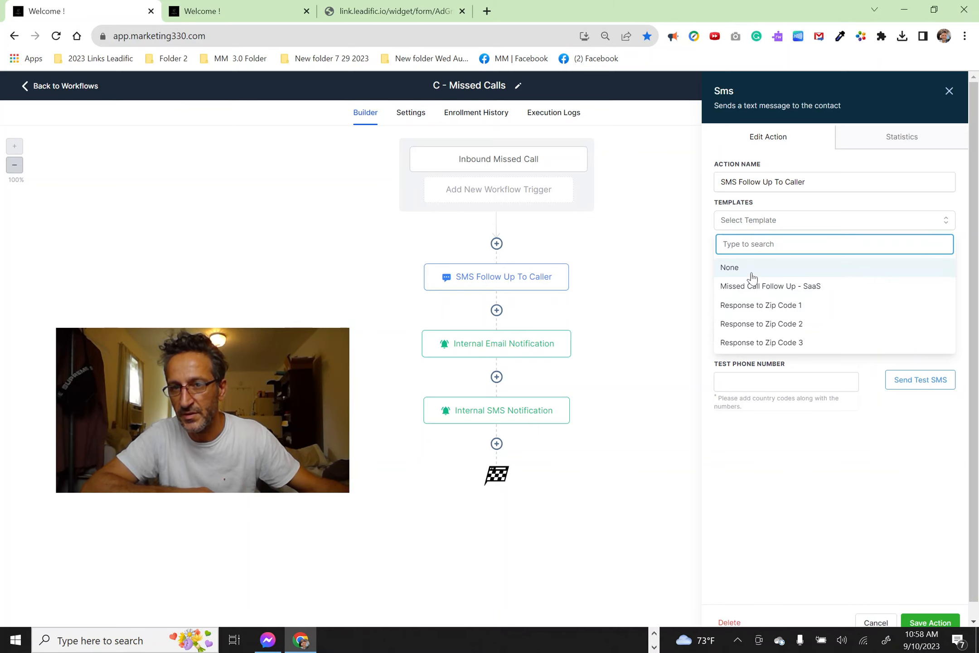
left_click(784, 290)
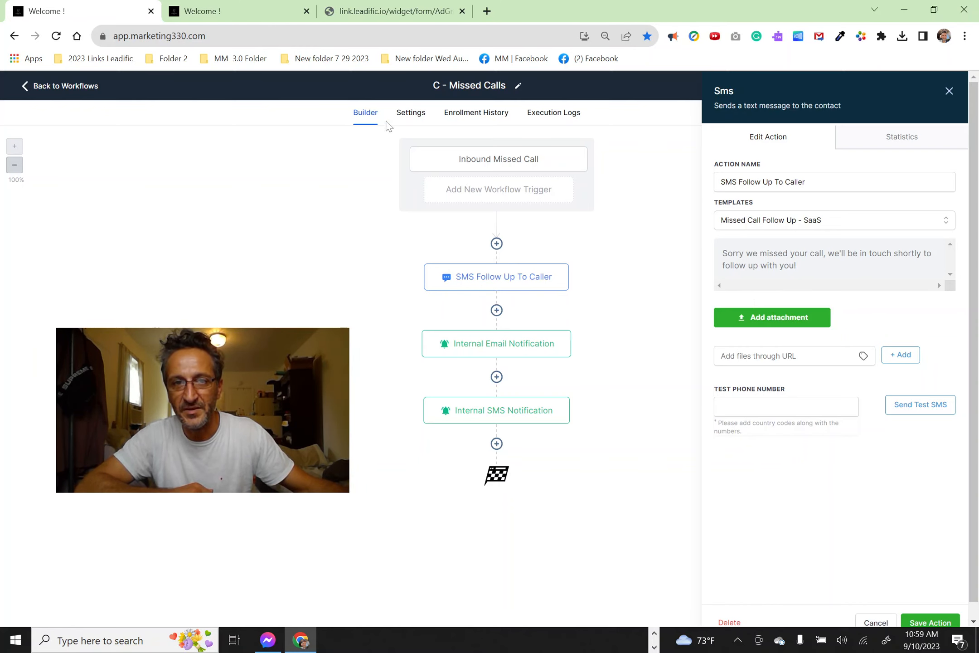
Review the workflow's settings, enrollment history and execution logs, and return to the builder.
left_click(409, 117)
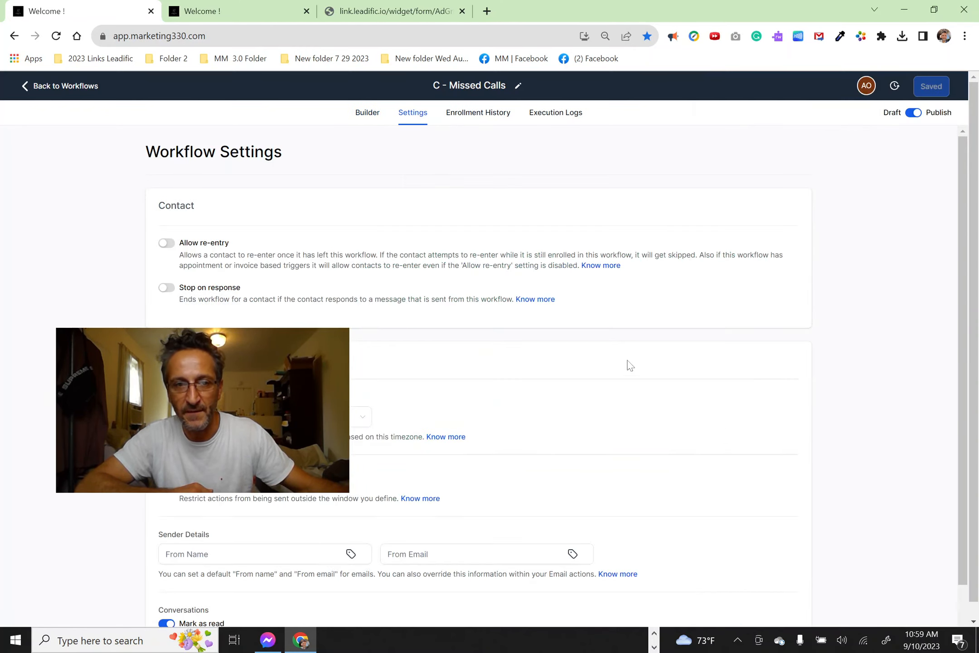
scroll(630, 365, "down", 1)
scroll(617, 355, "up", 1)
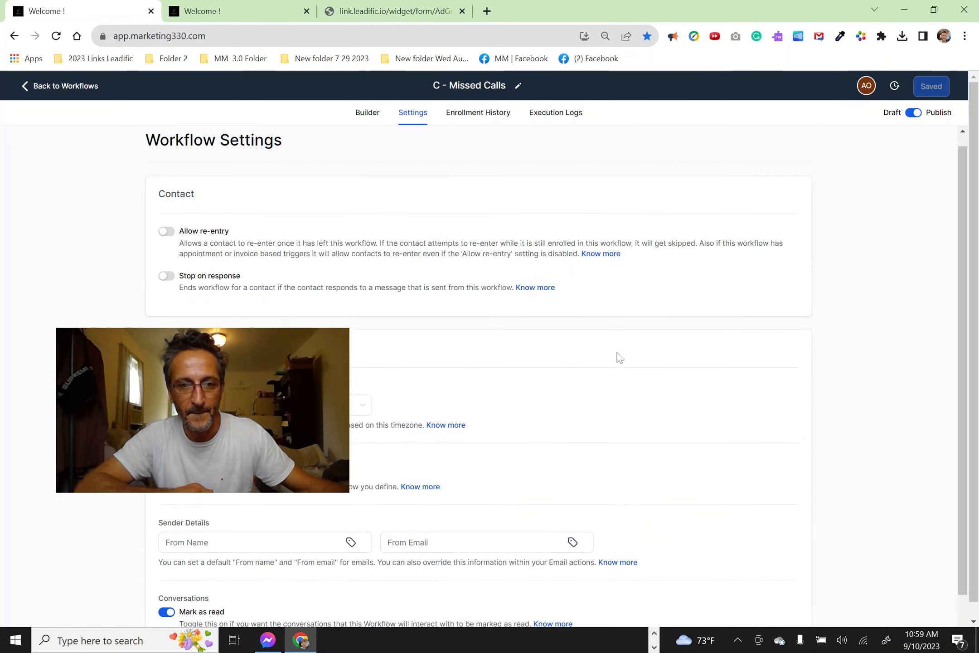
left_click(521, 117)
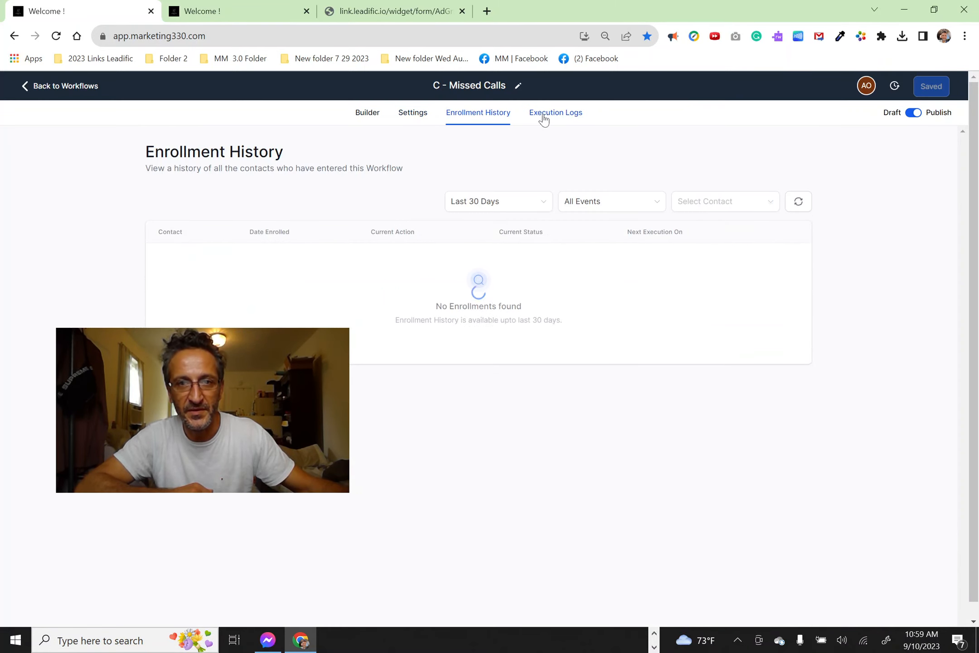
left_click(544, 117)
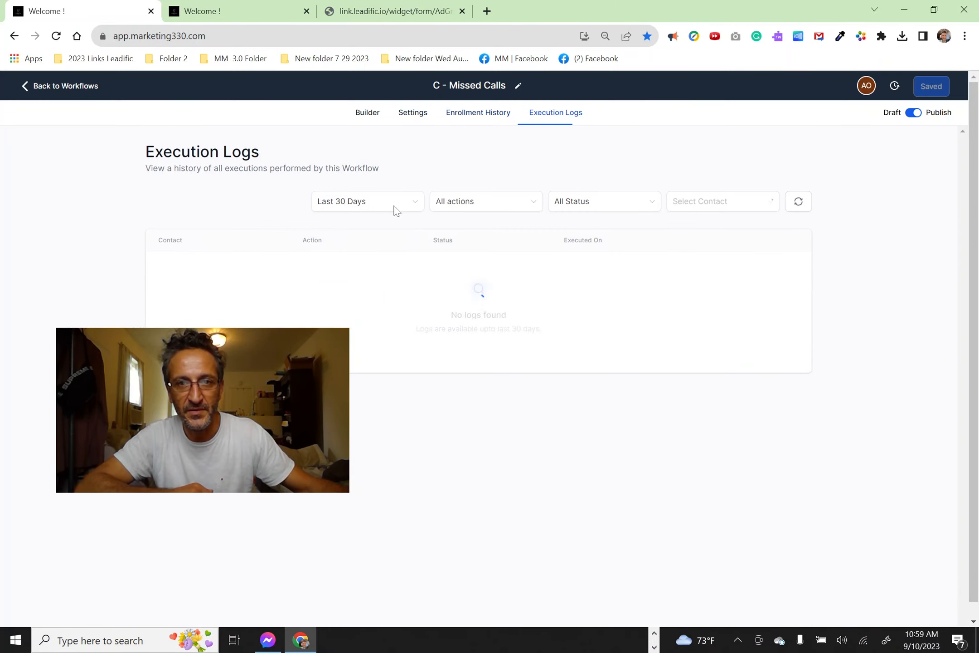
left_click(362, 114)
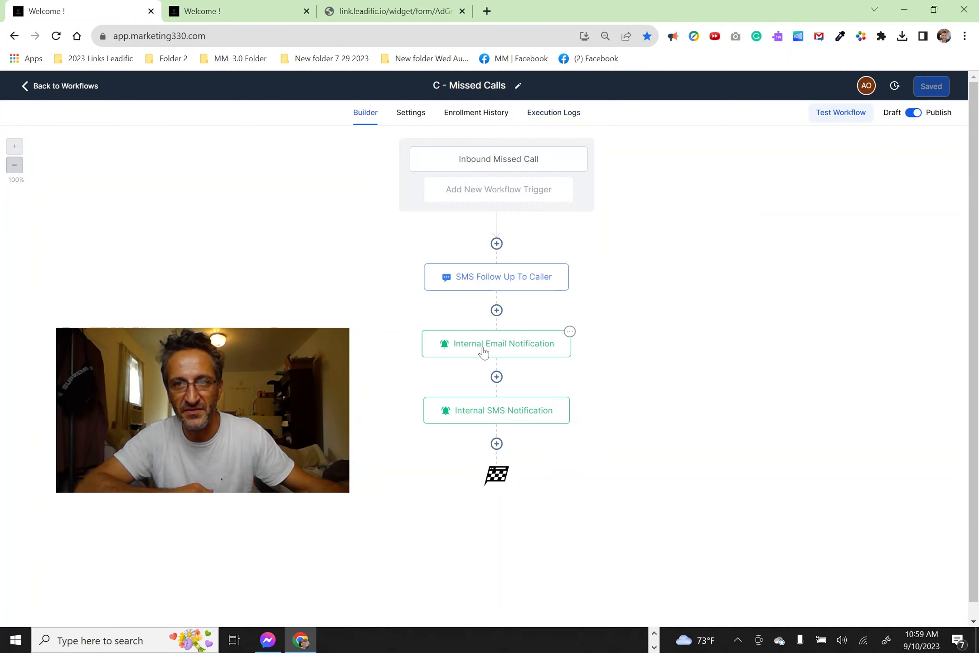
In the SMS Follow Up To Caller action, set the template to None and start a custom message.
left_click(507, 283)
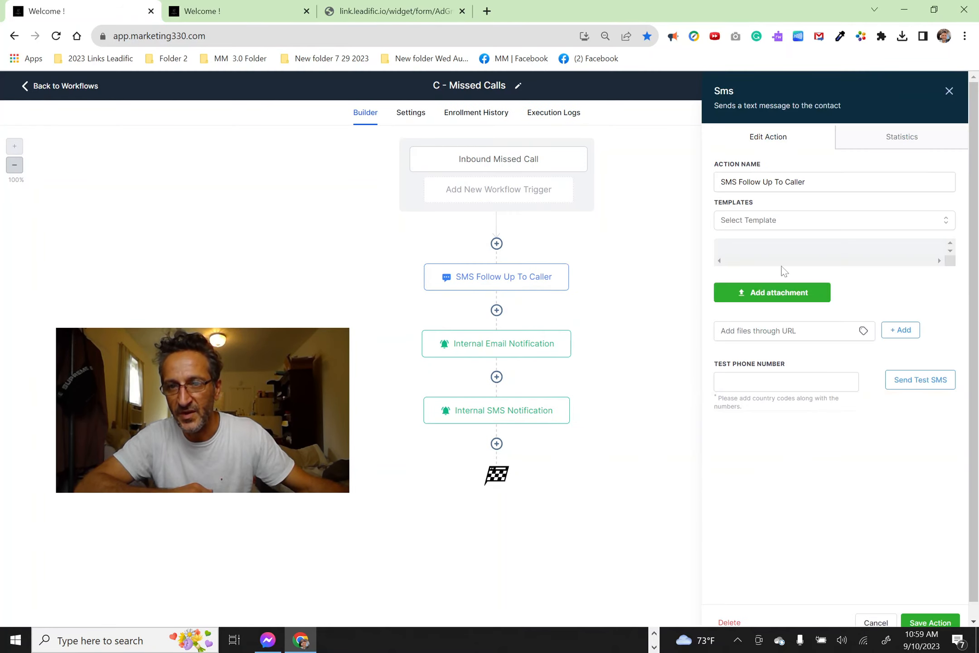
left_click(766, 227)
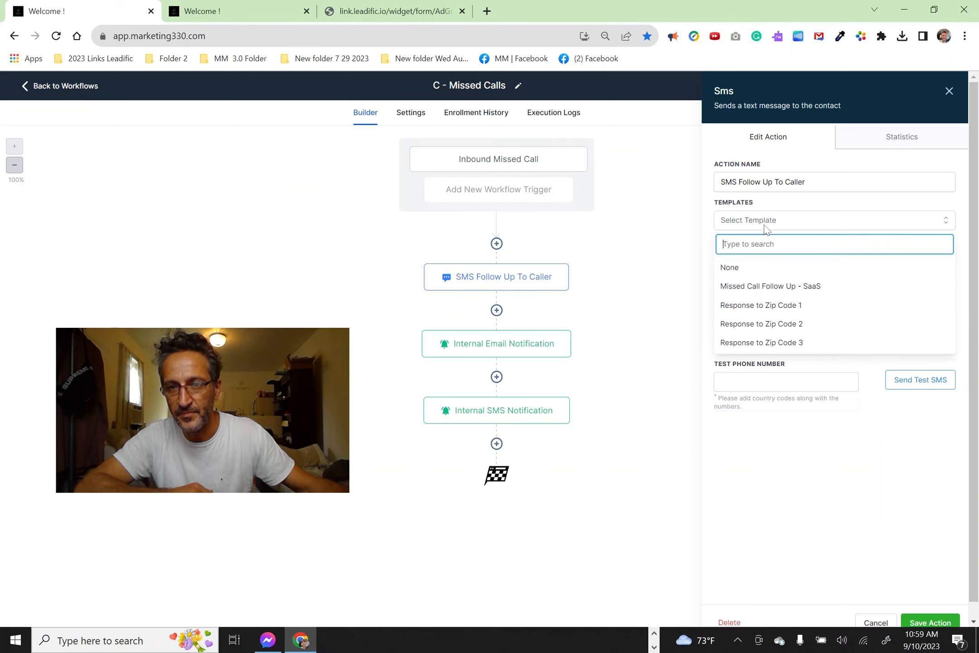
left_click(753, 267)
left_click(773, 343)
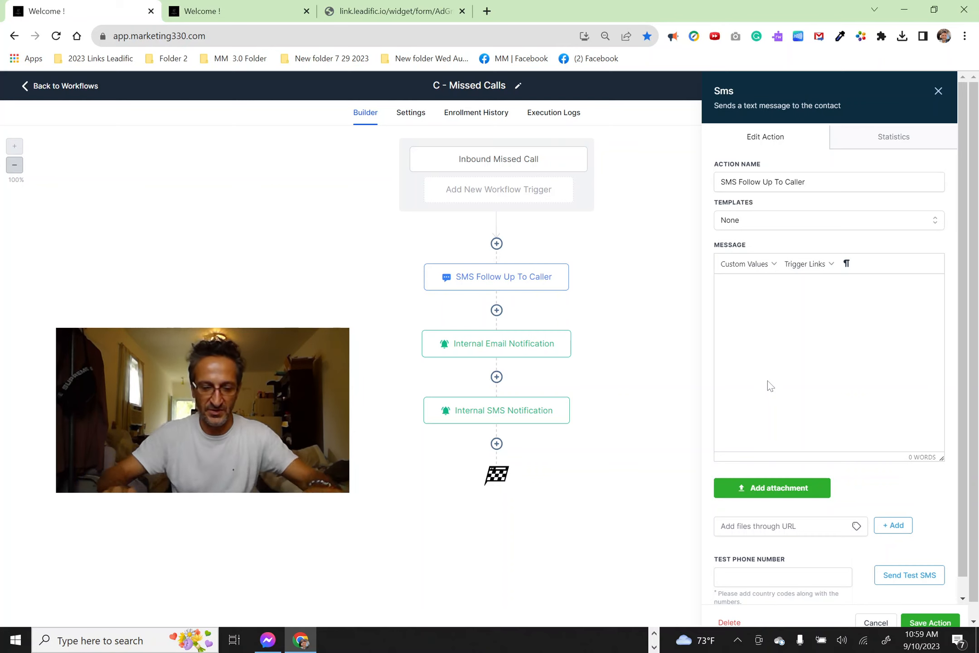
type("Sorr")
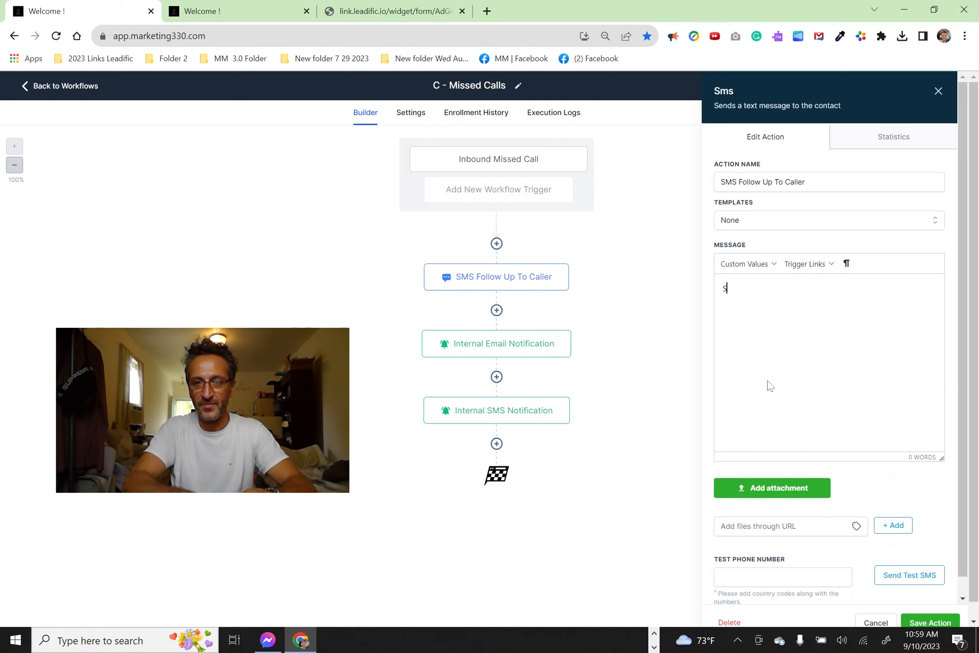
key("BackSpace")
key("BackSpace")
key("BackSpace")
key("BackSpace")
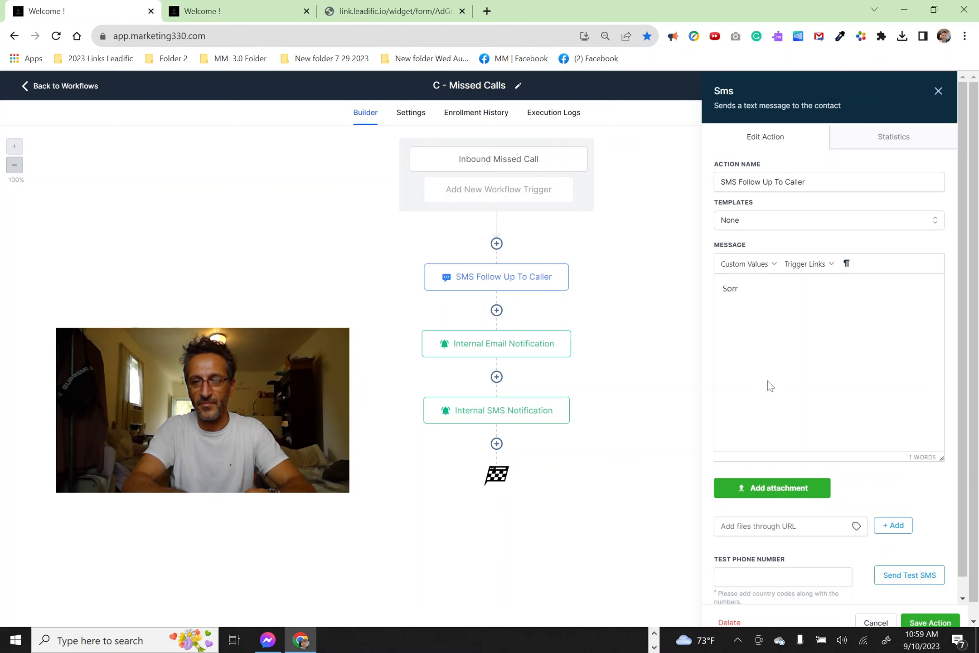
Write "Hello" in the SMS message, followed by a blank line and "Sorry we missed your call".
type("Hello")
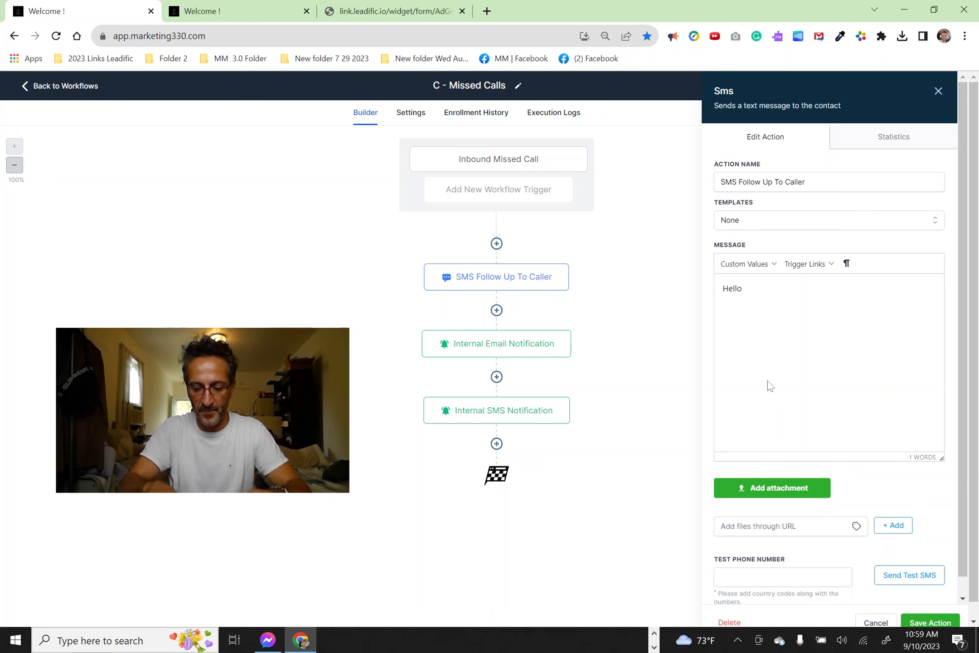
key("Return")
key("Return")
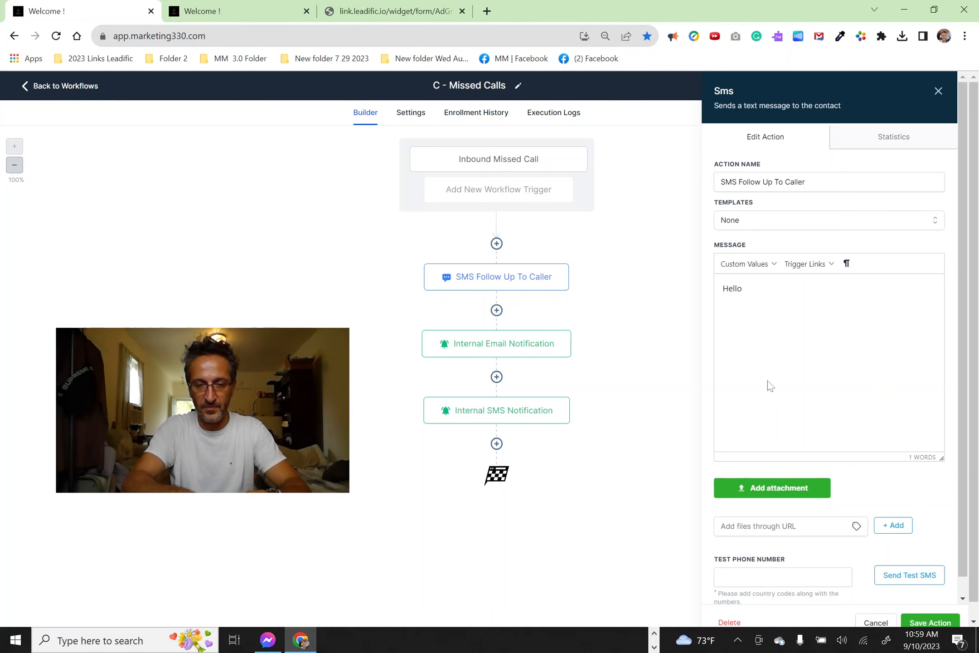
type("Sro")
key("BackSpace")
key("BackSpace")
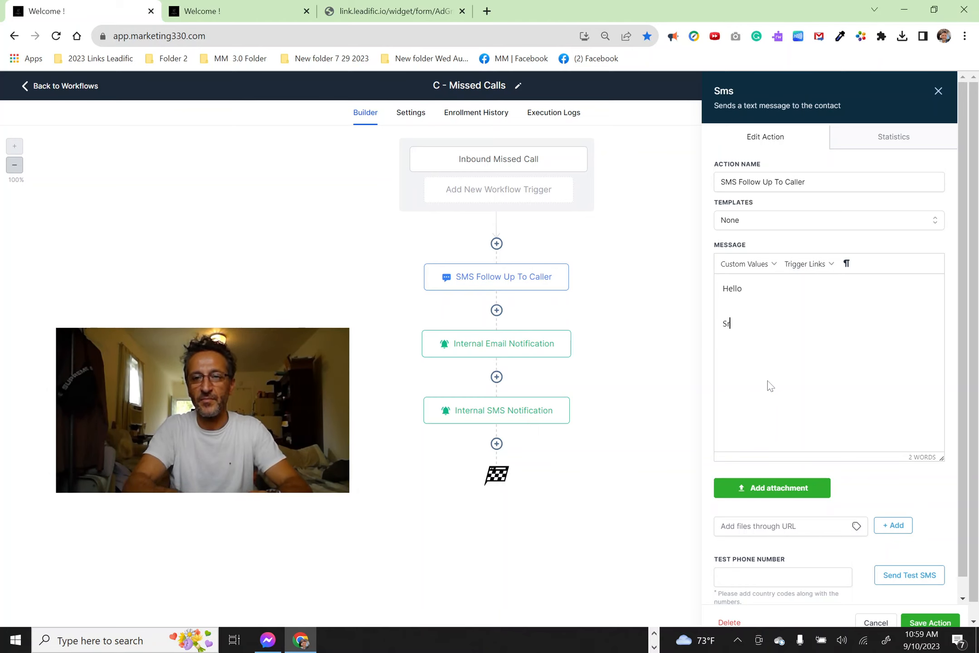
type("orry we missed ")
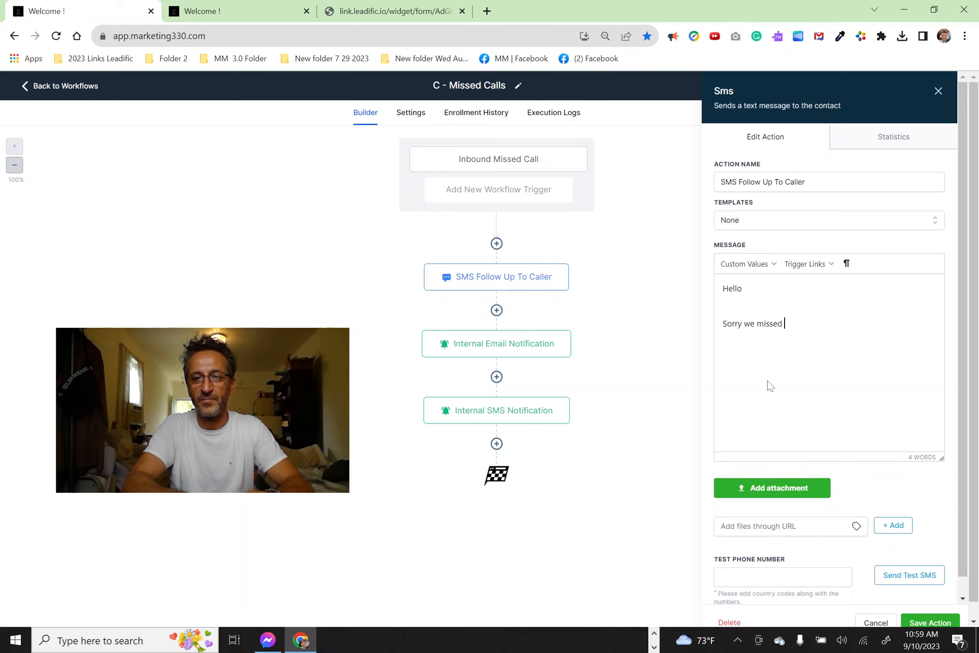
type("your call")
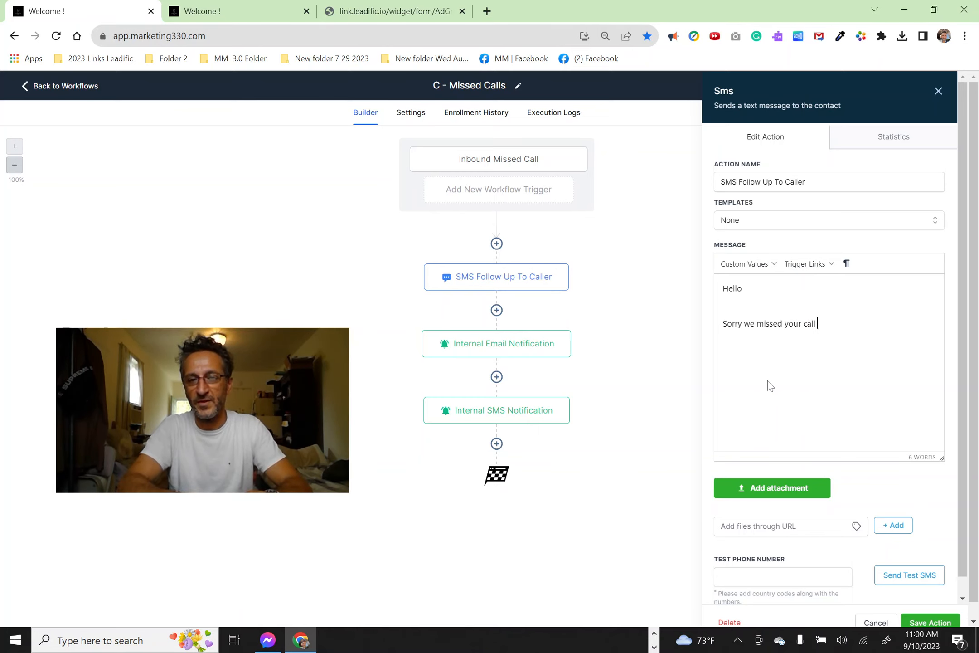
type(" please")
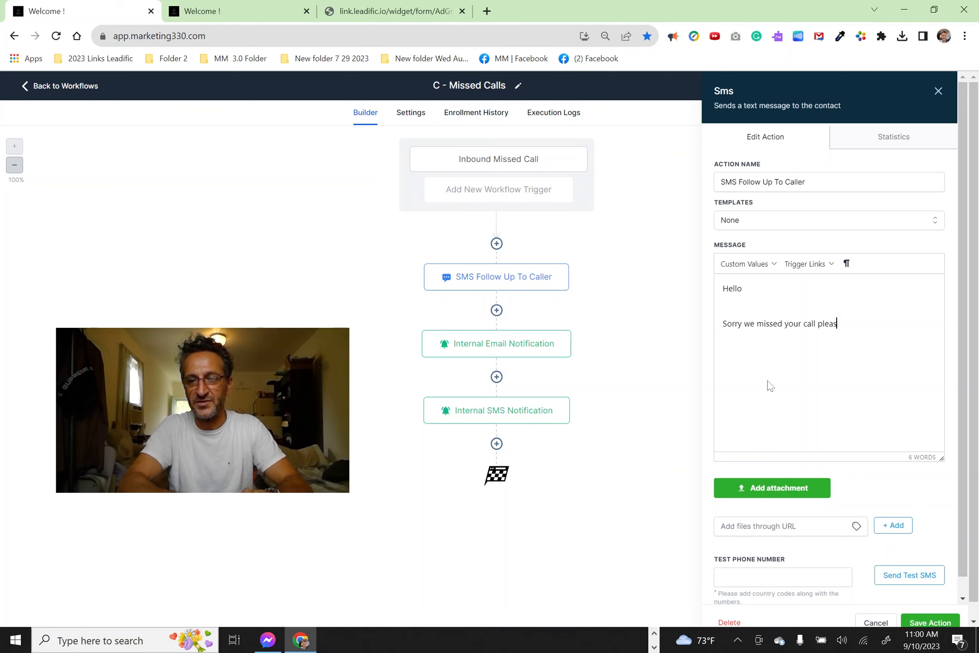
key("BackSpace")
key("BackSpace")
key("BackSpace")
key("BackSpace")
key("BackSpace")
key("BackSpace")
key("BackSpace")
key("BackSpace")
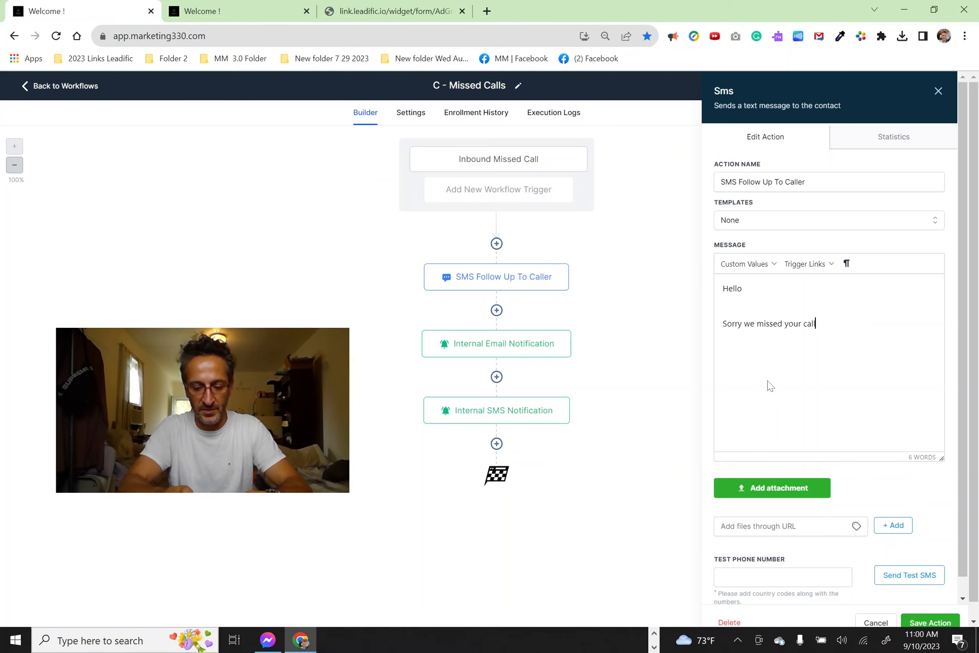
End the apology with a period and continue the message with "someone will get back to you shortly".
type(".")
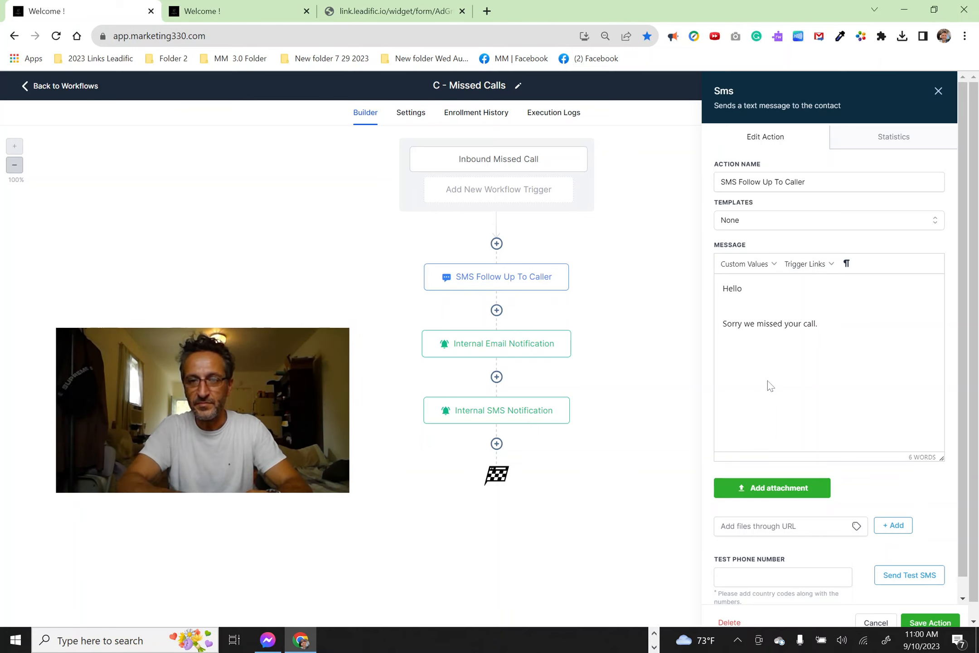
type(" som")
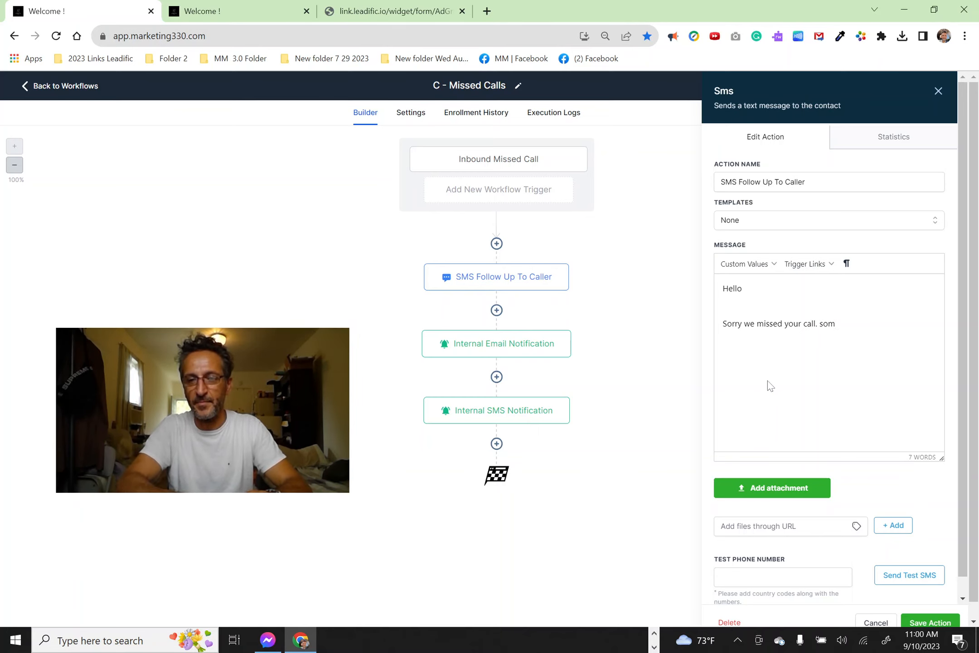
type("eone b")
key("BackSpace")
type("will ba")
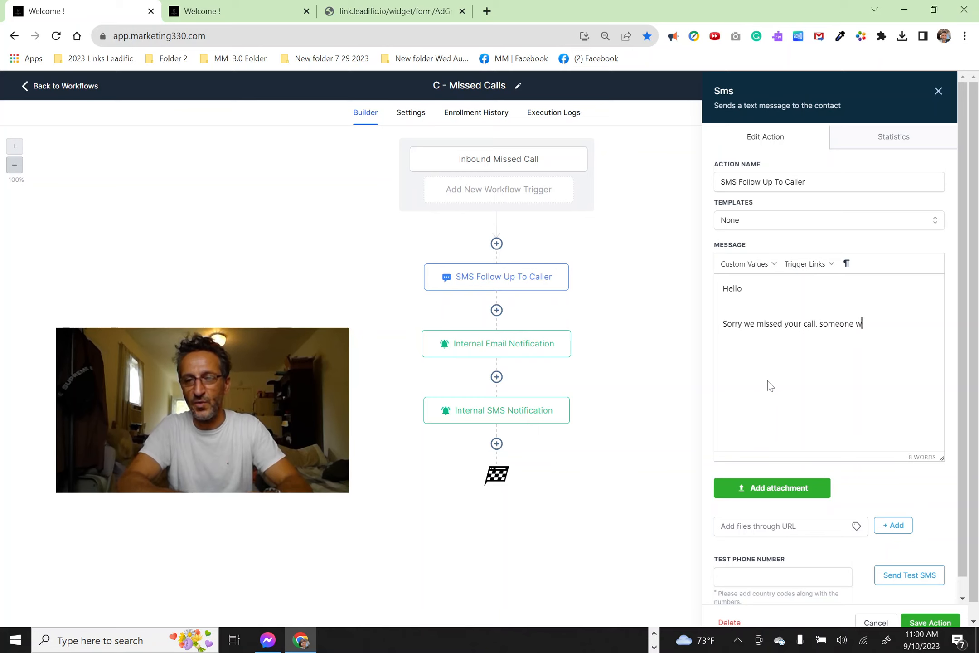
key("BackSpace")
key("BackSpace")
type("g")
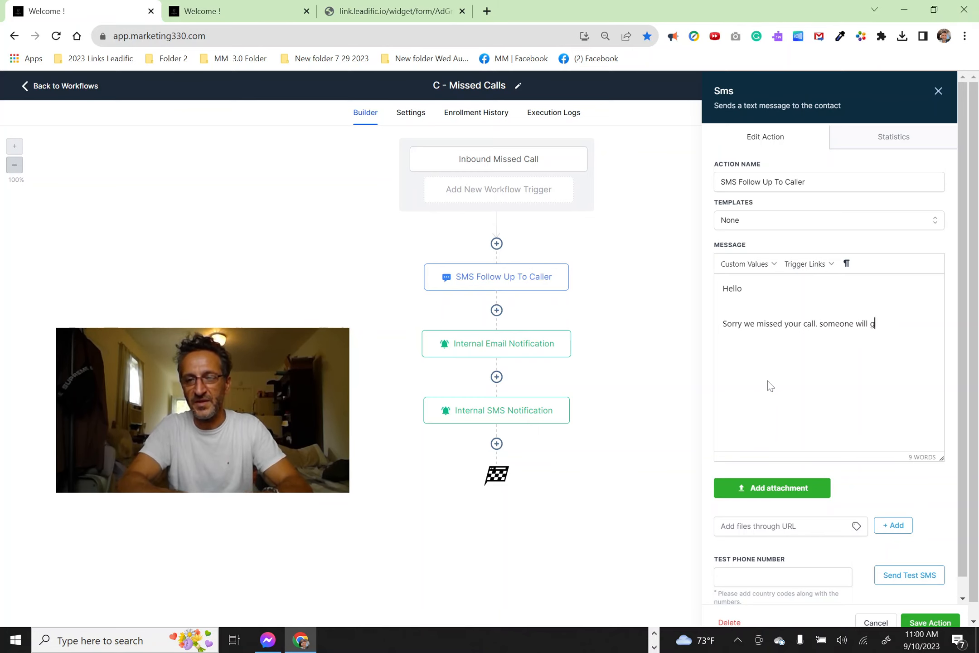
type("et back ")
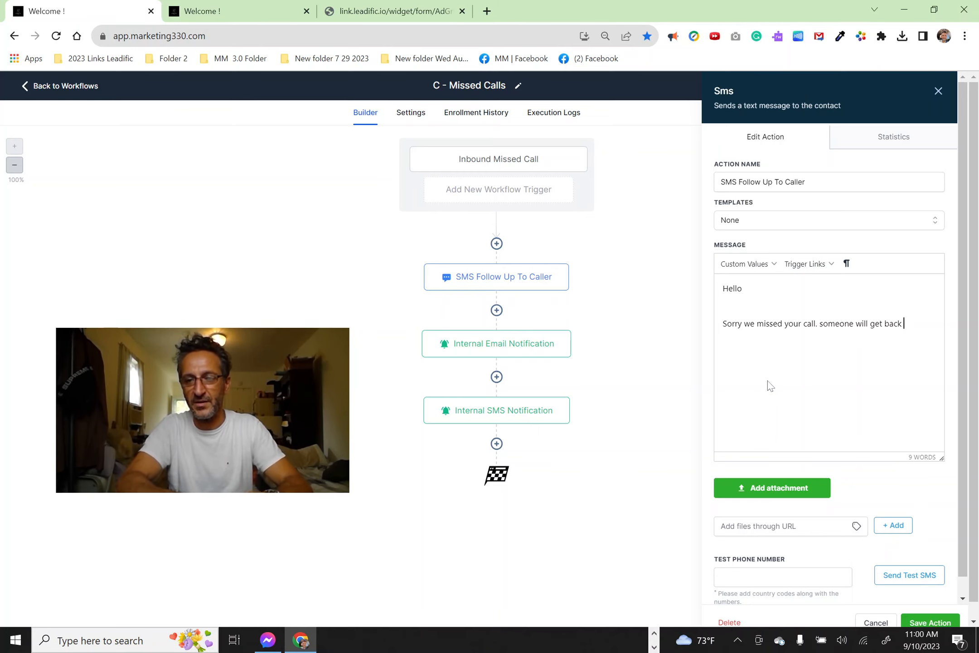
type("to you sor")
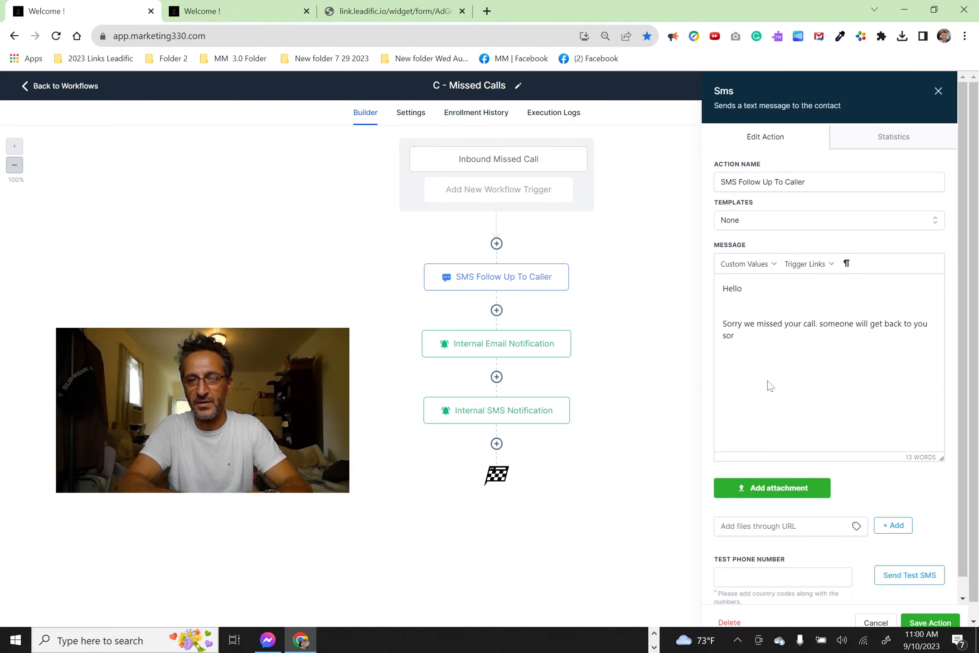
key("BackSpace")
type("hortly ")
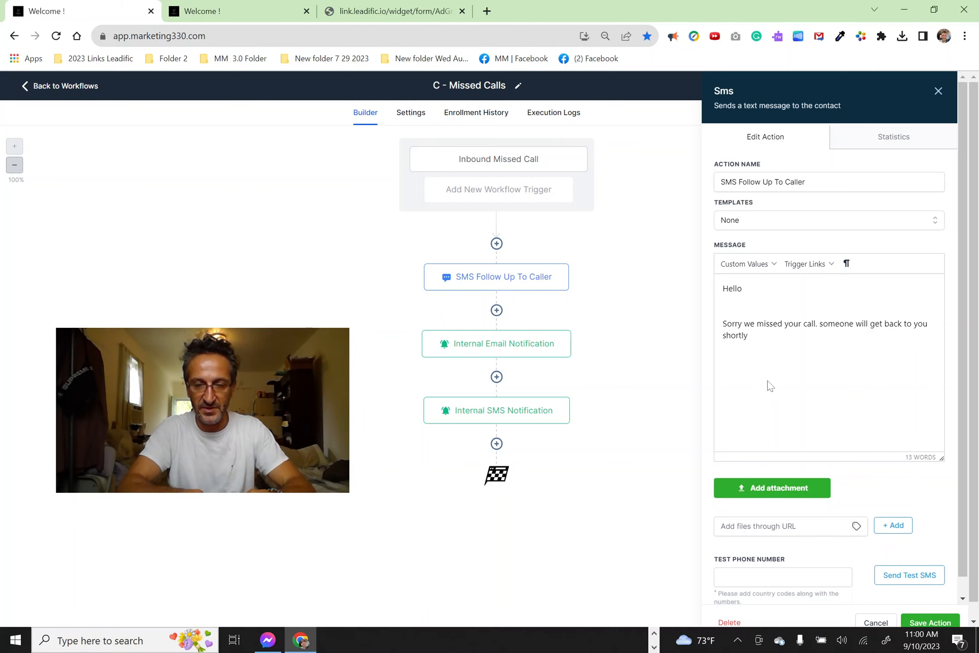
End the sentence after "shortly" with a period and start a new paragraph in the SMS message.
type(".")
key("Return")
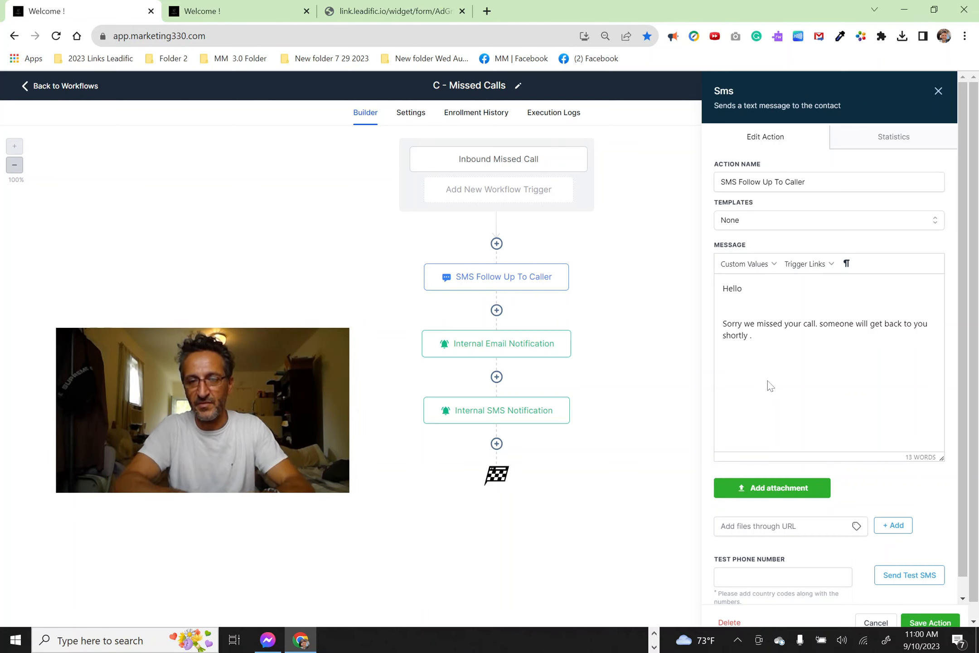
type("Thank you")
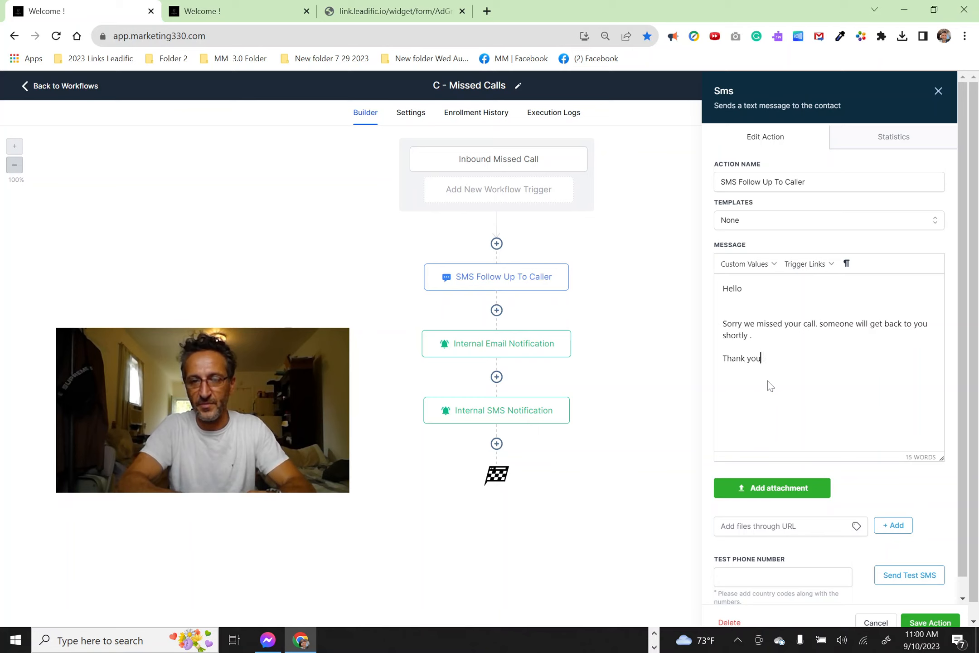
key("BackSpace")
key("BackSpace")
key("BackSpace")
key("BackSpace")
key("BackSpace")
key("BackSpace")
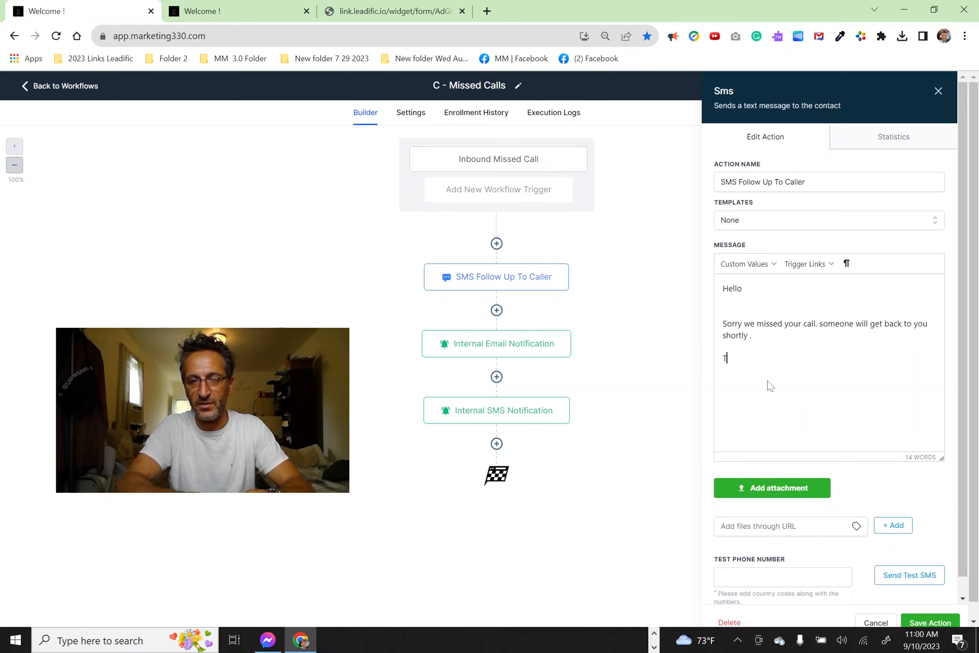
type("mean")
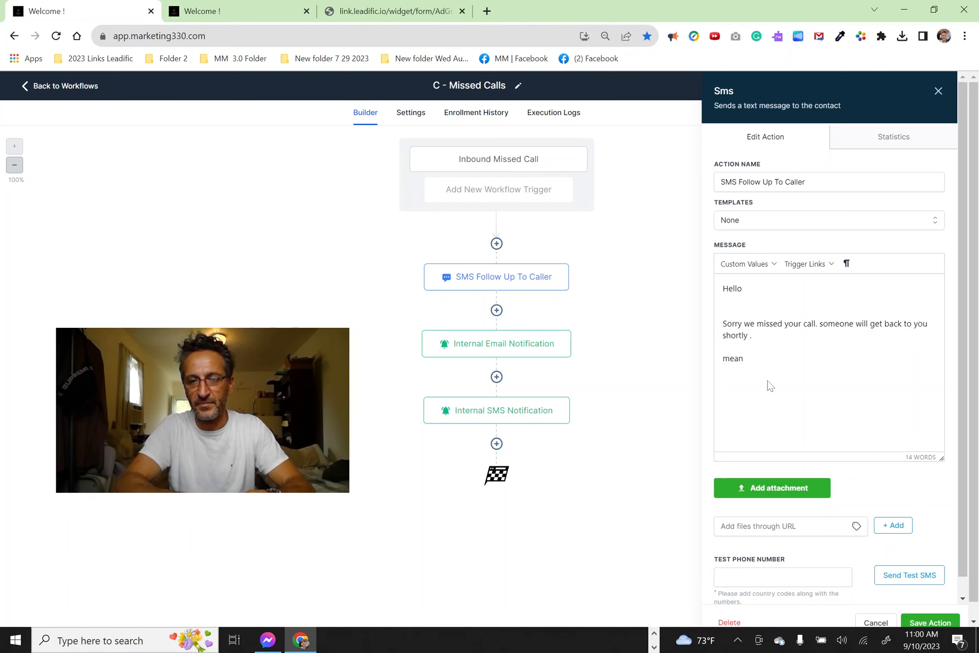
type("while")
key("BackSpace")
key("BackSpace")
key("BackSpace")
key("BackSpace")
key("BackSpace")
key("BackSpace")
key("BackSpace")
key("BackSpace")
key("BackSpace")
key("BackSpace")
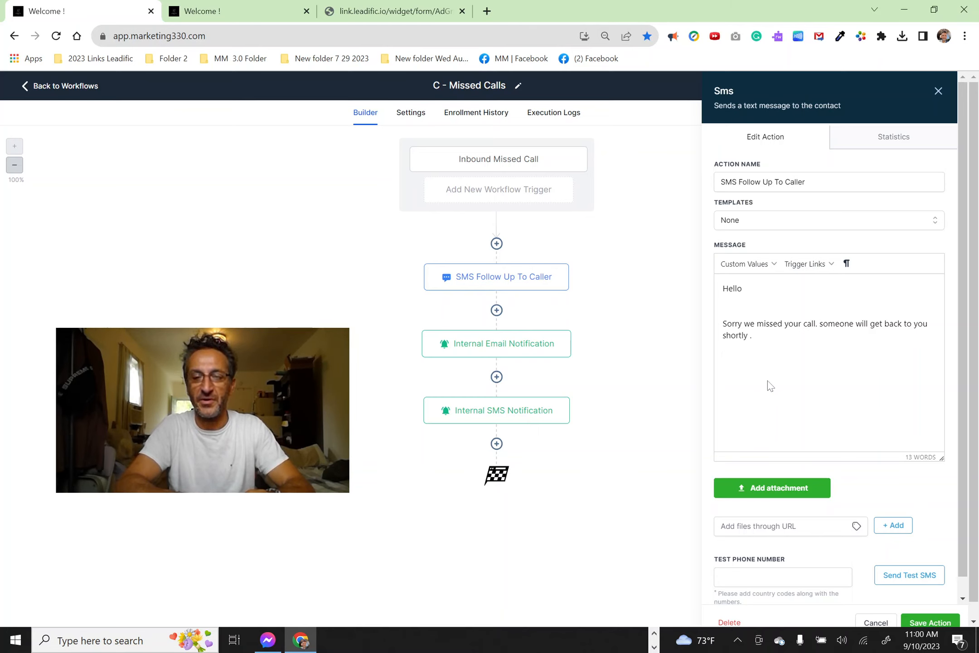
Begin the message's new paragraph with "Could You Please Start By".
type("yo")
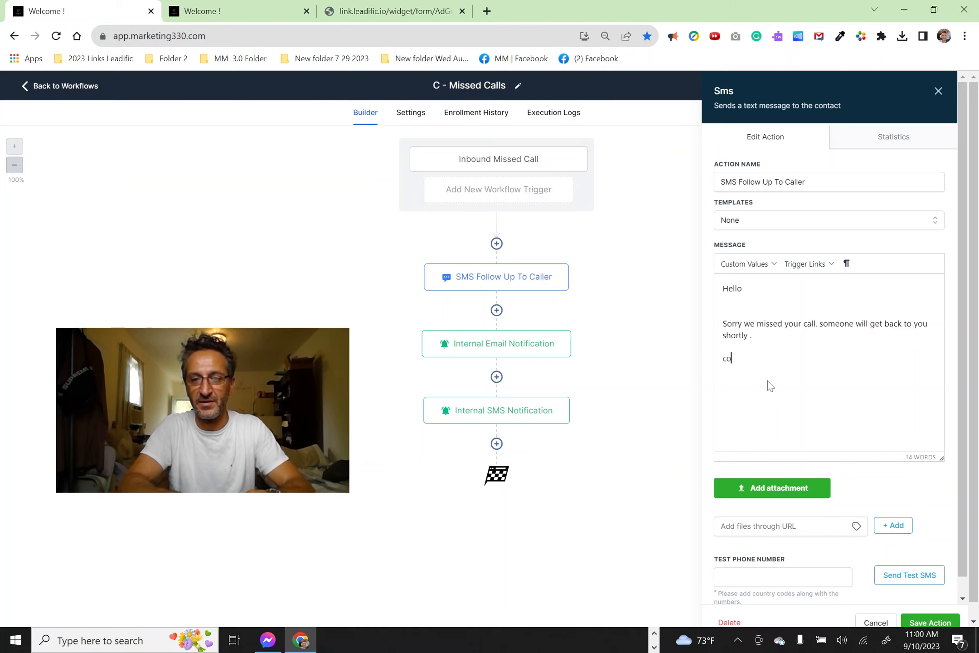
key("BackSpace")
key("BackSpace")
type("Co")
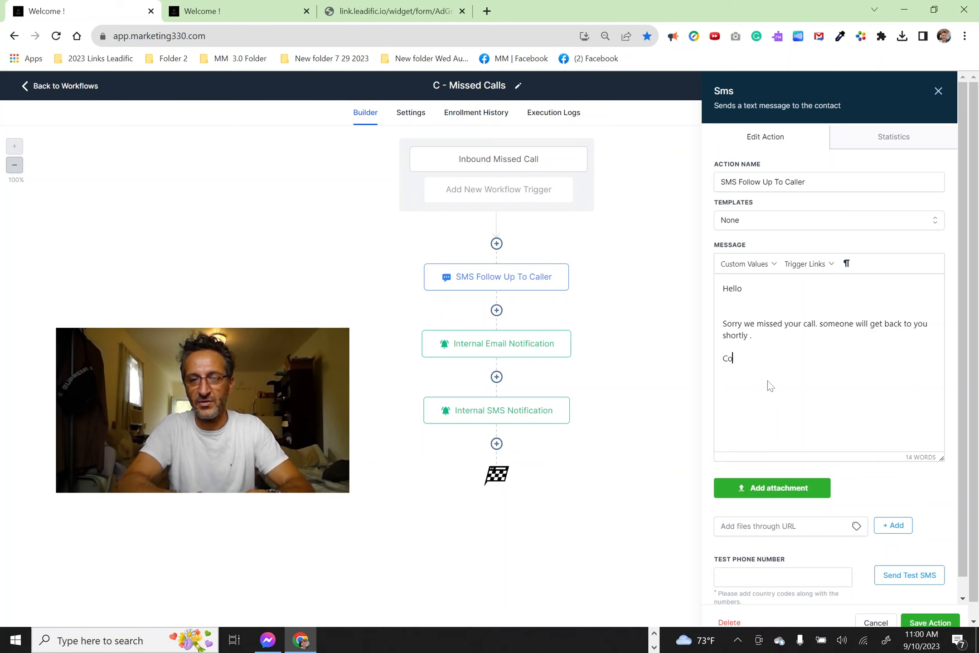
type("uld You")
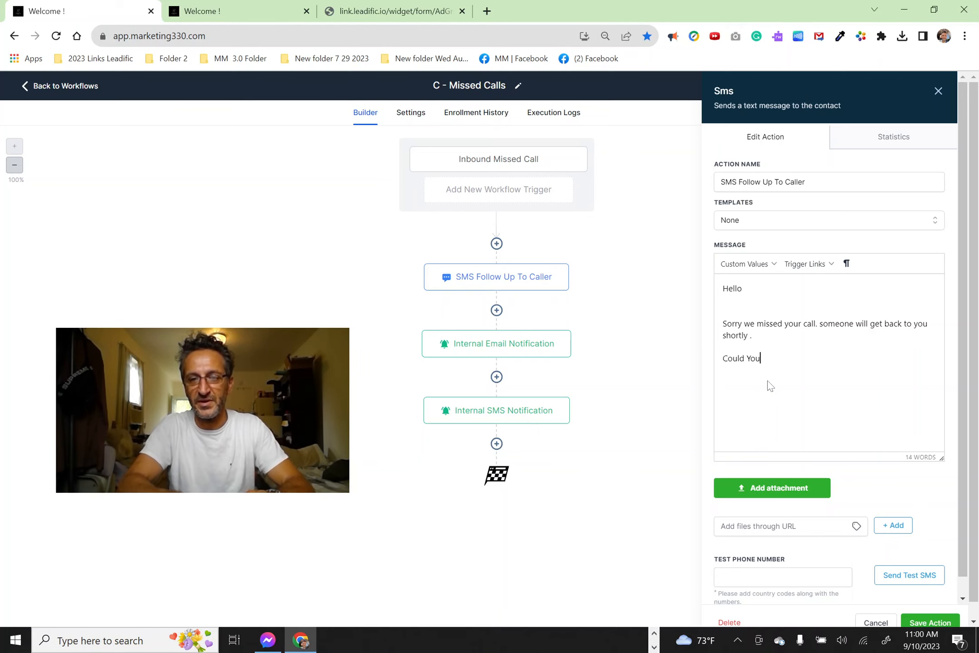
type(" P")
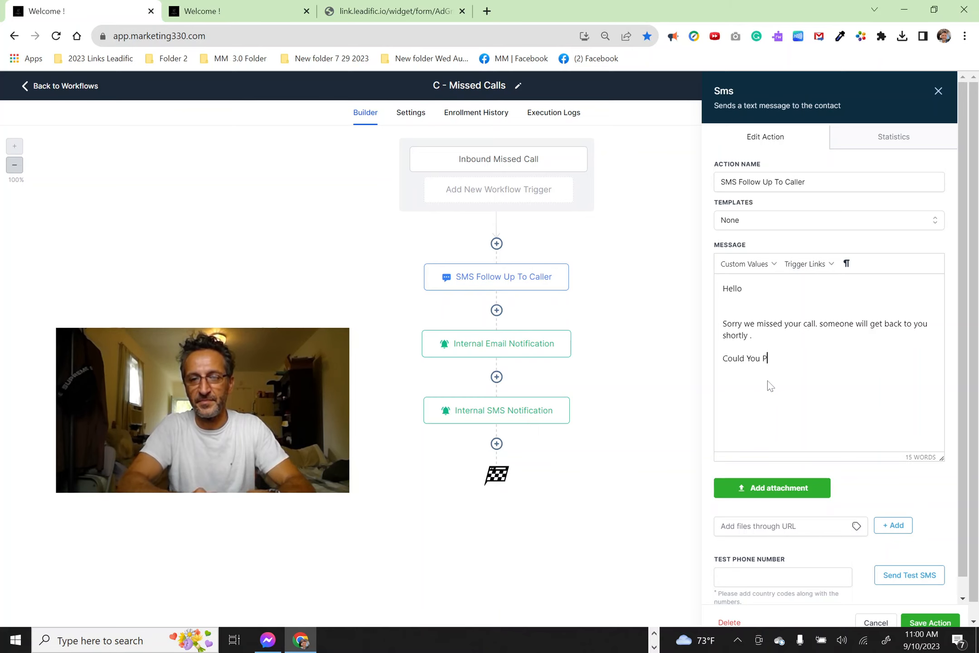
type("lease St")
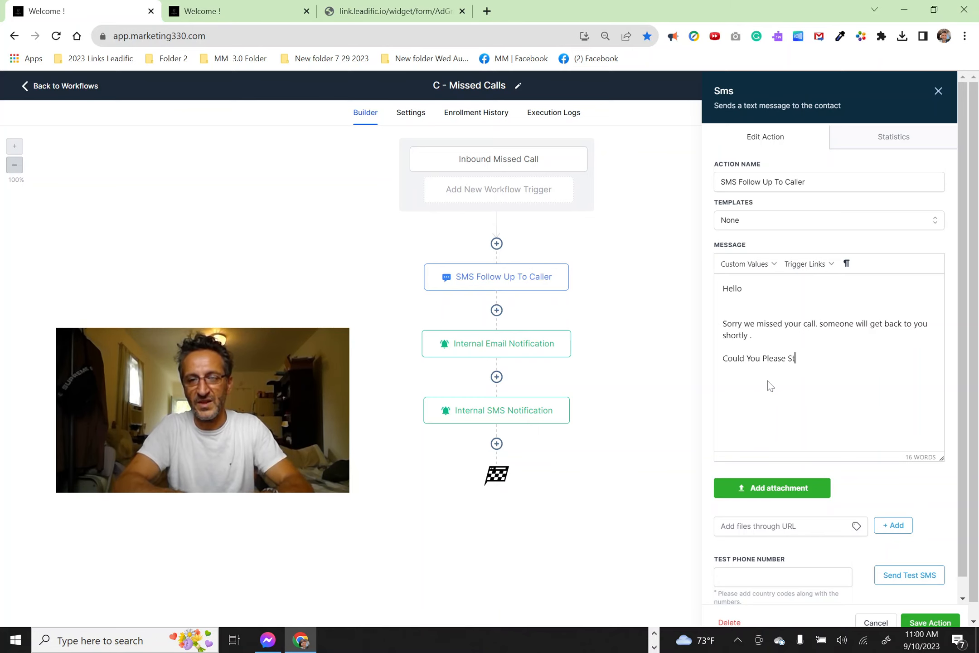
type("art By ")
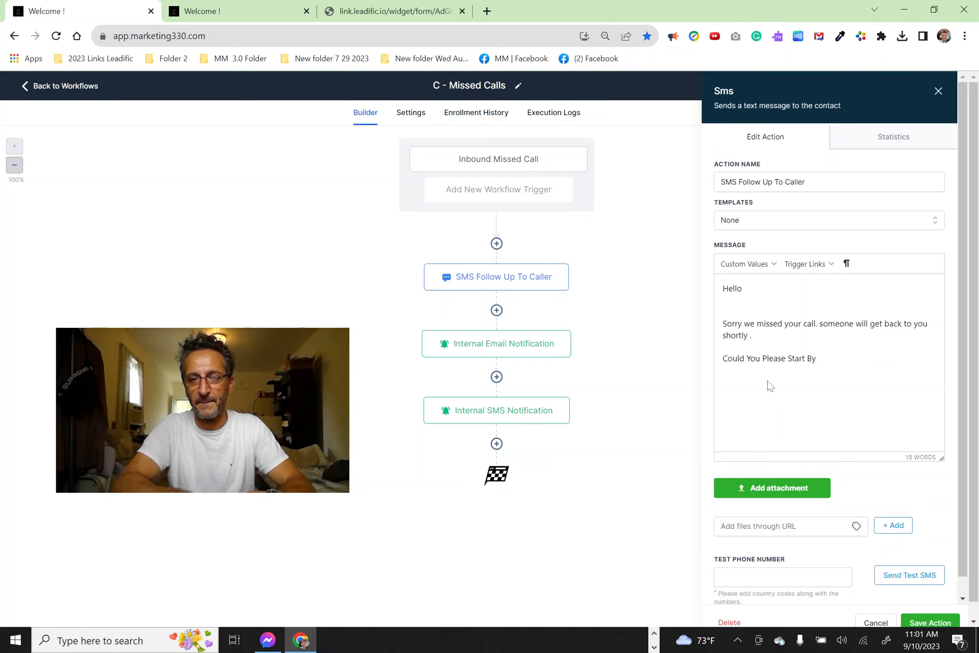
Continue the request in the SMS message with "Filling Out This Form".
type("Filling")
type(" ou")
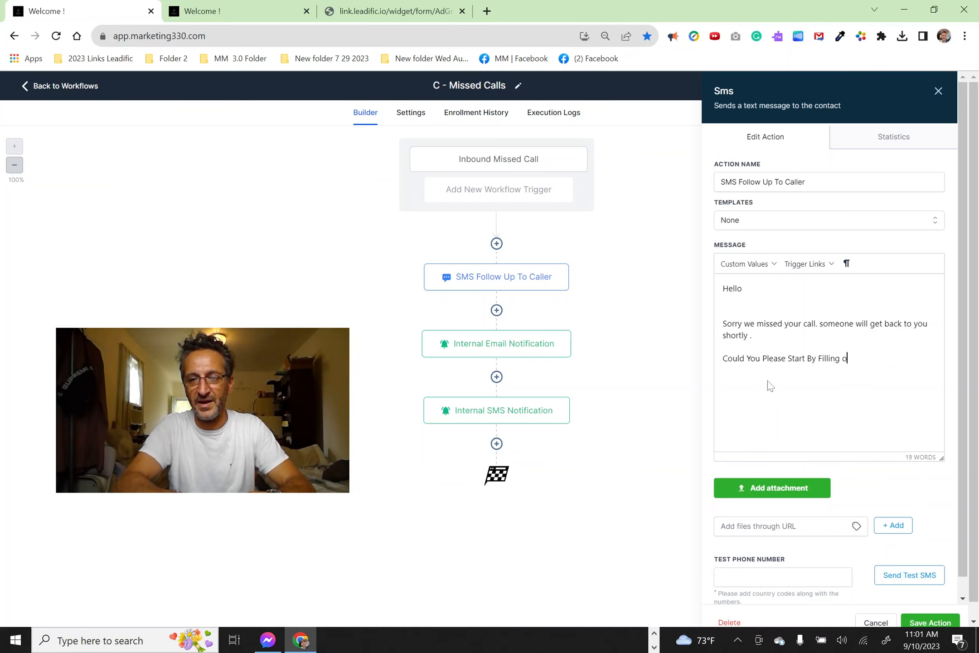
key("BackSpace")
key("BackSpace")
key("BackSpace")
type("O")
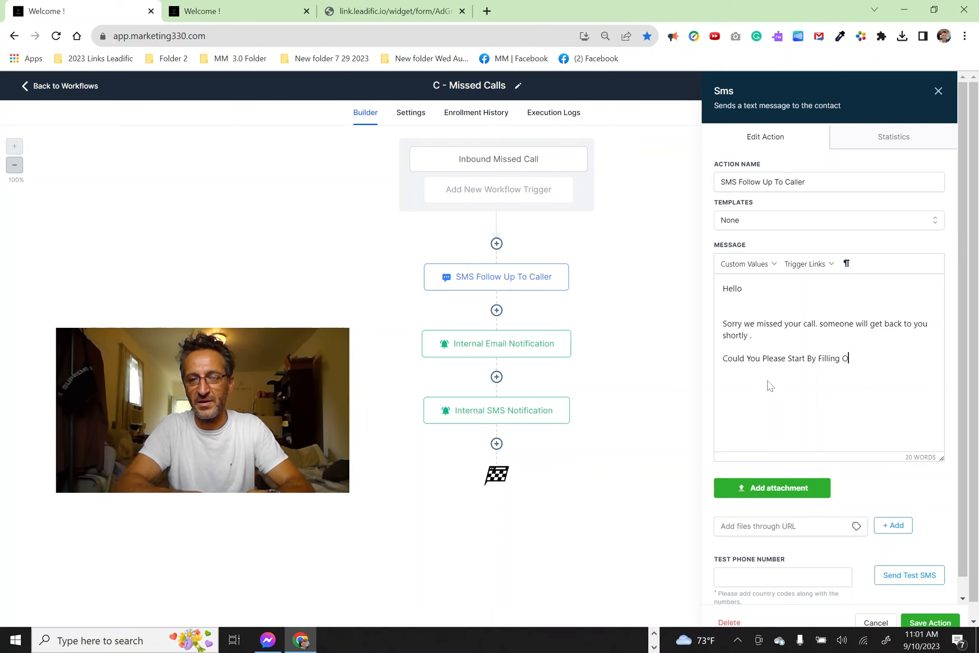
type("ut Thi")
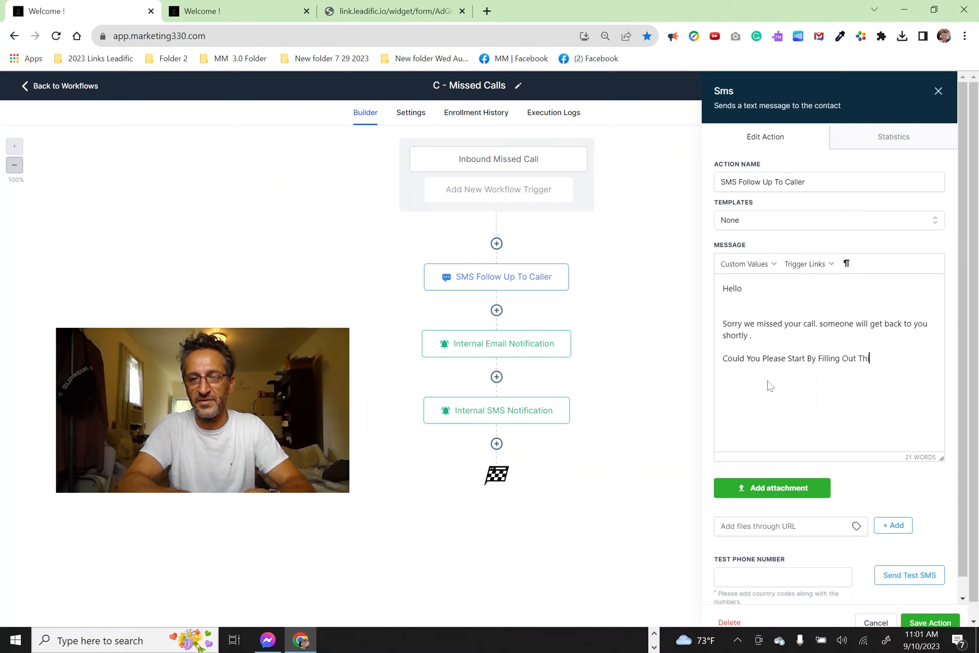
type("s Form")
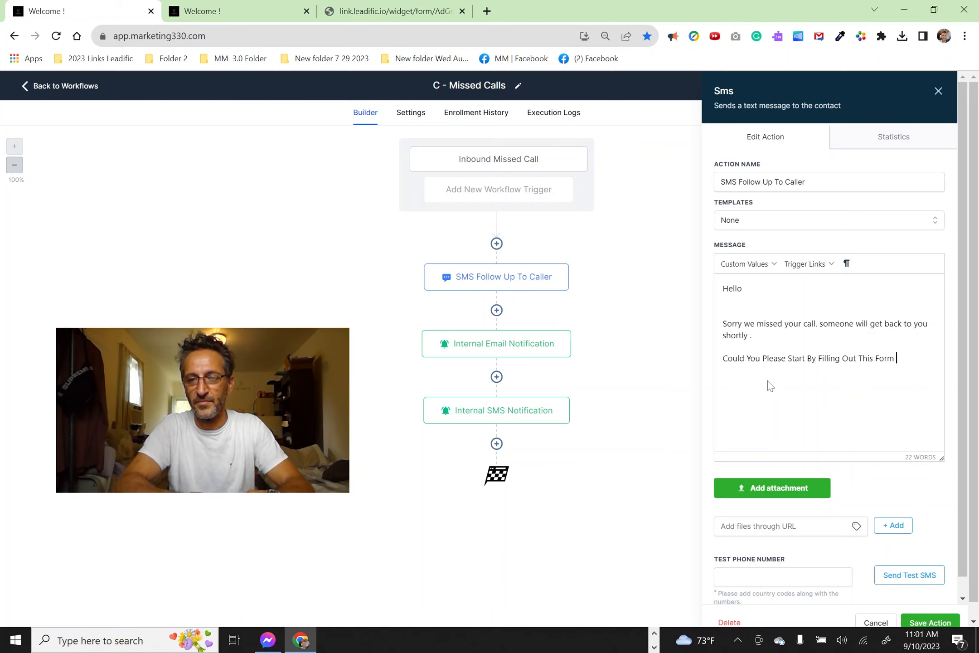
Finish the request with "to help us service you better?" and leave a blank line below it.
type(" to")
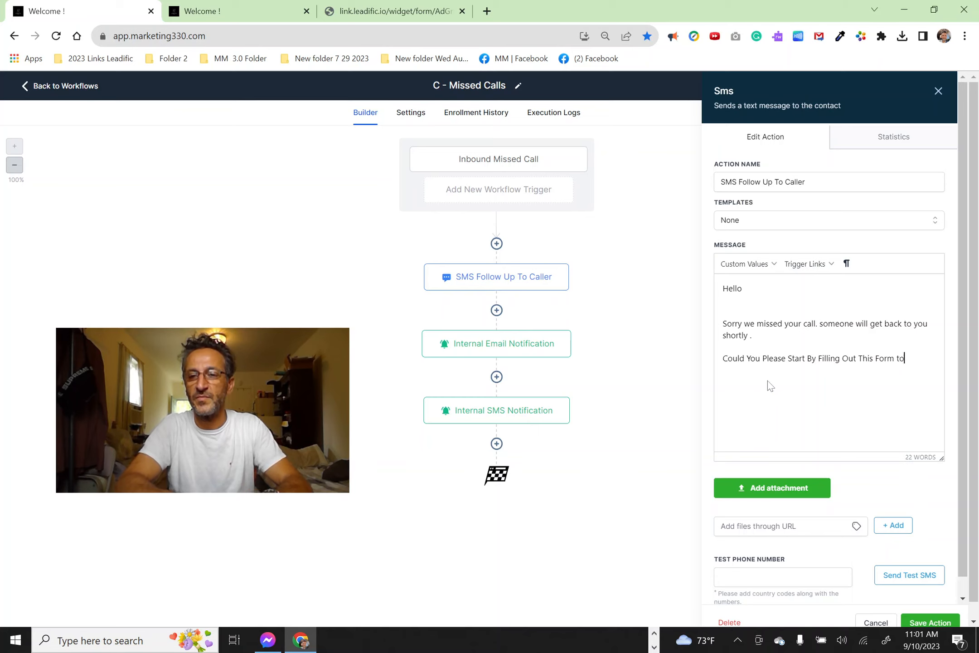
type(" help ")
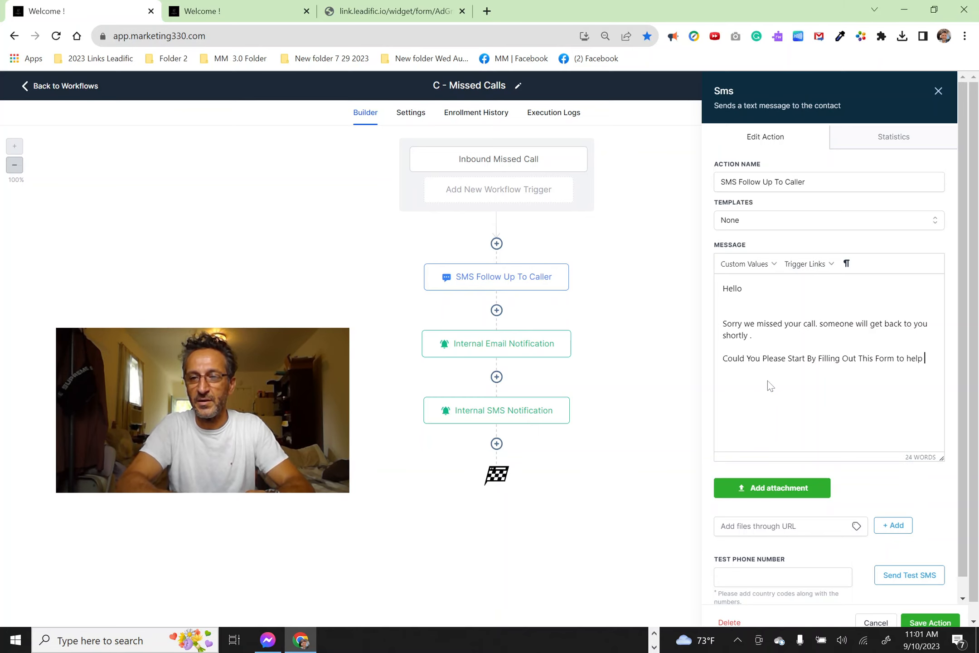
type("us service you bet")
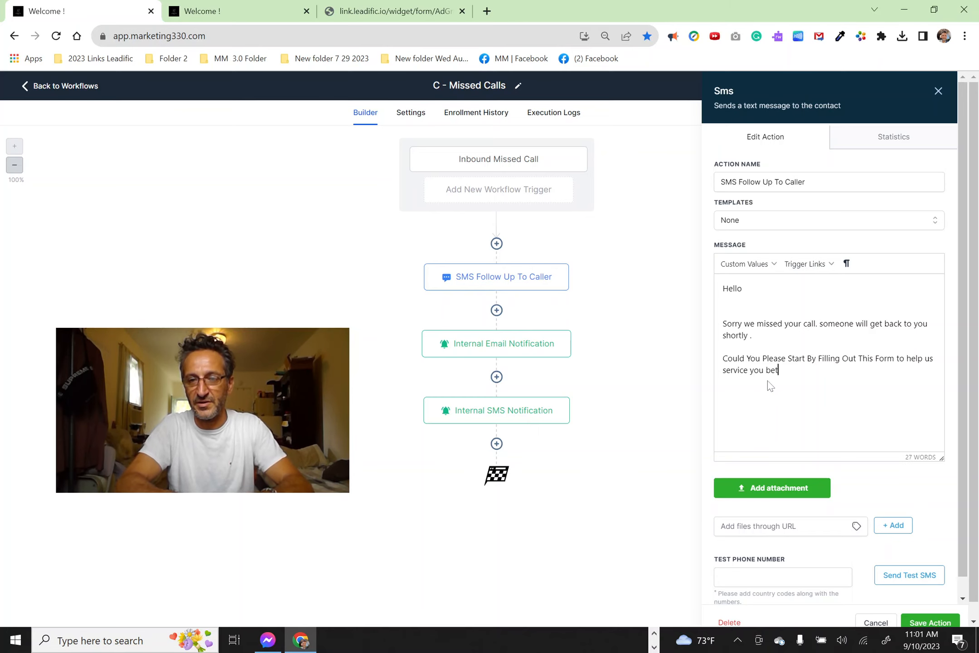
type("ter")
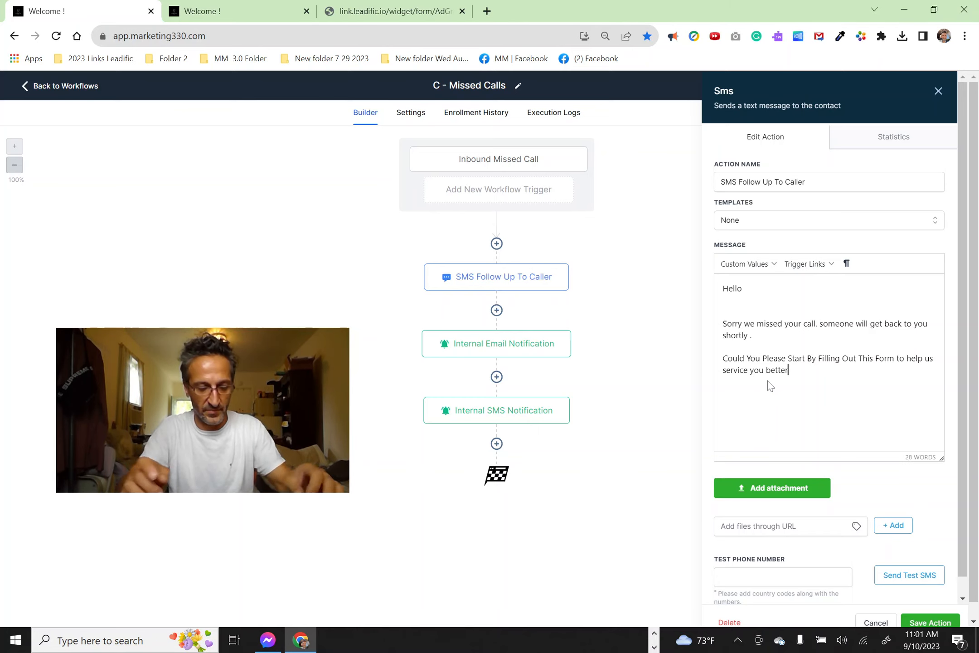
type("?")
key("Return")
key("Return")
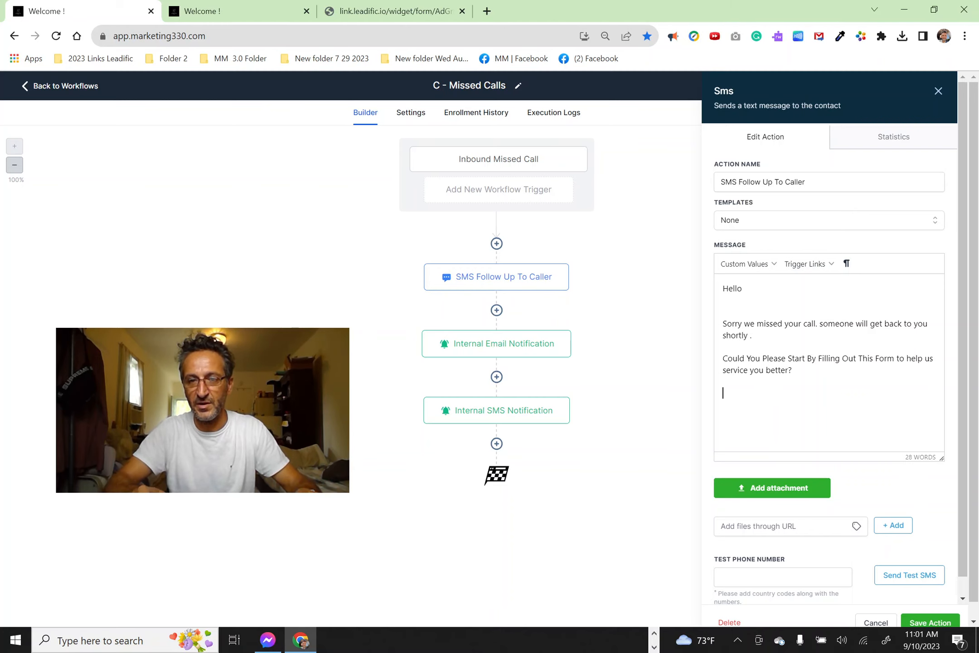
Insert the link.leadific.io form link below the question as a trial, and delete it again.
type("https://link.leadific.io/widget/form/AdGrL2BQylra81um1v2w")
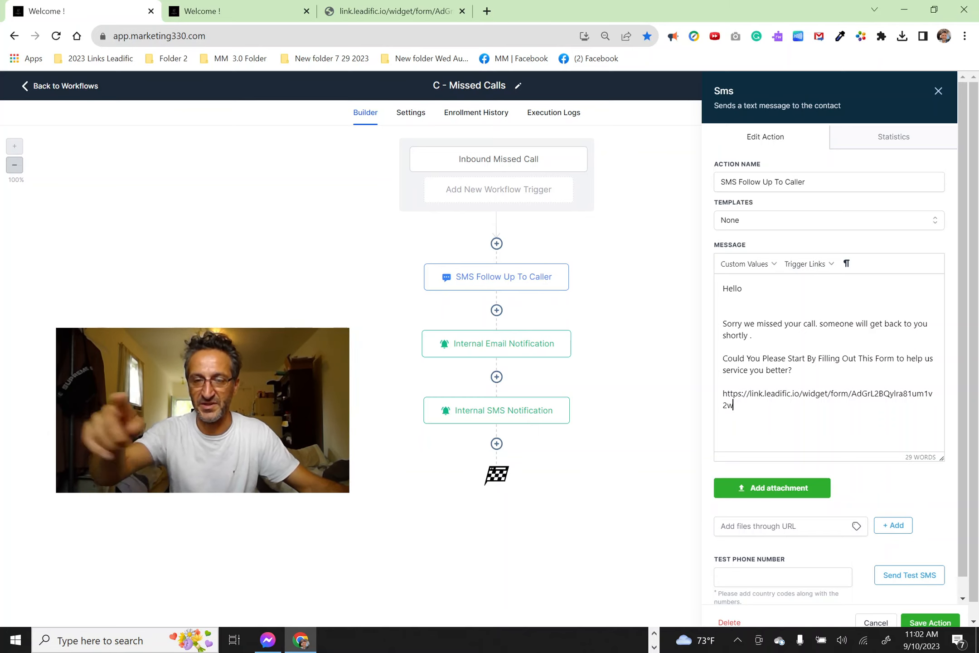
key("BackSpace")
key("BackSpace")
key("BackSpace")
key("BackSpace")
key("BackSpace")
key("BackSpace")
key("BackSpace")
key("BackSpace")
key("BackSpace")
key("BackSpace")
key("BackSpace")
key("BackSpace")
key("BackSpace")
key("BackSpace")
key("BackSpace")
key("BackSpace")
key("BackSpace")
key("BackSpace")
key("BackSpace")
key("BackSpace")
key("BackSpace")
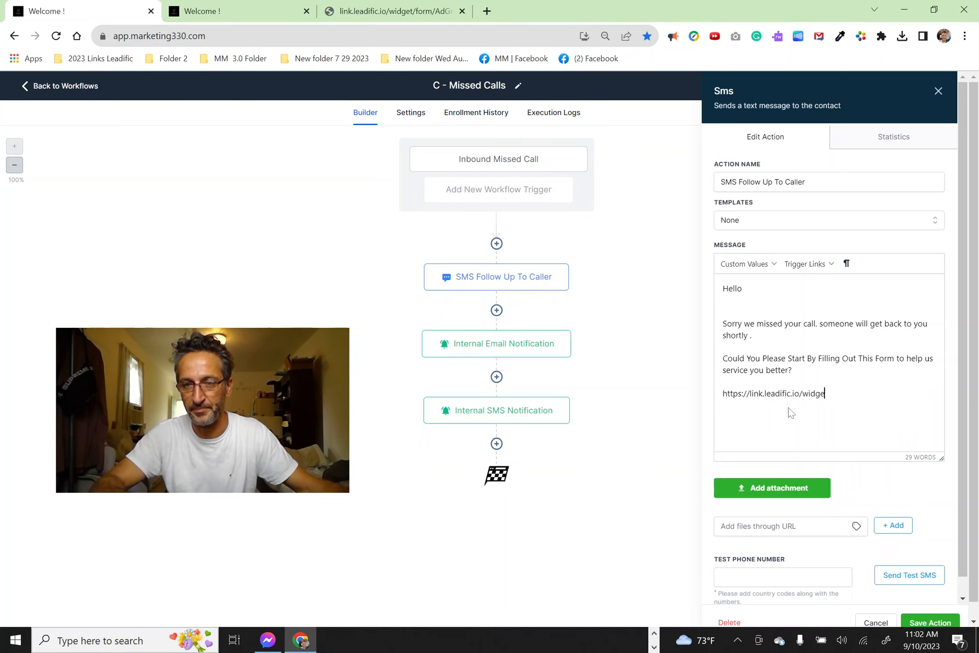
key("BackSpace")
key("BackSpace")
key("BackSpace")
key("BackSpace")
key("BackSpace")
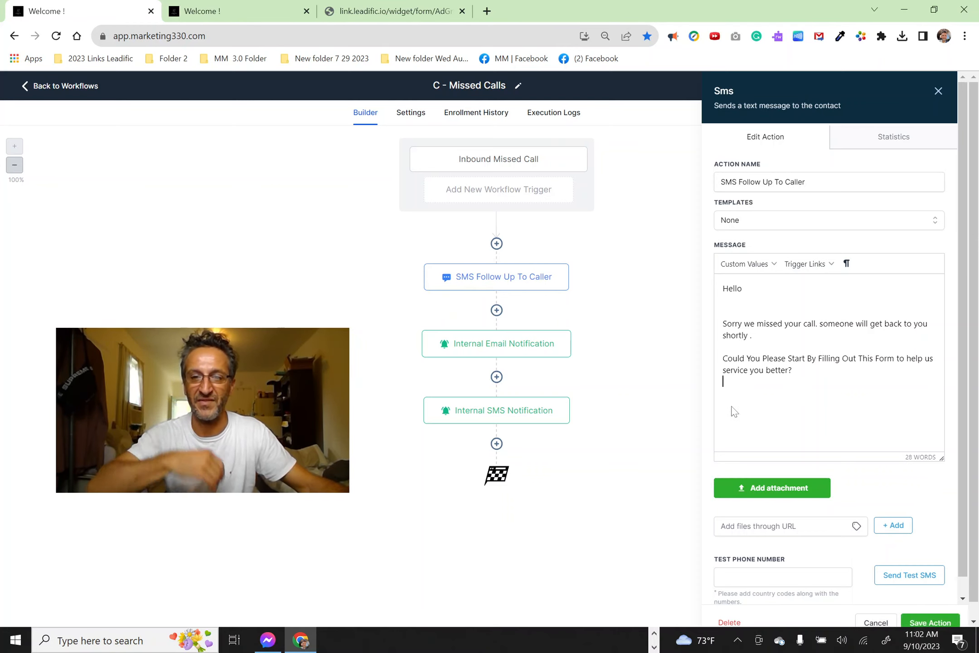
Save the SMS Follow Up To Caller action and the workflow, and return to the workflow list.
left_click(949, 619)
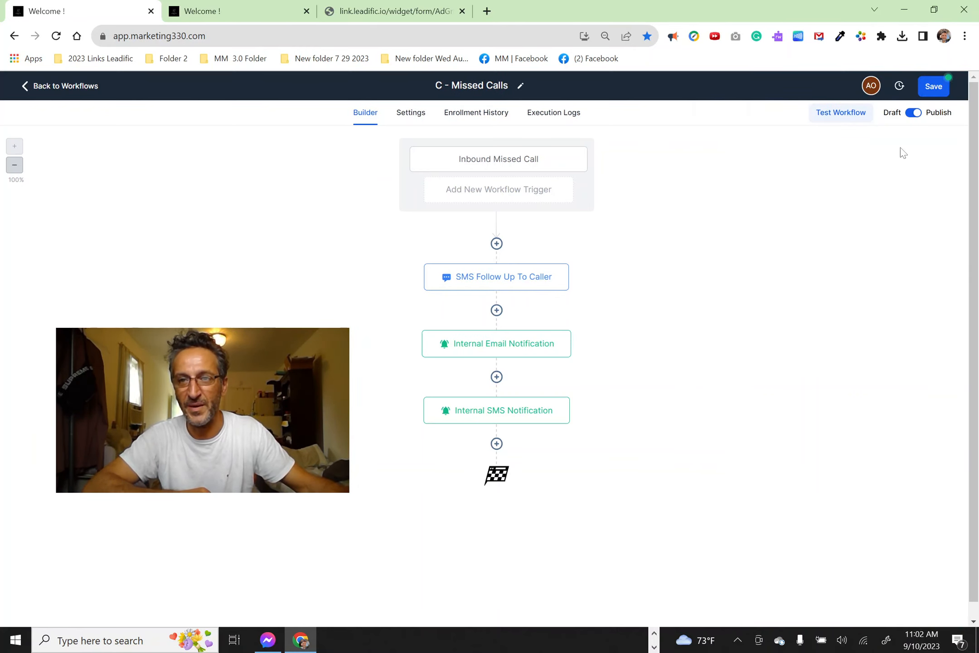
left_click(932, 89)
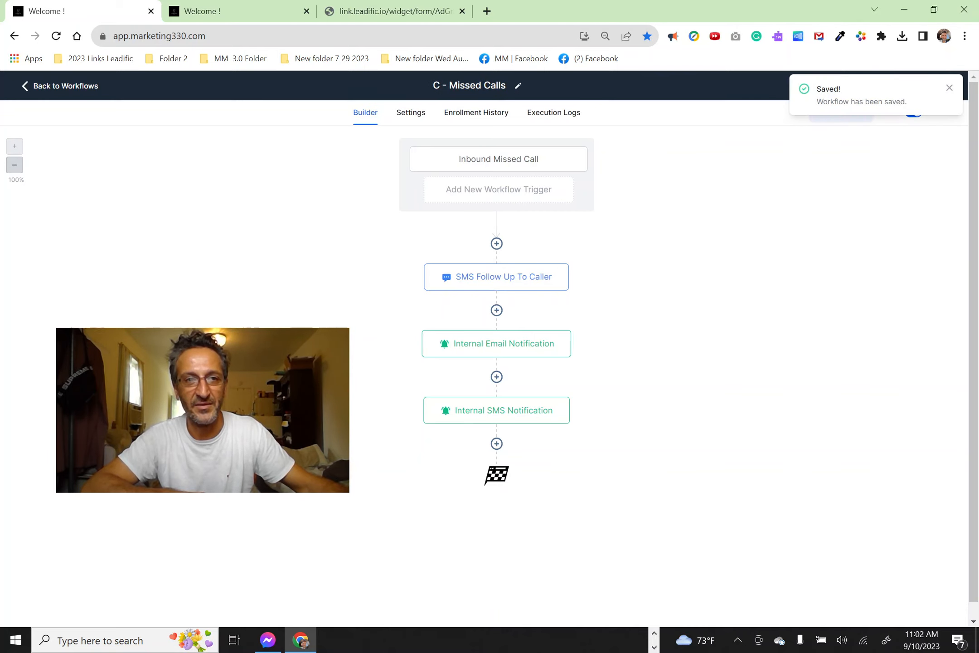
left_click(58, 92)
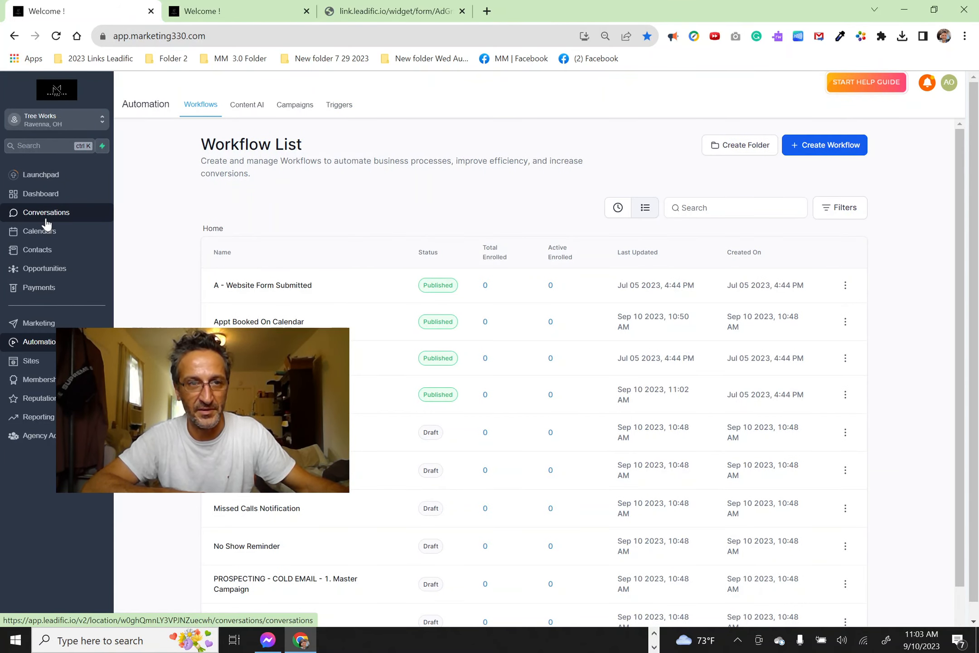
Look at the sub-account's Conversations page and go back to the automation workflows.
left_click(47, 222)
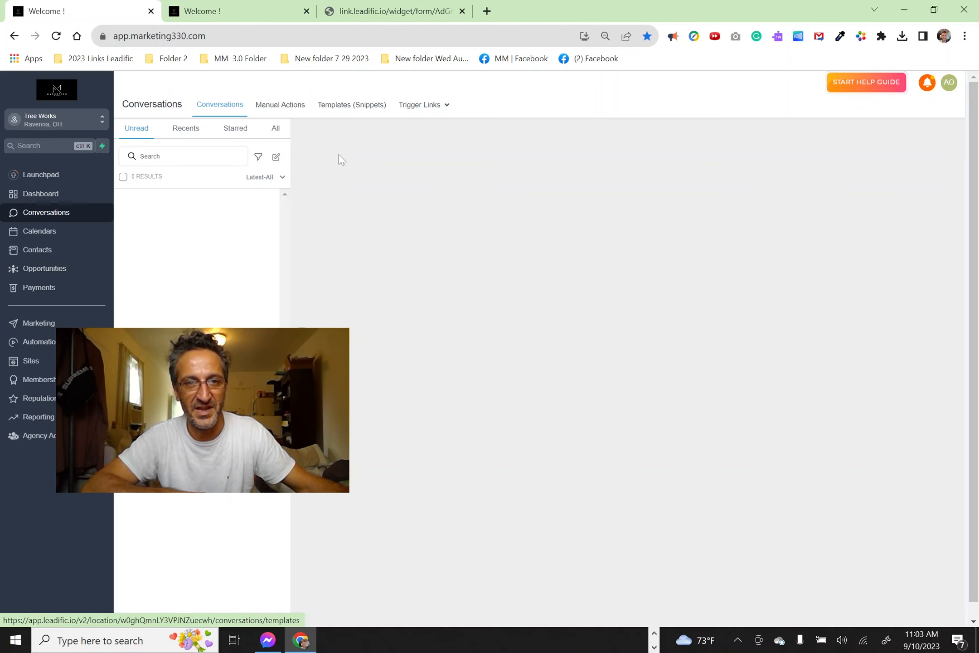
left_click(44, 343)
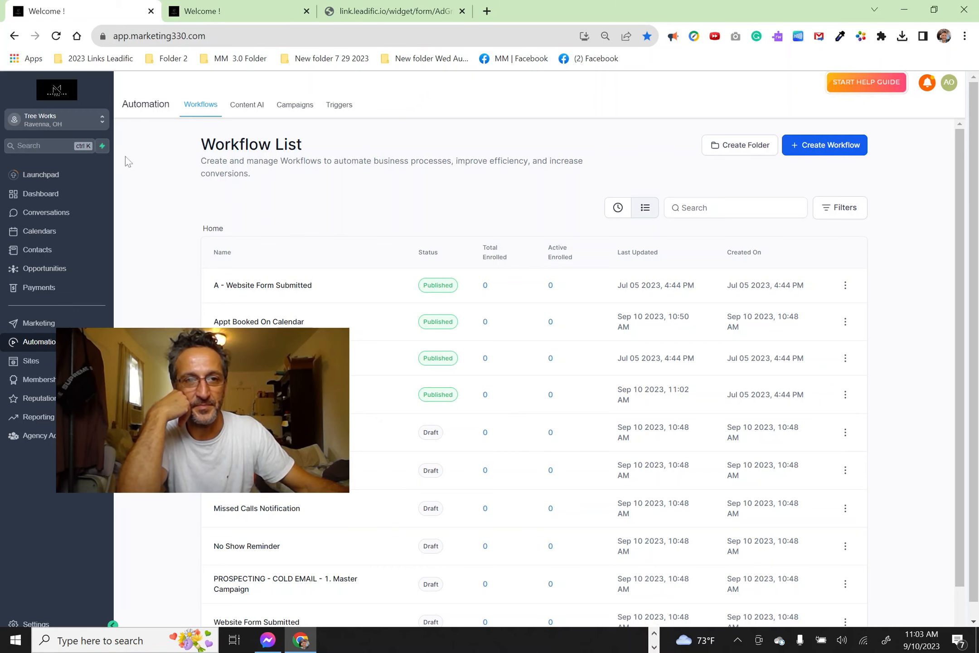
Switch to the Asheville clean 5 sub-account and open its C - Missed Calls workflow for editing.
left_click(64, 125)
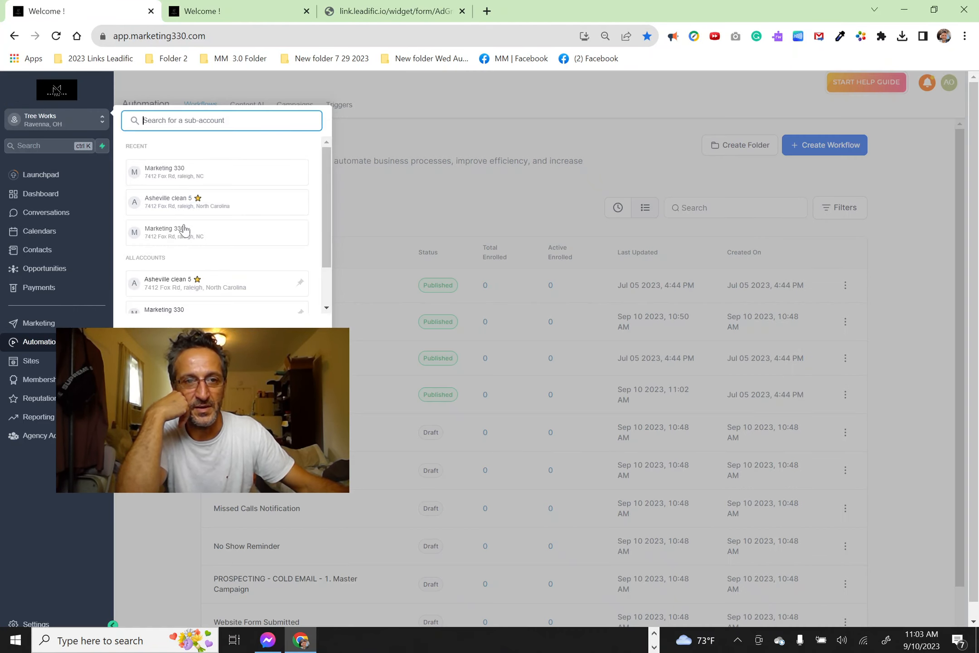
left_click(186, 208)
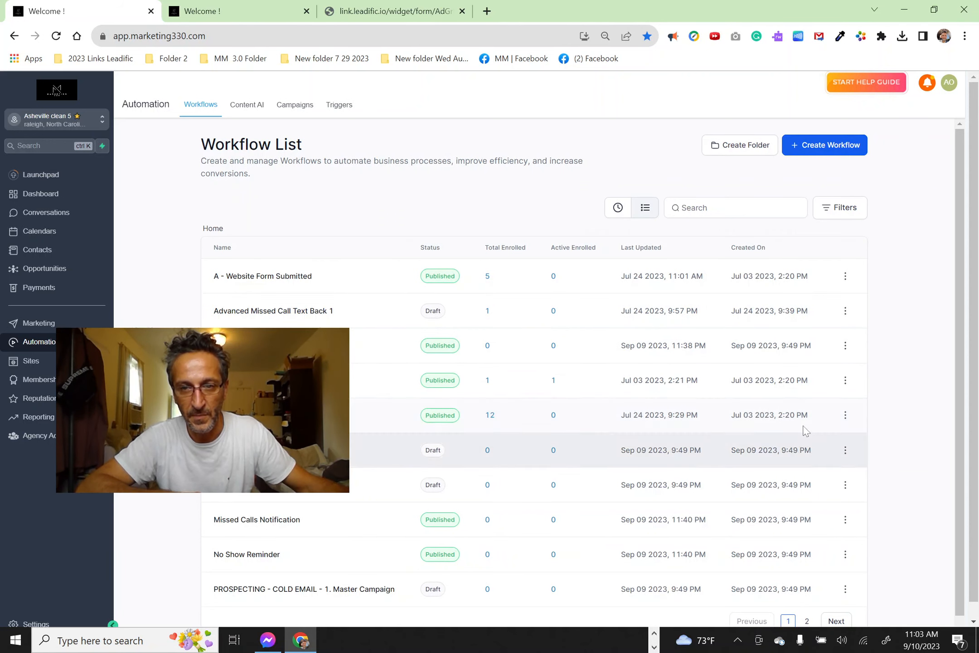
left_click(844, 414)
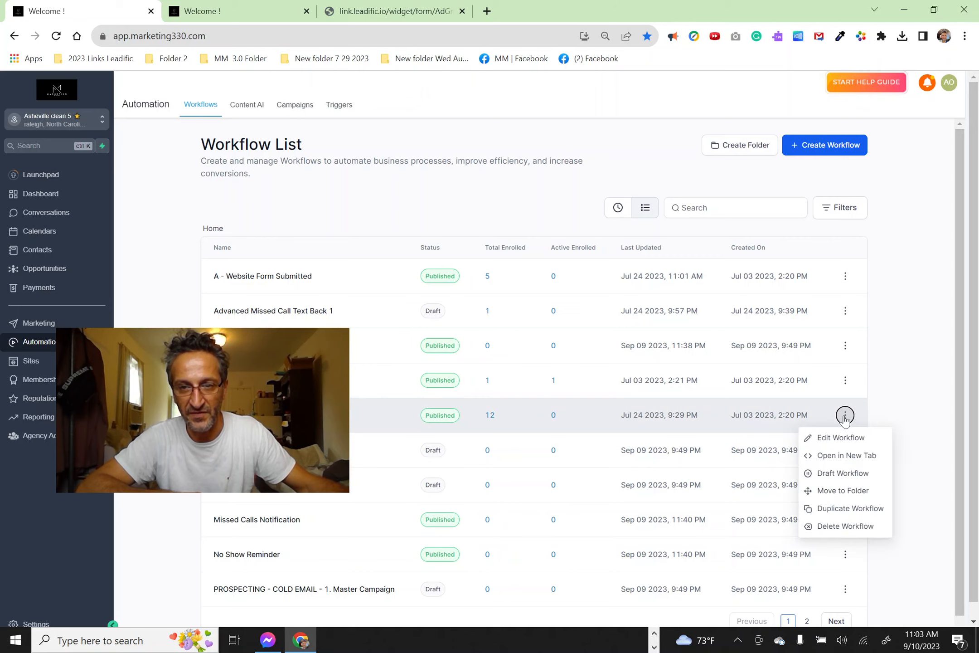
left_click(846, 437)
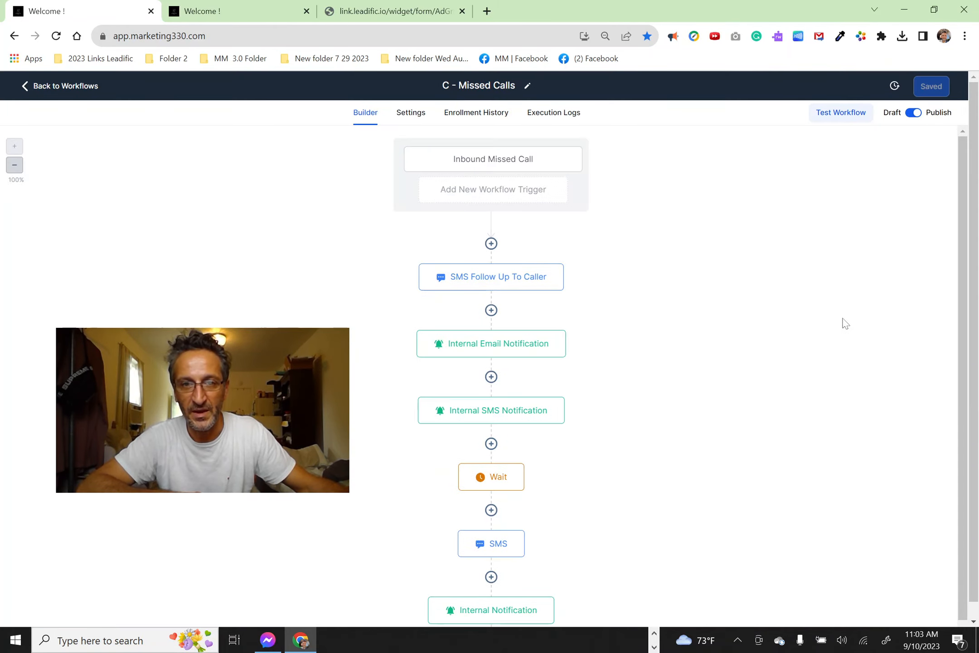
Review the workflow's action sequence and examine the SMS Follow Up To Caller action's template message.
scroll(820, 385, "down", 2)
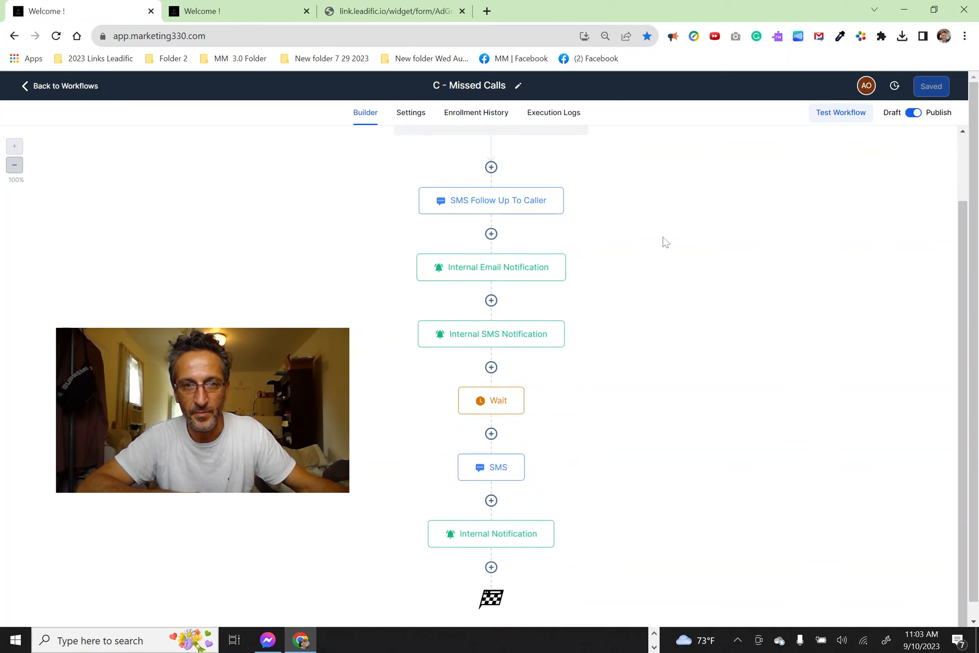
left_click(513, 209)
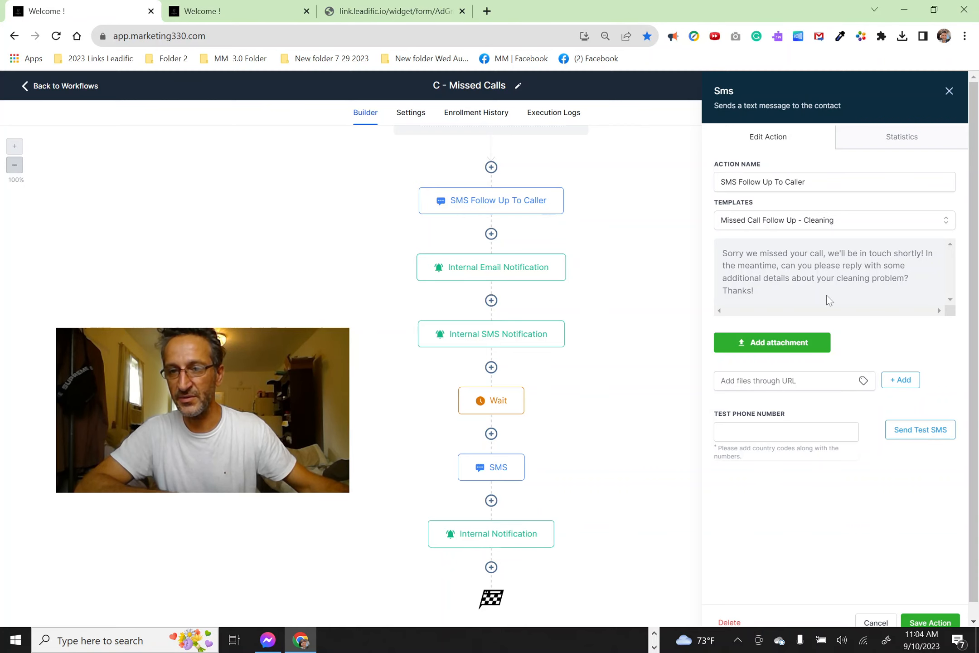
scroll(816, 290, "down", 1)
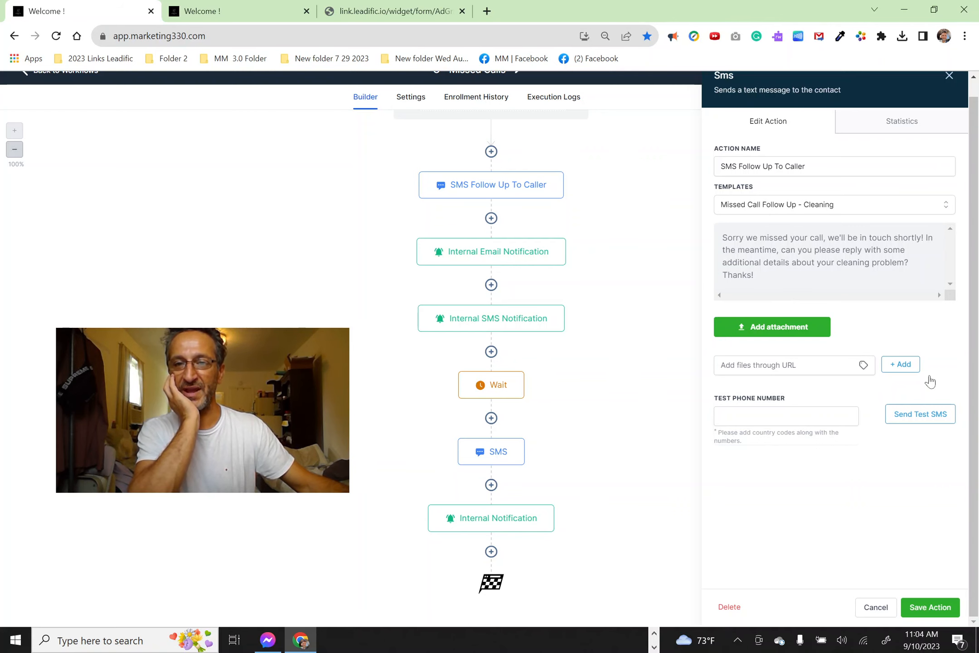
In the Marketing 330 sub-account, close the form integration dialog and open Website Form from the Forms list for editing.
left_click(254, 8)
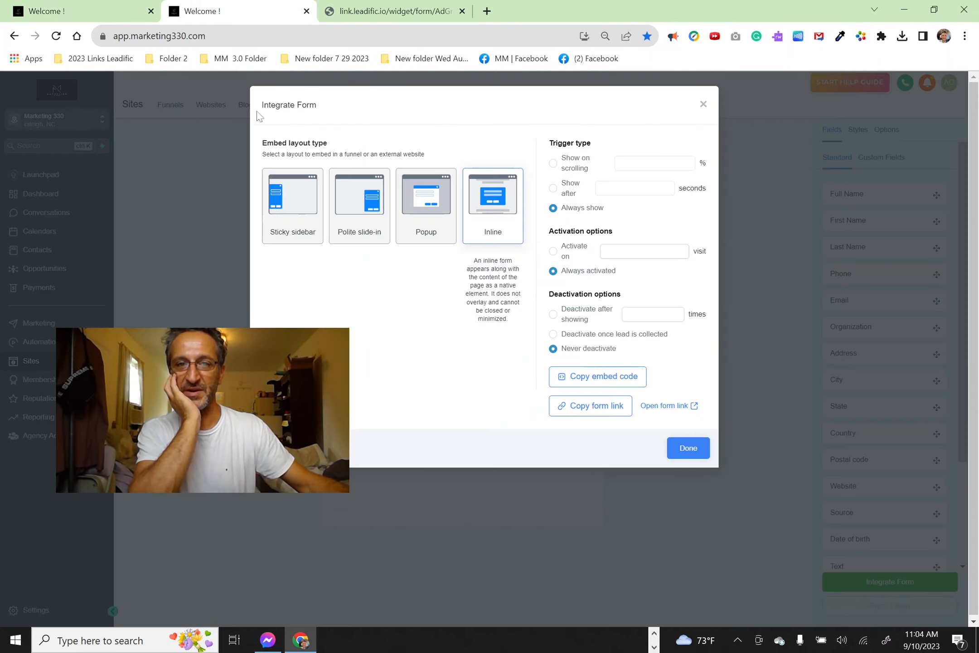
left_click(685, 447)
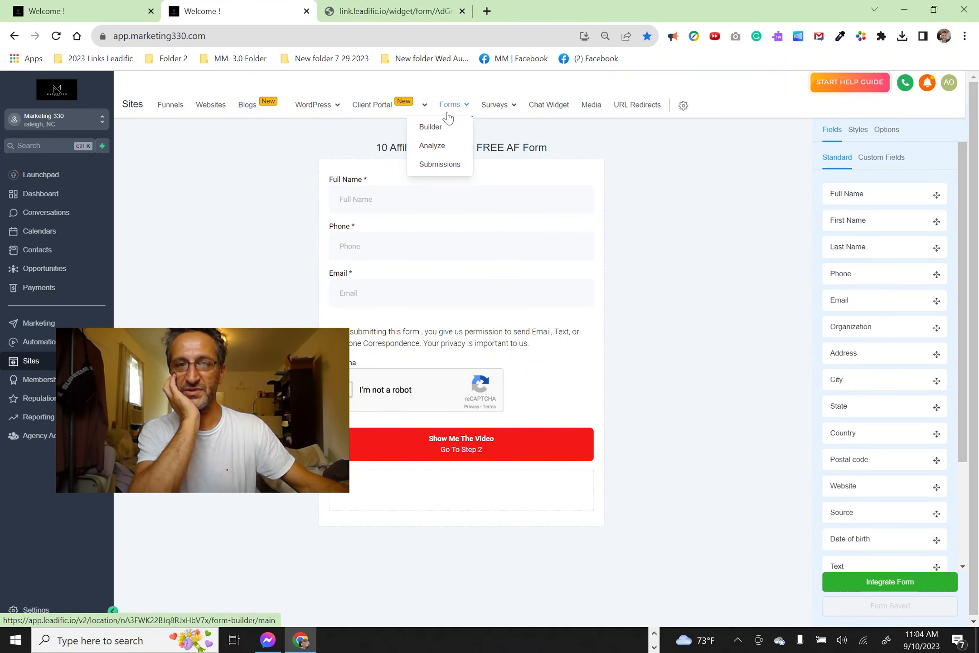
left_click(433, 126)
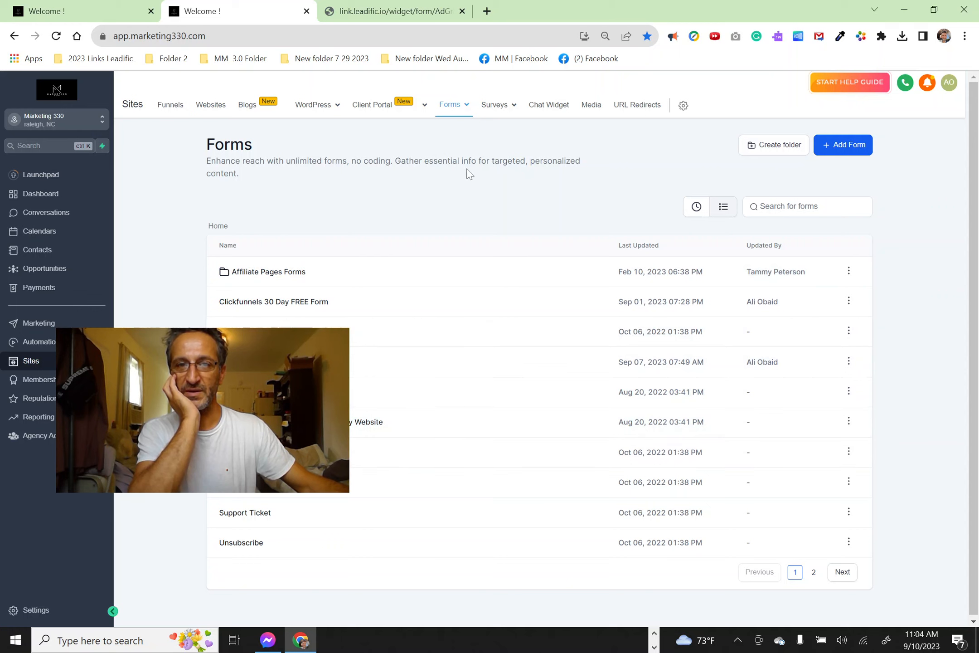
mouse_move(457, 114)
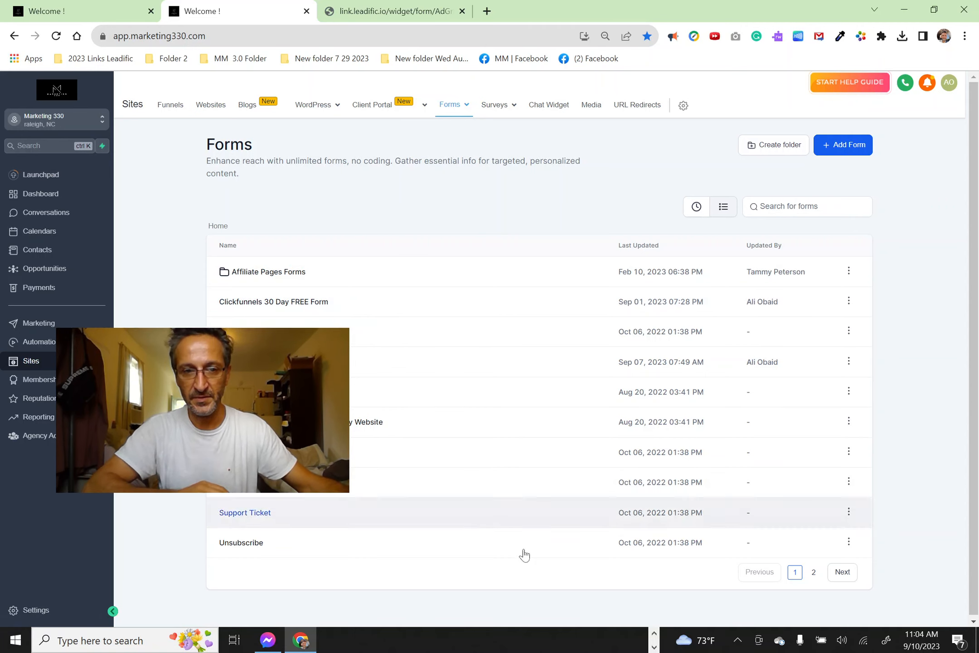
left_click(843, 572)
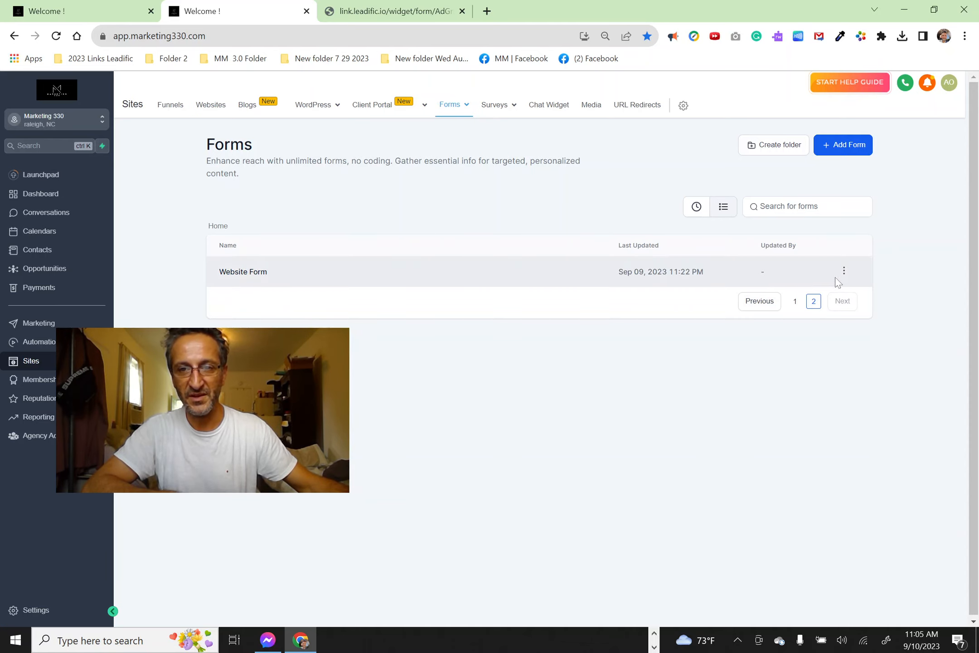
left_click(844, 274)
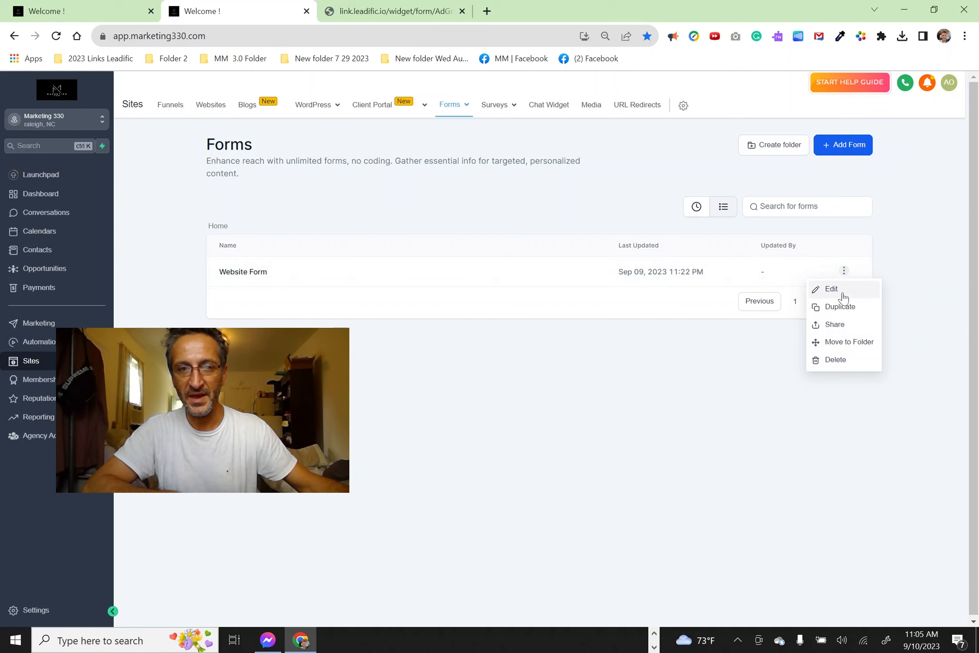
left_click(825, 287)
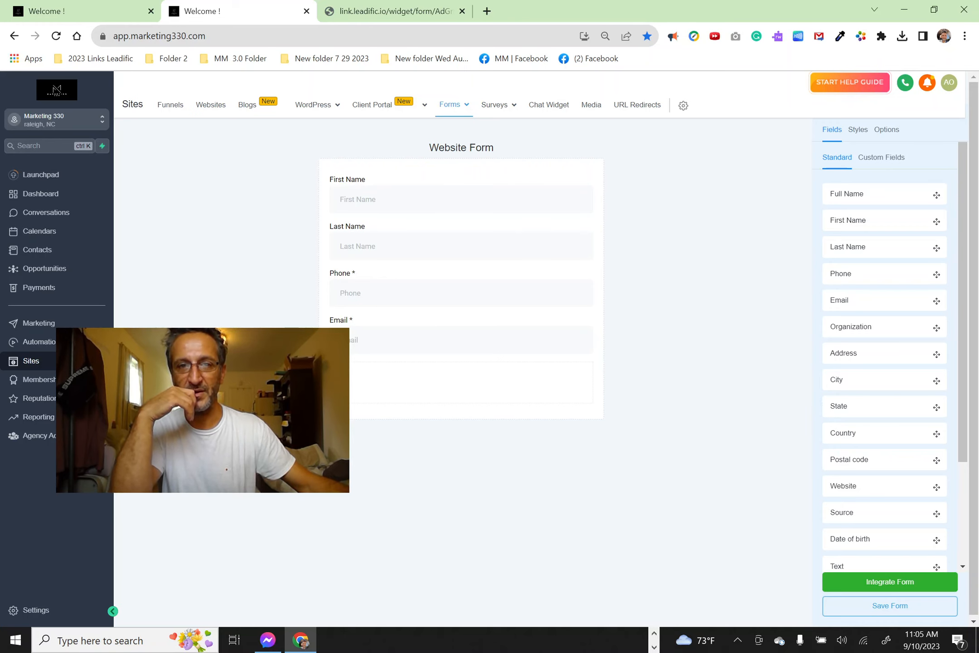
Examine the First Name field's settings, the available custom fields and the form's style options.
left_click(460, 184)
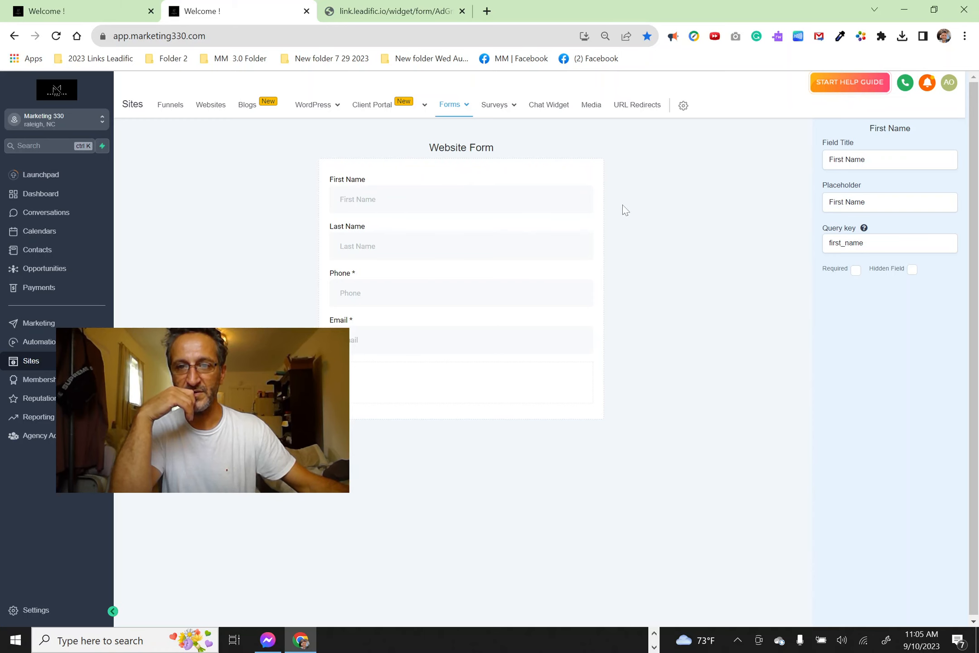
left_click(639, 186)
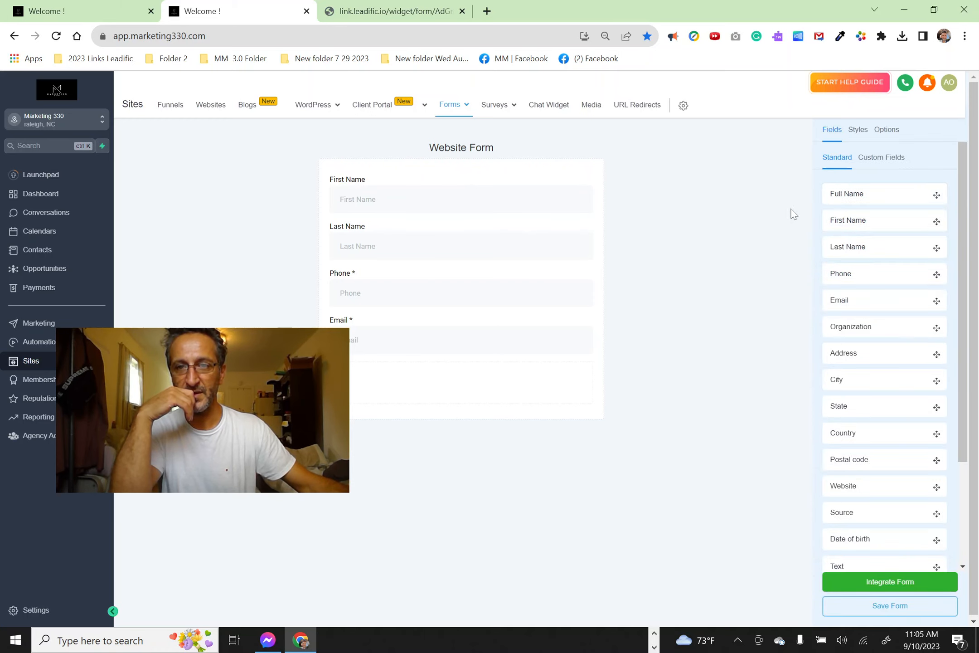
left_click(877, 162)
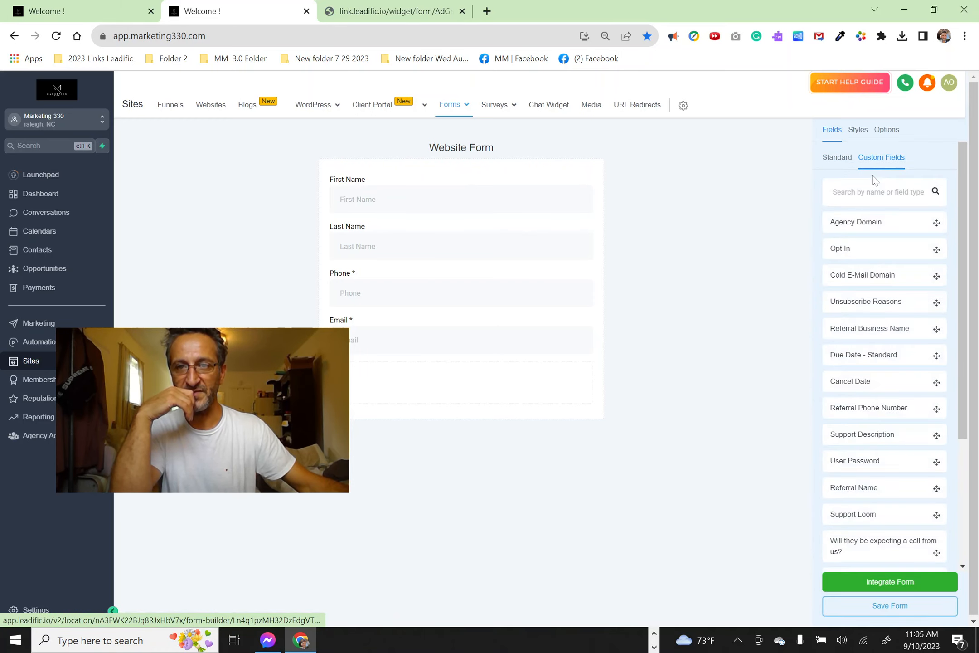
left_click(858, 131)
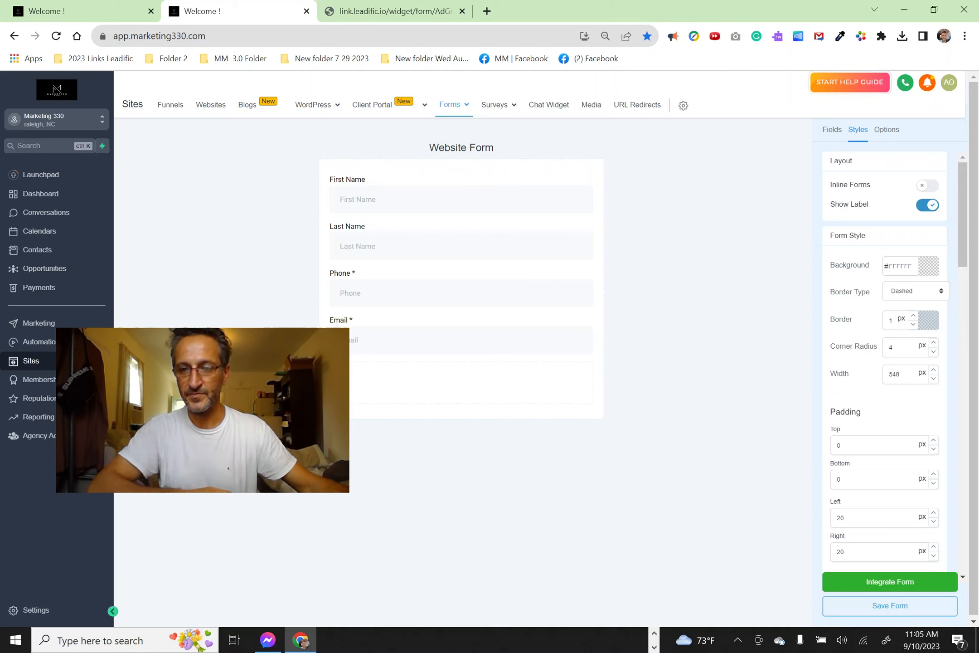
scroll(898, 398, "down", 6)
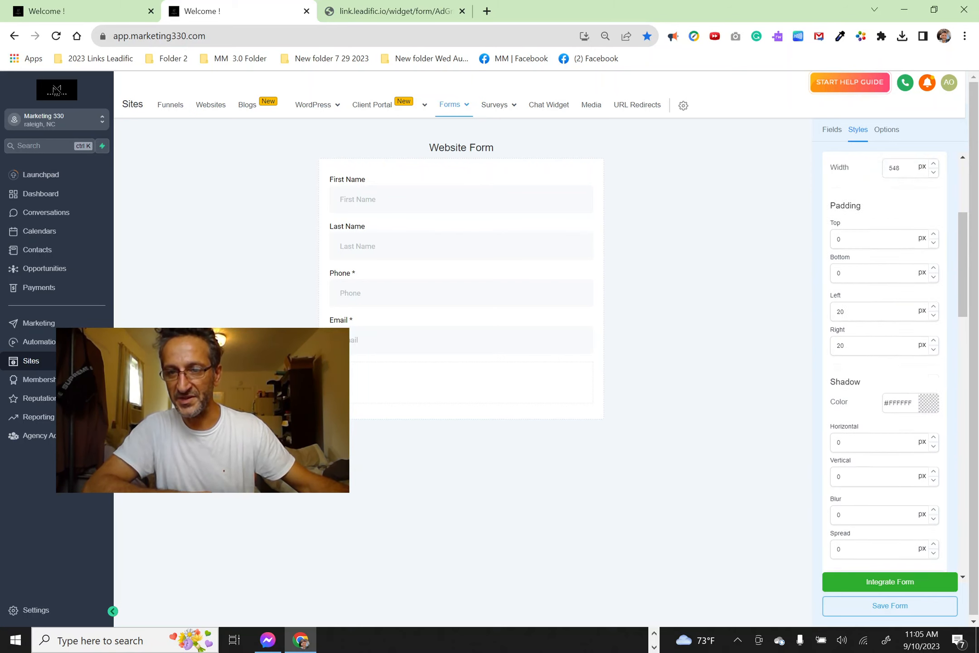
scroll(898, 399, "up", 6)
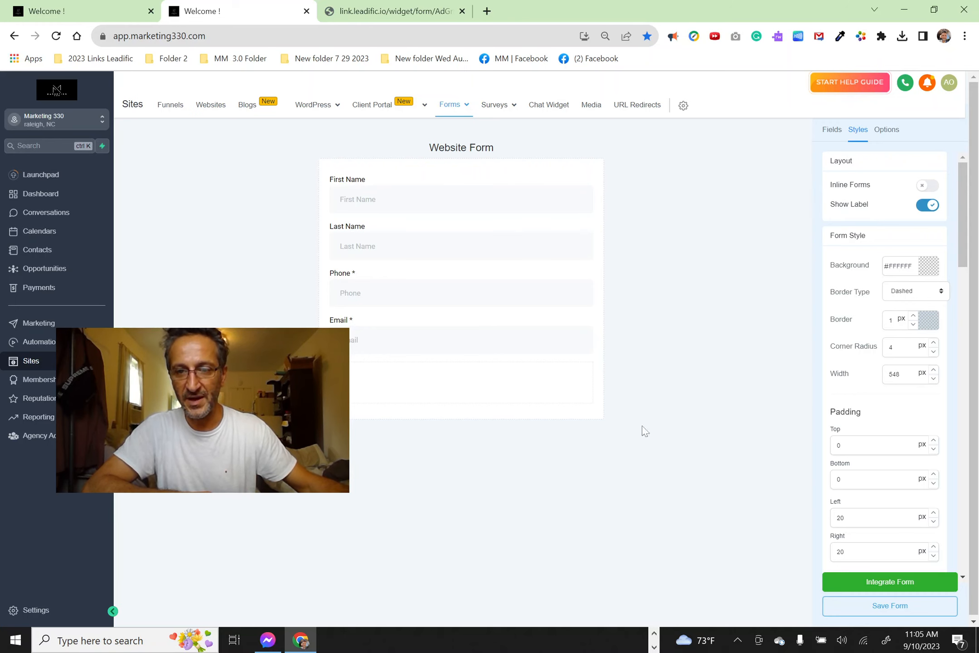
scroll(896, 417, "down", 10)
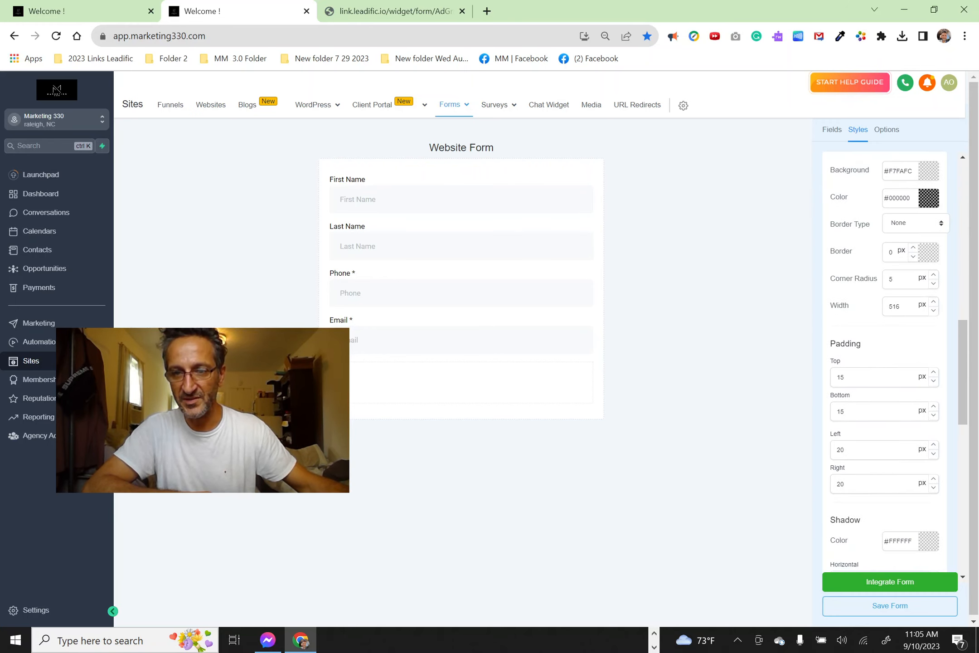
scroll(884, 363, "up", 8)
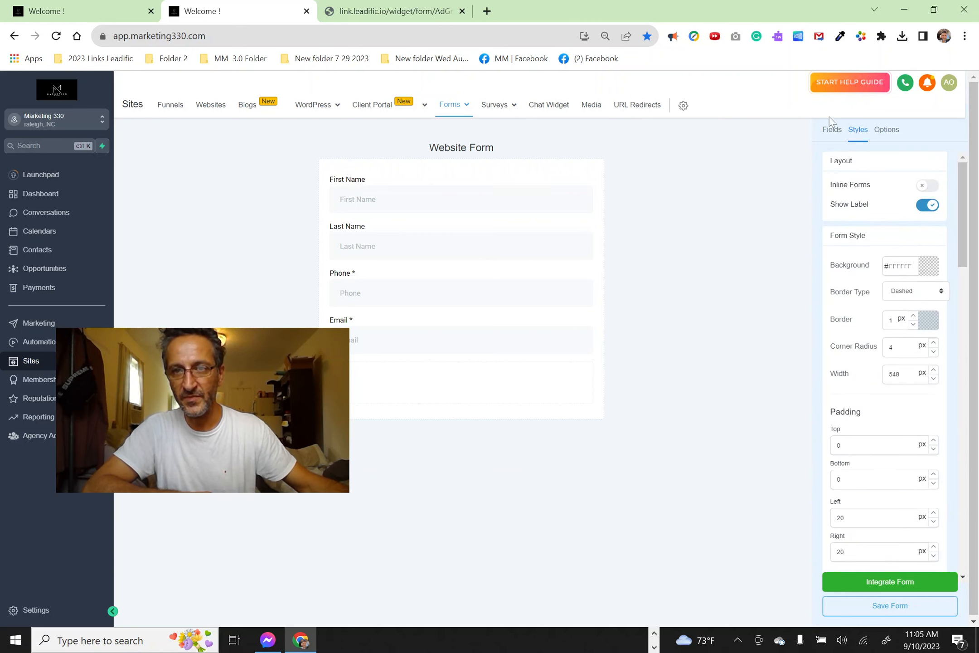
Review the custom and standard fields that can be added to Website Form.
left_click(829, 130)
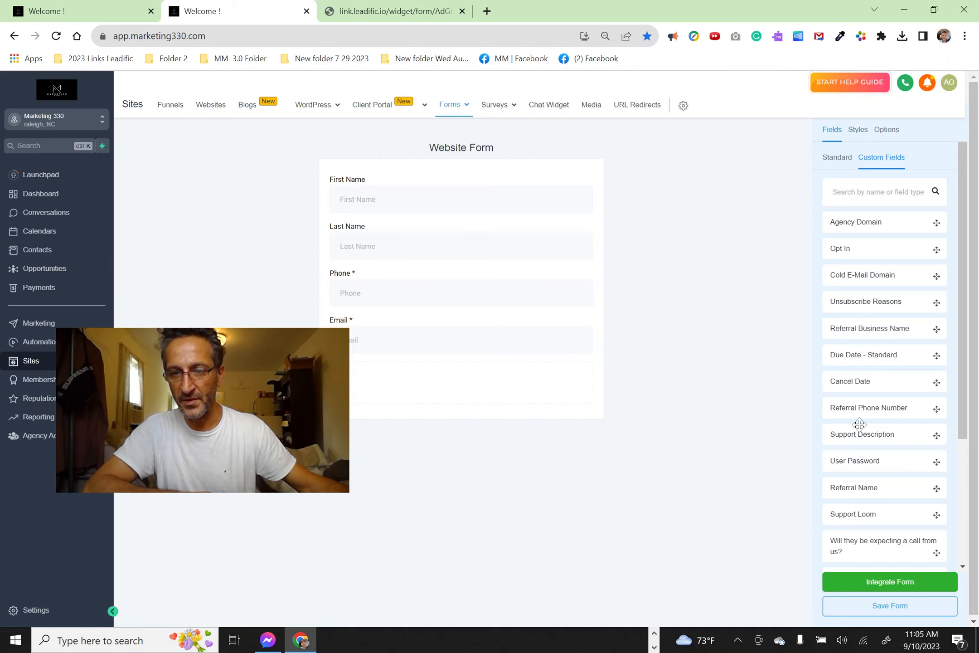
scroll(859, 424, "down", 4)
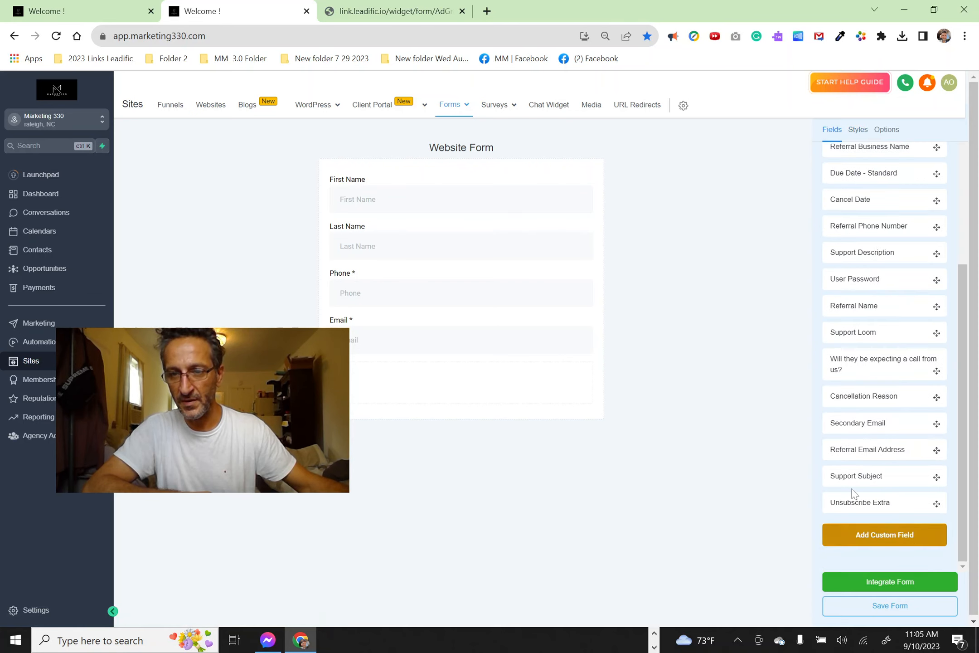
scroll(849, 364, "up", 5)
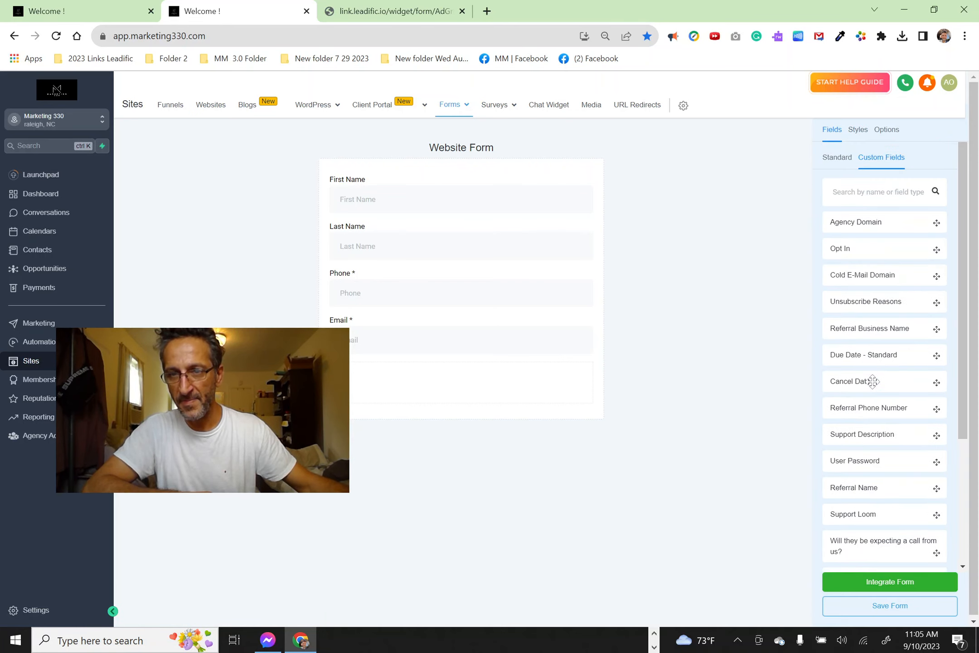
left_click(837, 157)
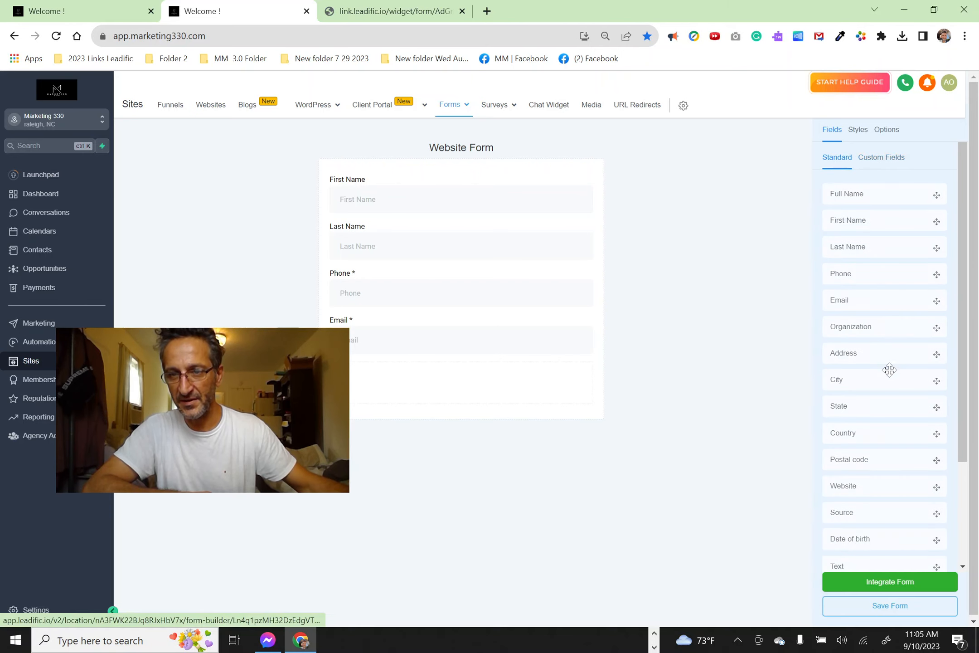
scroll(895, 367, "down", 3)
scroll(907, 379, "down", 1)
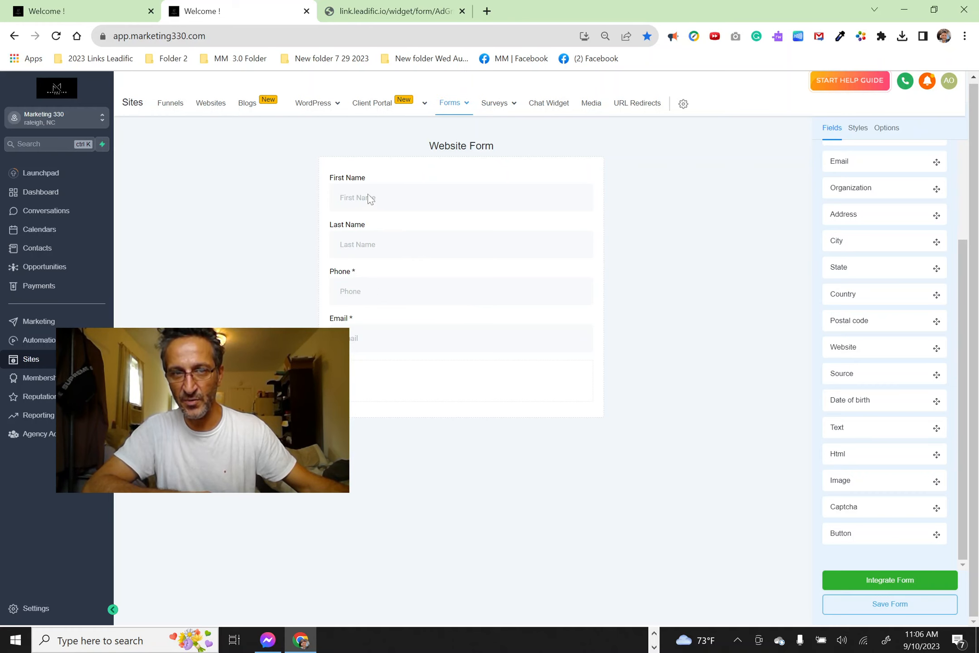
Make the First Name and Last Name fields of Website Form required.
left_click(356, 184)
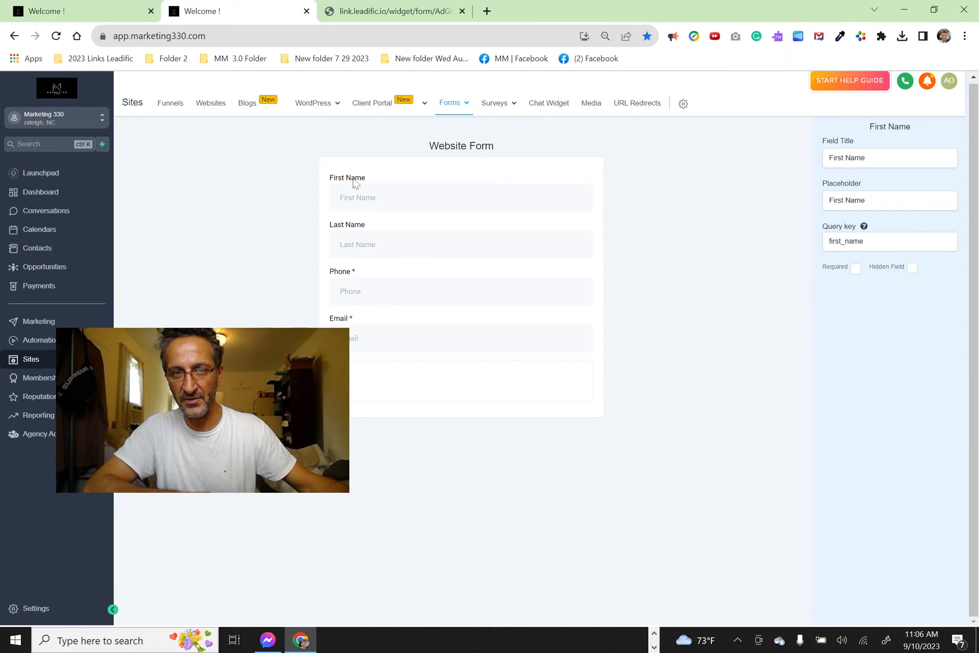
left_click(855, 268)
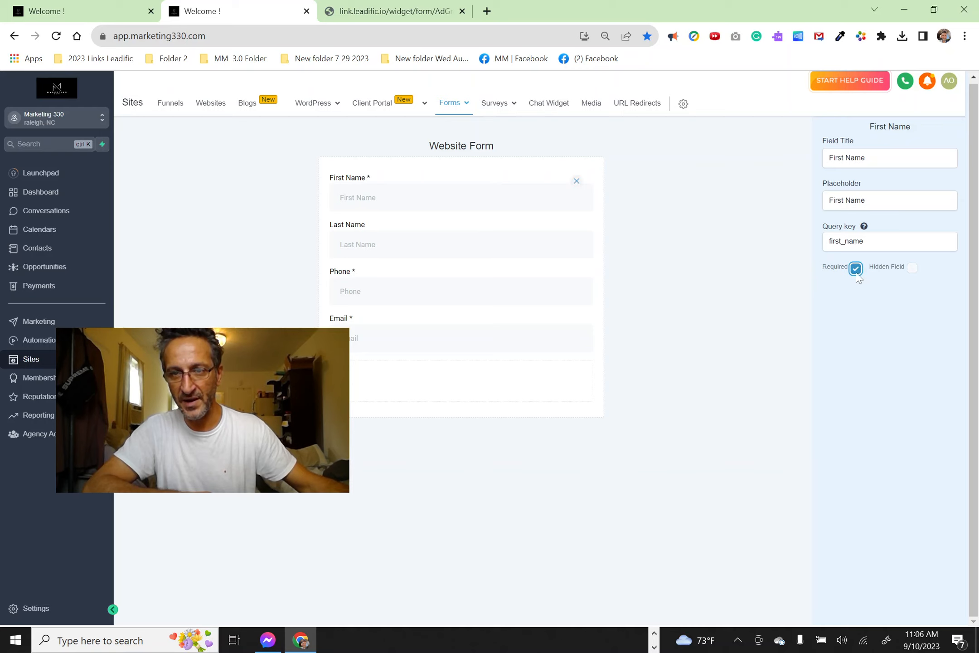
left_click(355, 232)
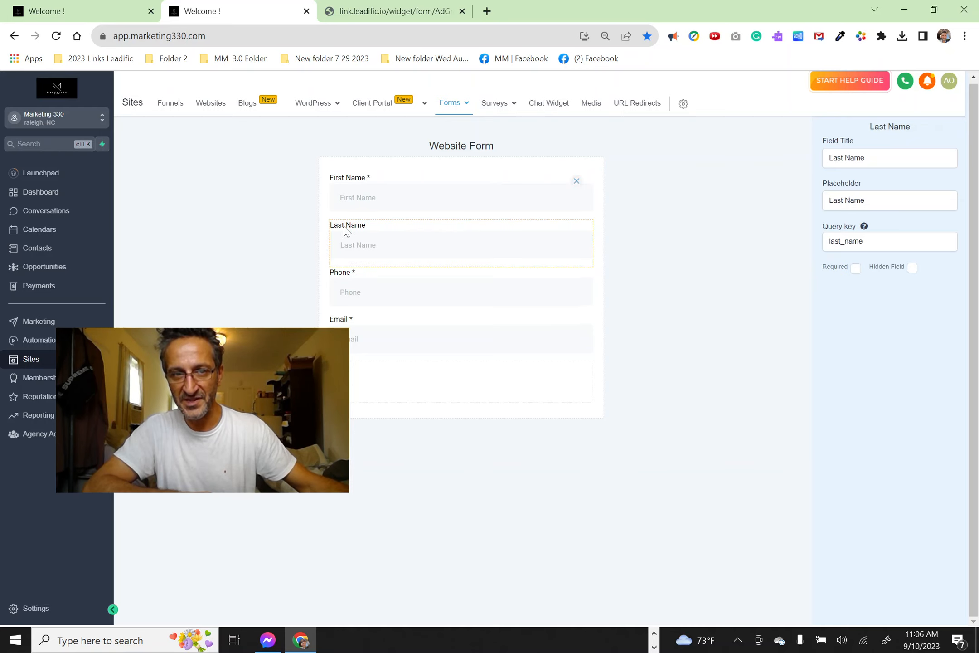
left_click(856, 268)
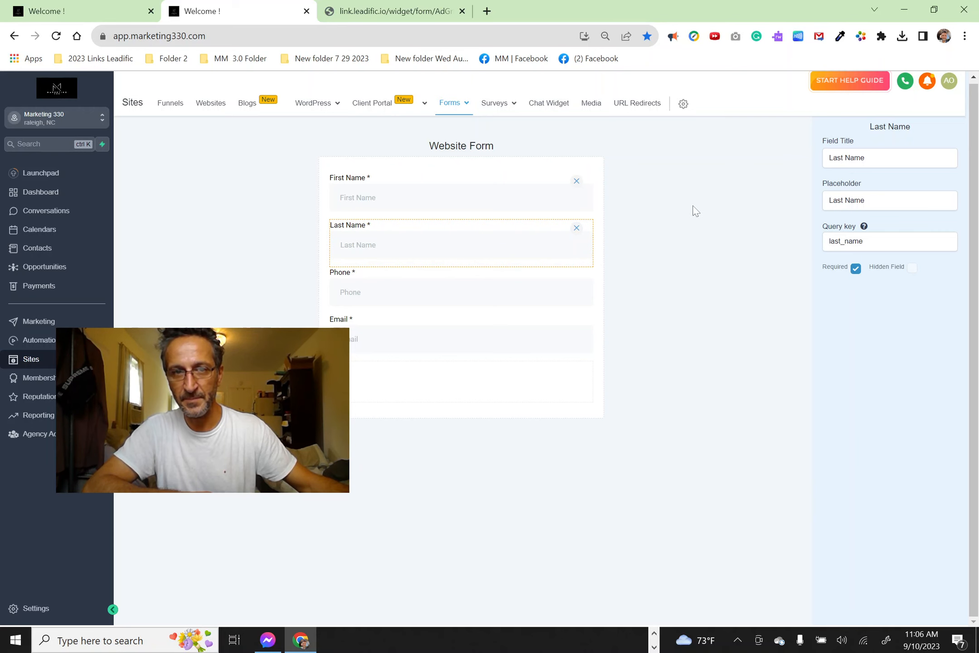
scroll(692, 212, "up", 2)
left_click(790, 282)
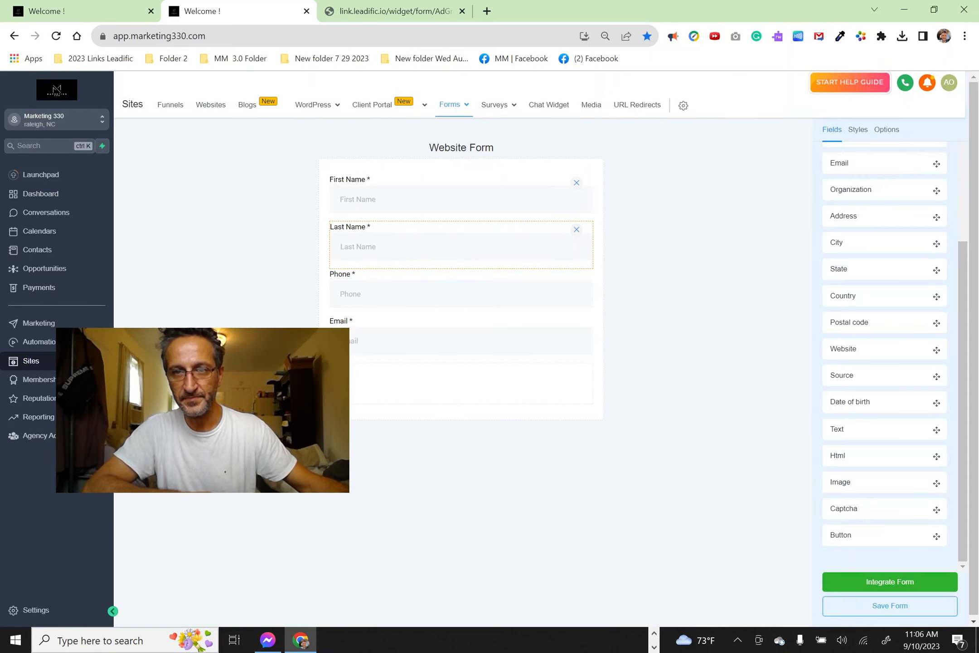
scroll(877, 430, "down", 1)
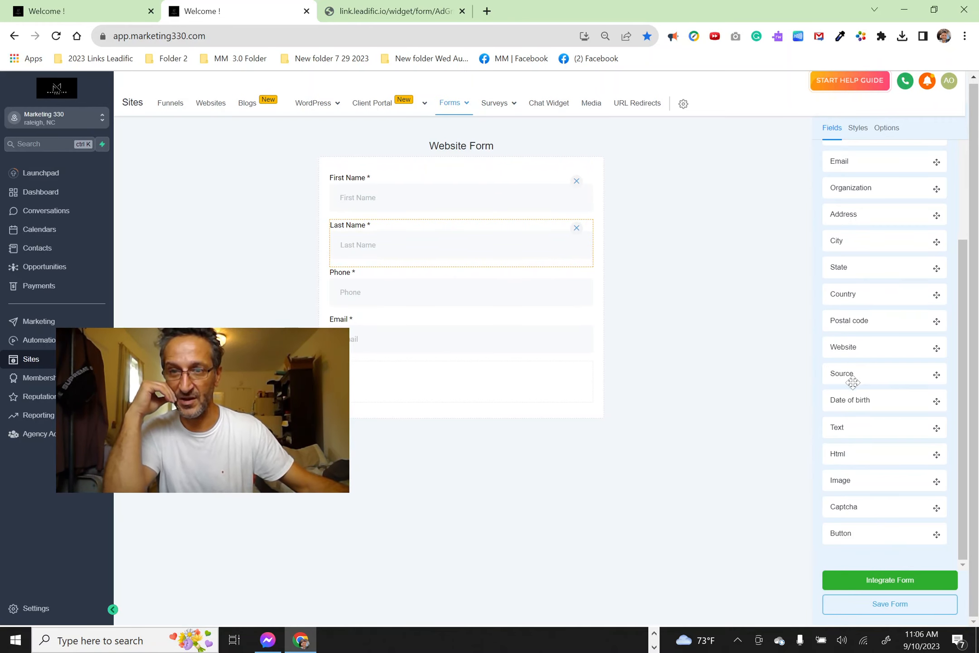
scroll(872, 380, "up", 3)
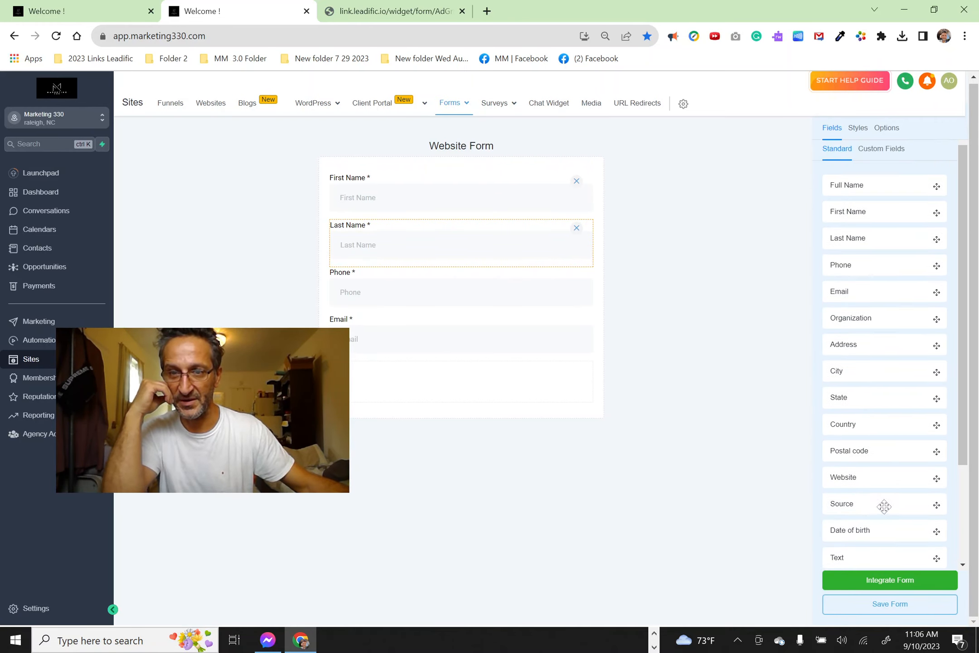
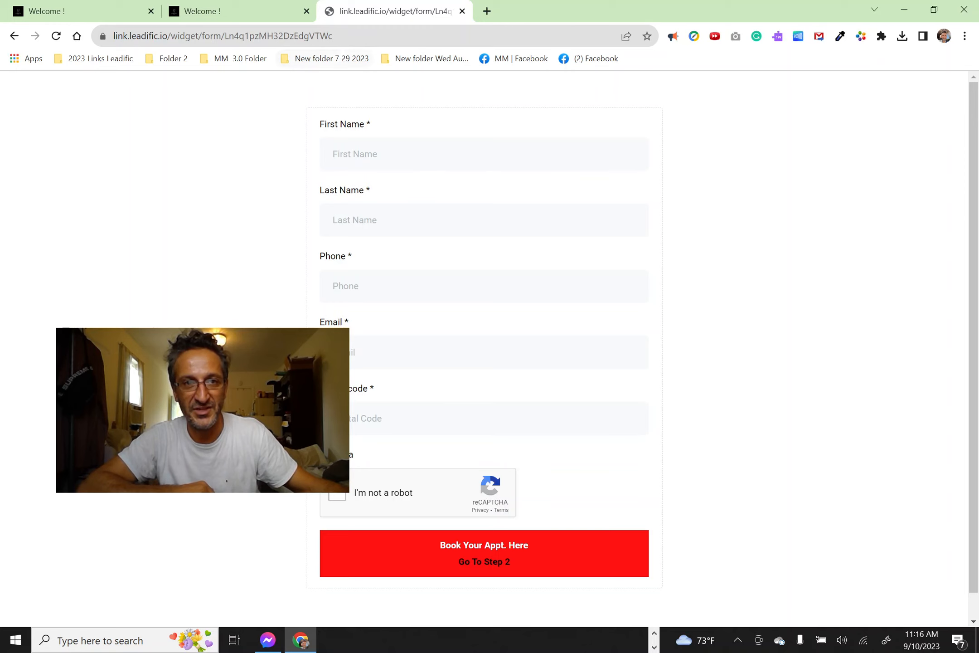
Copy the web address of the live Website Form page.
left_click(290, 37)
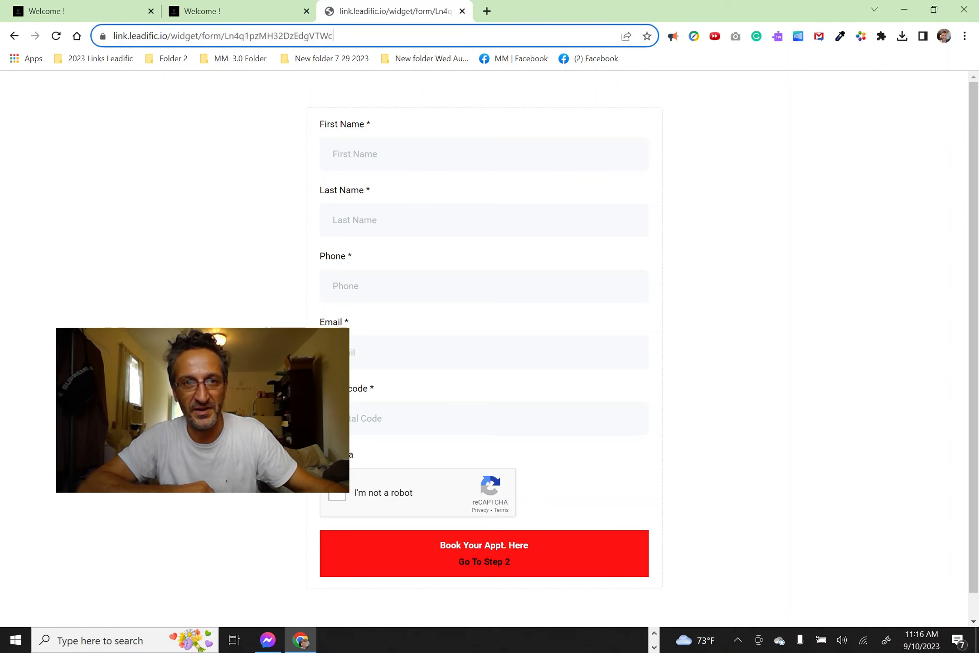
right_click(277, 39)
left_click(295, 107)
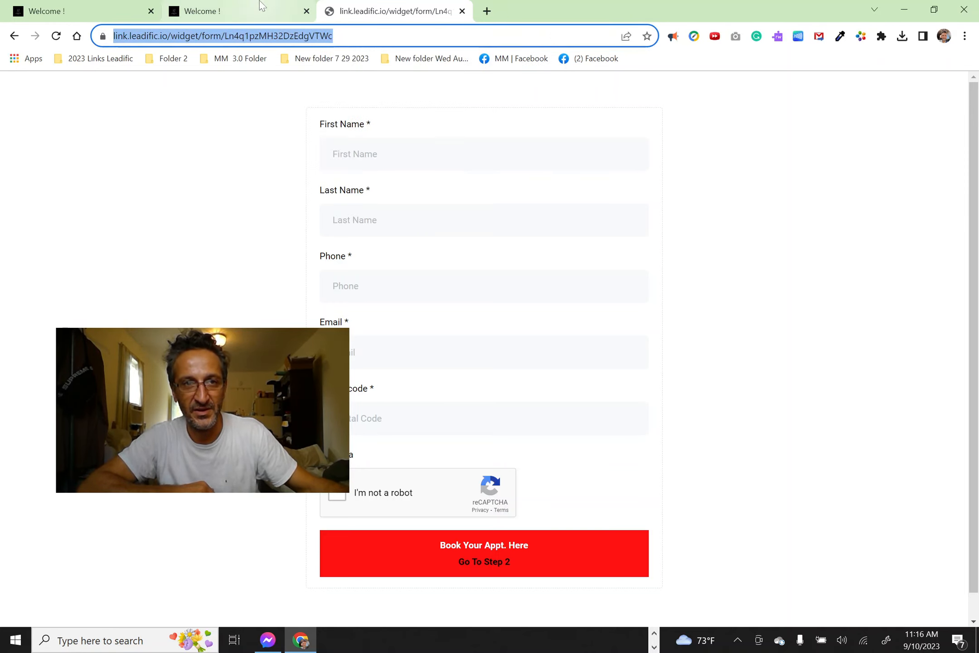
Return to the Missed Calls workflow and set the SMS Follow Up To Caller action's template to None.
left_click(261, 6)
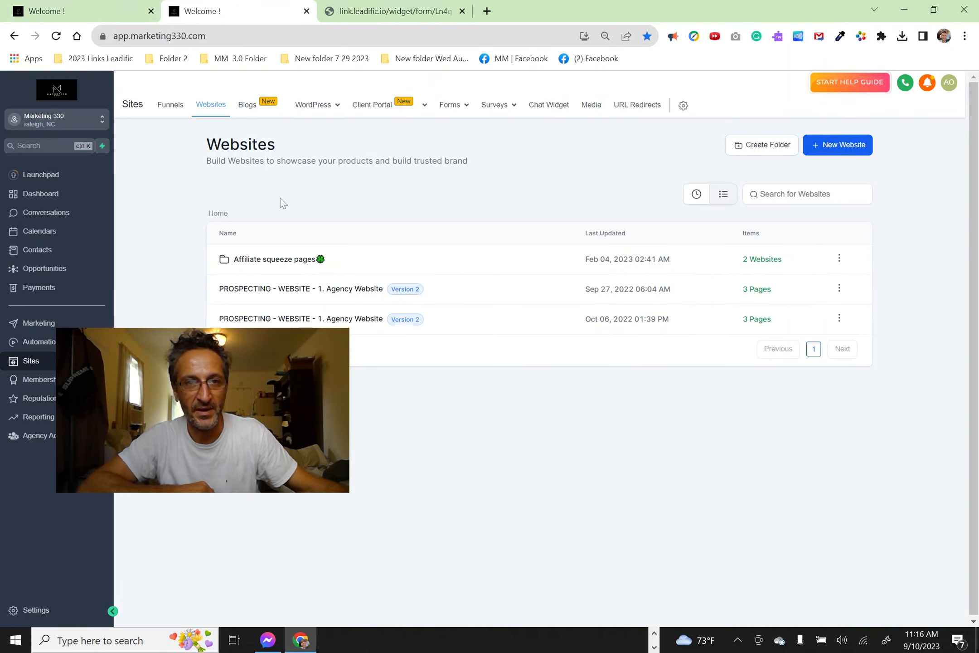
left_click(58, 7)
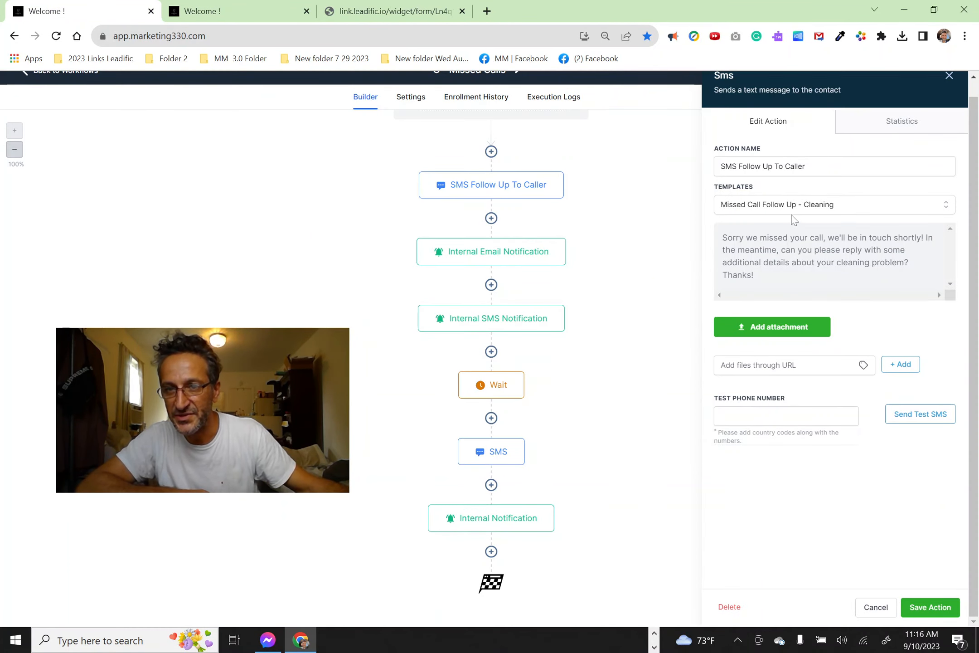
left_click(788, 210)
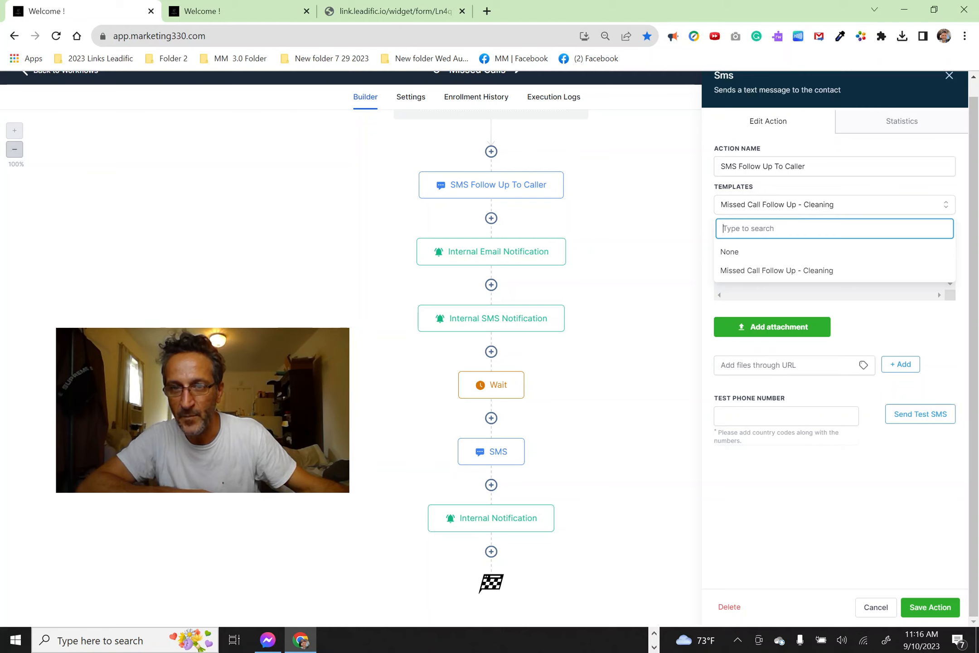
left_click(777, 211)
left_click(759, 207)
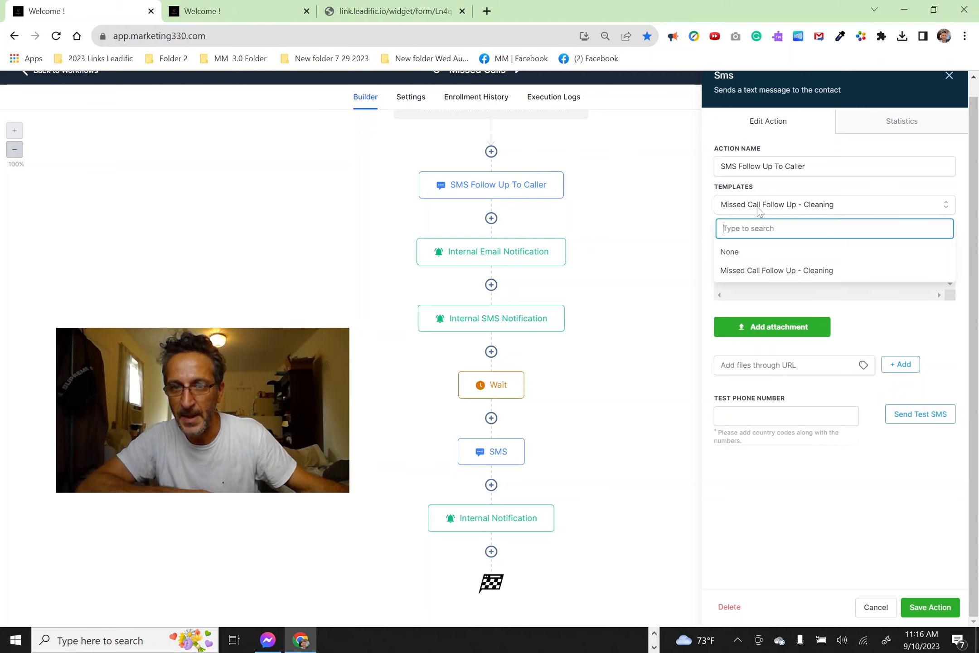
left_click(745, 254)
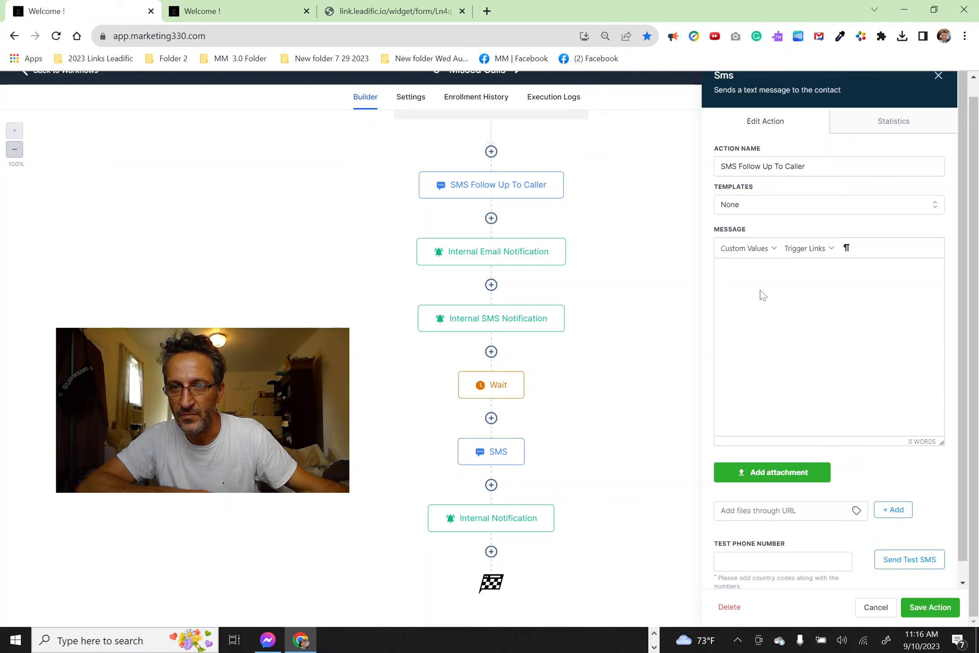
Set the SMS action's template back to Missed Call Follow Up - Cleaning and copy its message text.
left_click(742, 212)
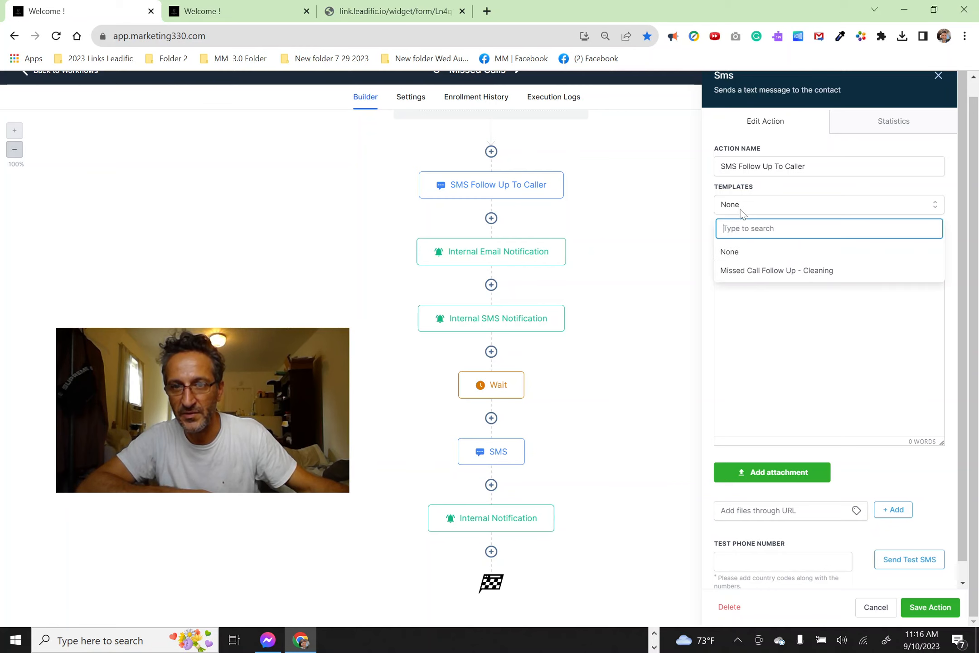
left_click(754, 271)
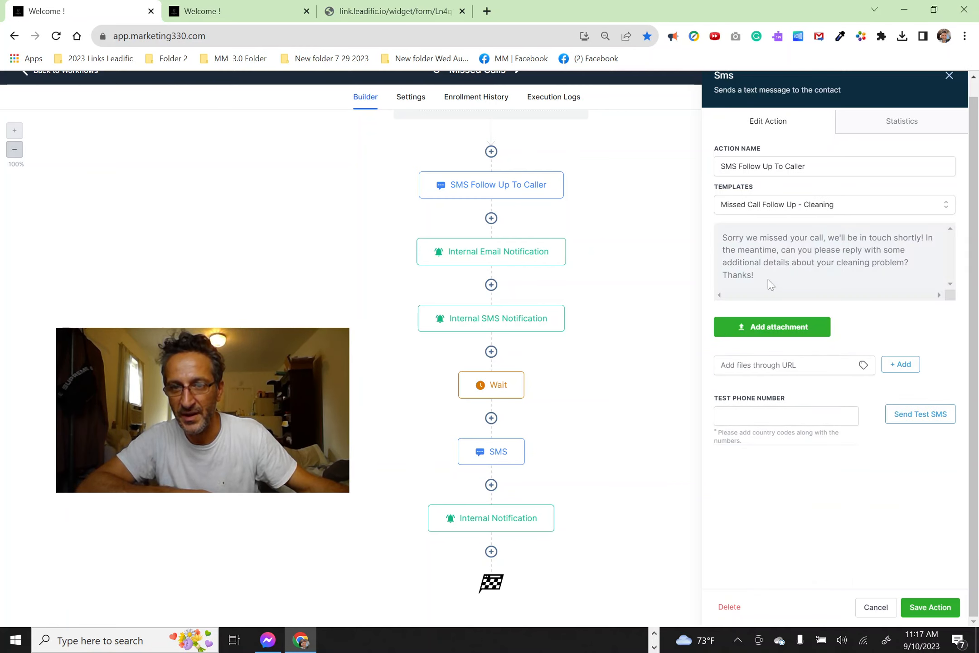
left_click_drag(767, 279, 715, 246)
right_click(770, 259)
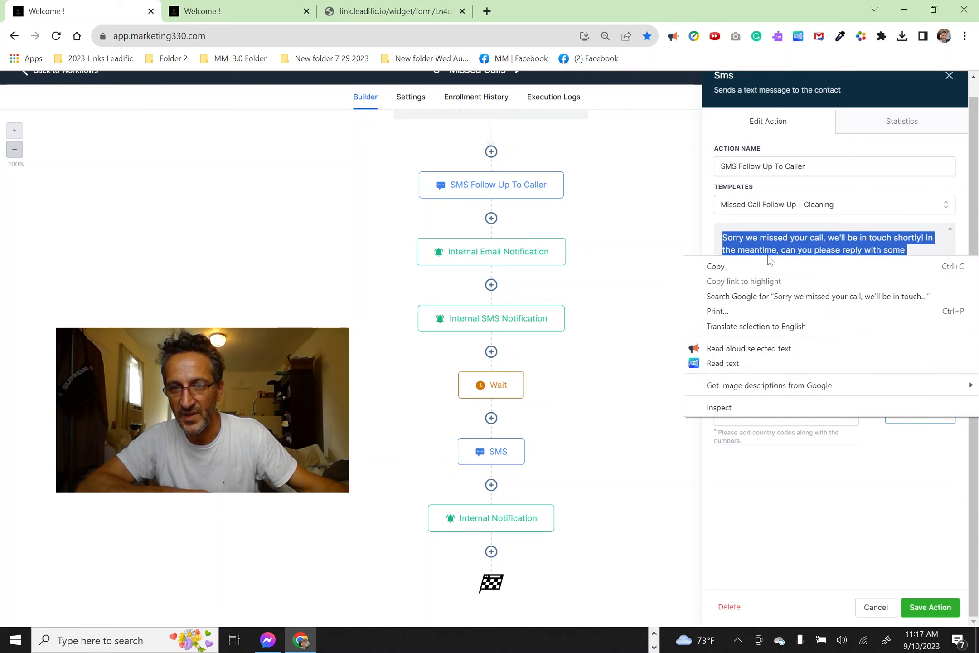
left_click(770, 266)
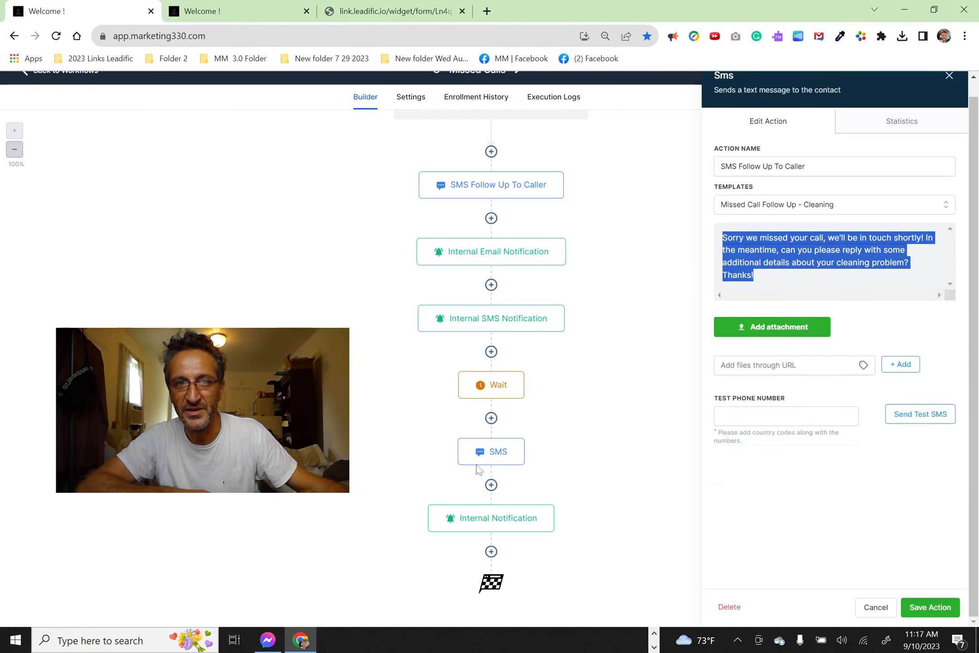
Switch to the Notepad note and insert blank lines above the form link.
left_click(233, 639)
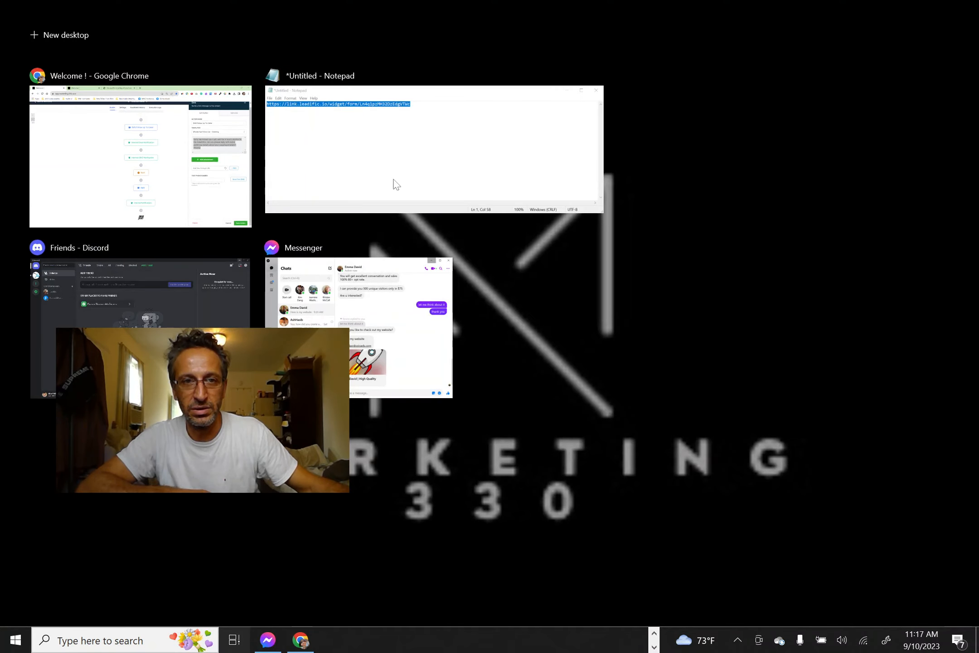
left_click(394, 183)
left_click(395, 184)
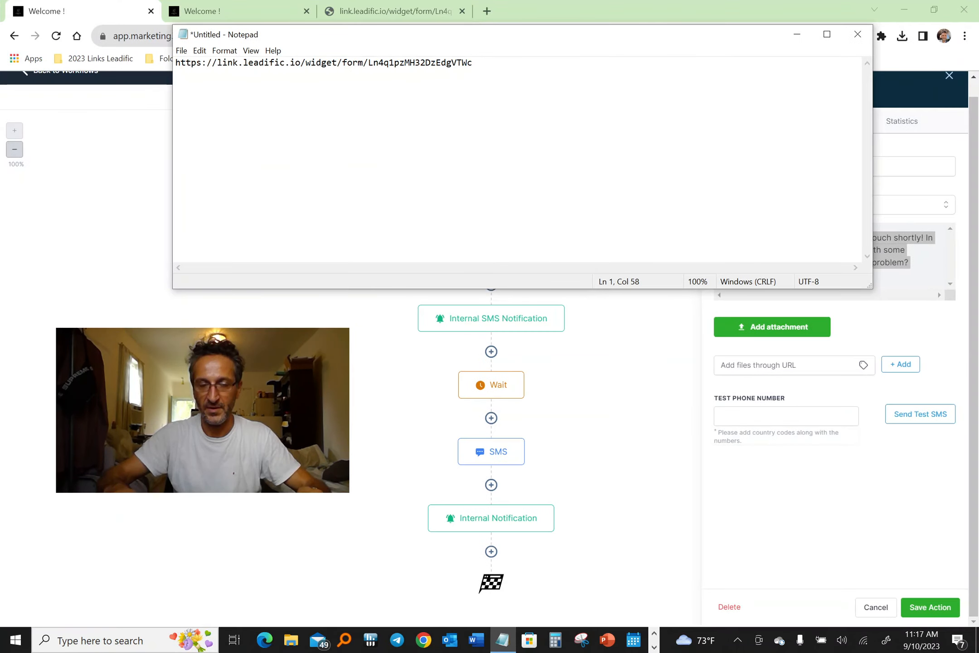
key("Return")
key("Return")
key("Return")
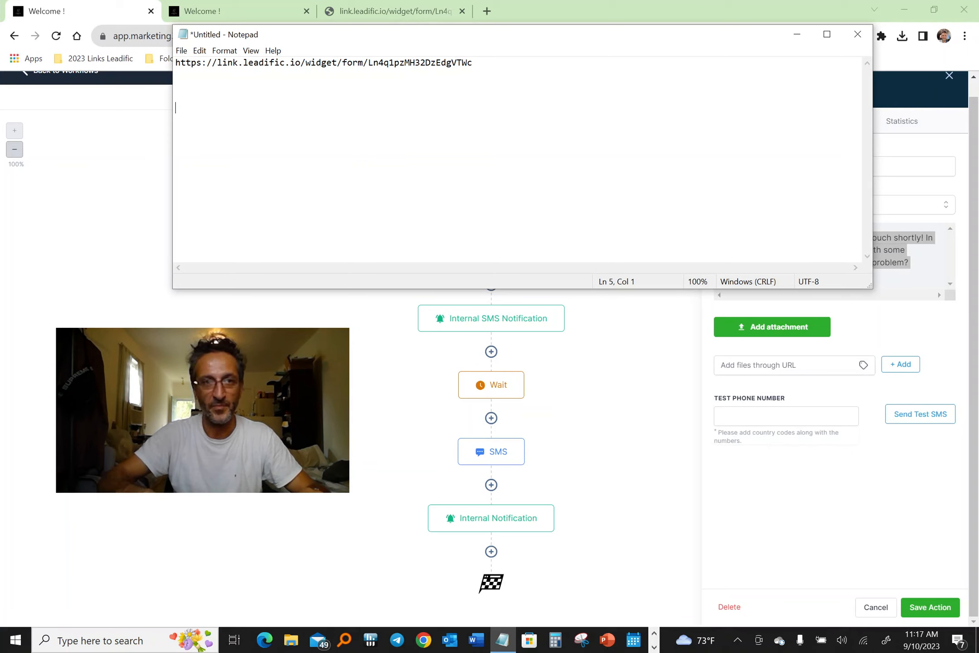
key("Return")
key("Return")
key("Return")
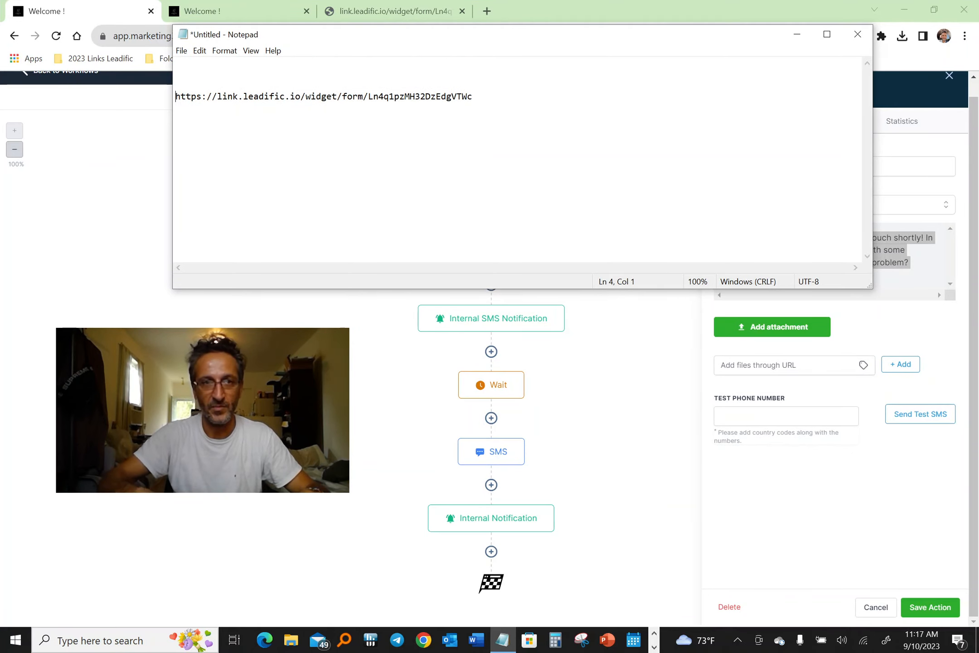
key("Up")
key("Up")
key("Up")
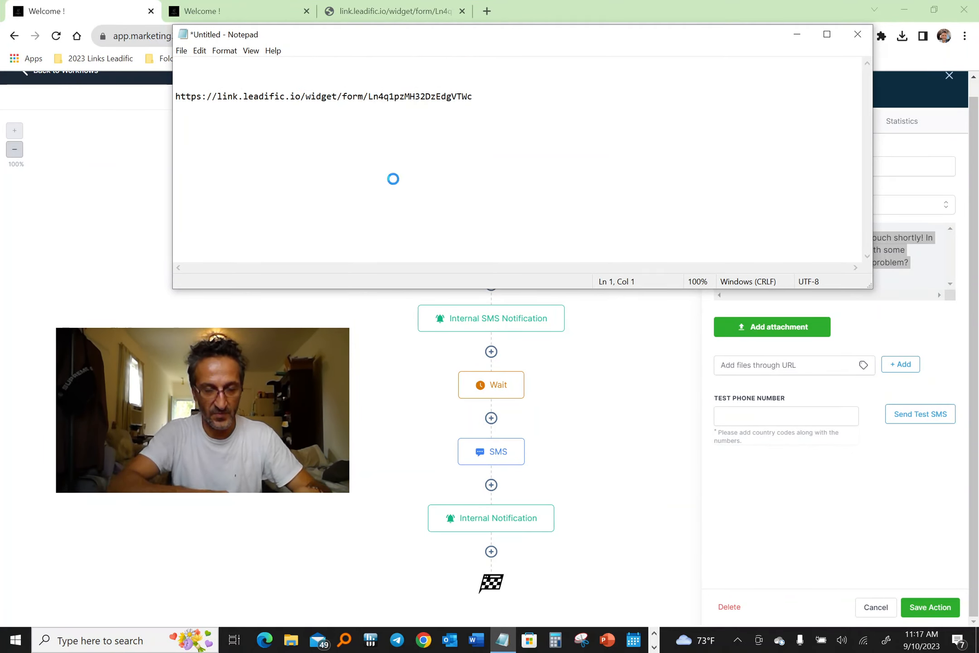
Paste the copied message above the form link and start a new paragraph after "In the meantime,".
key("ctrl+v")
key("Return")
key("Return")
key("Return")
key("Return")
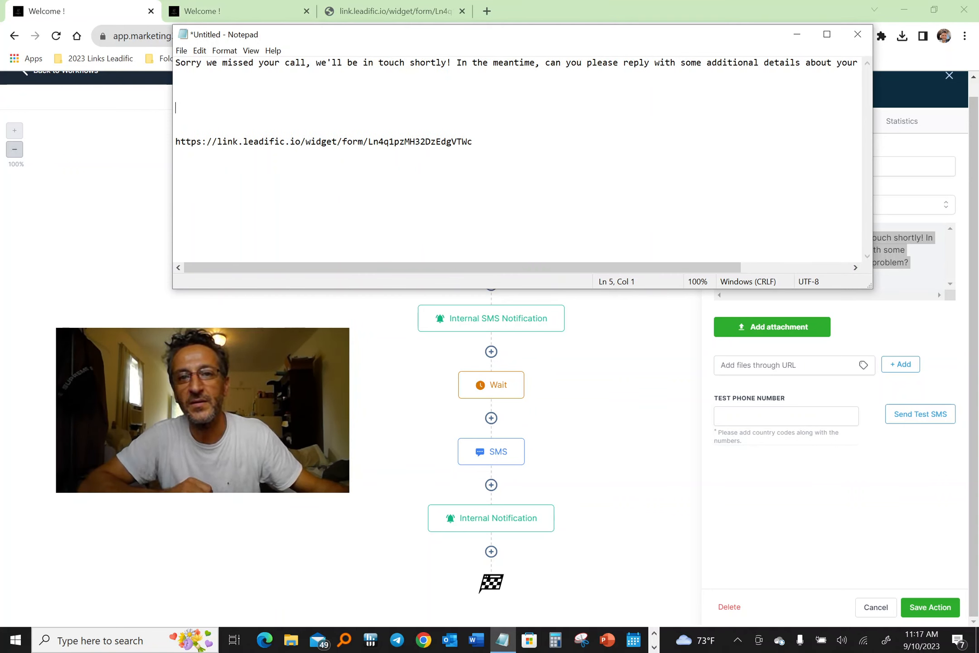
key("Return")
key("Return")
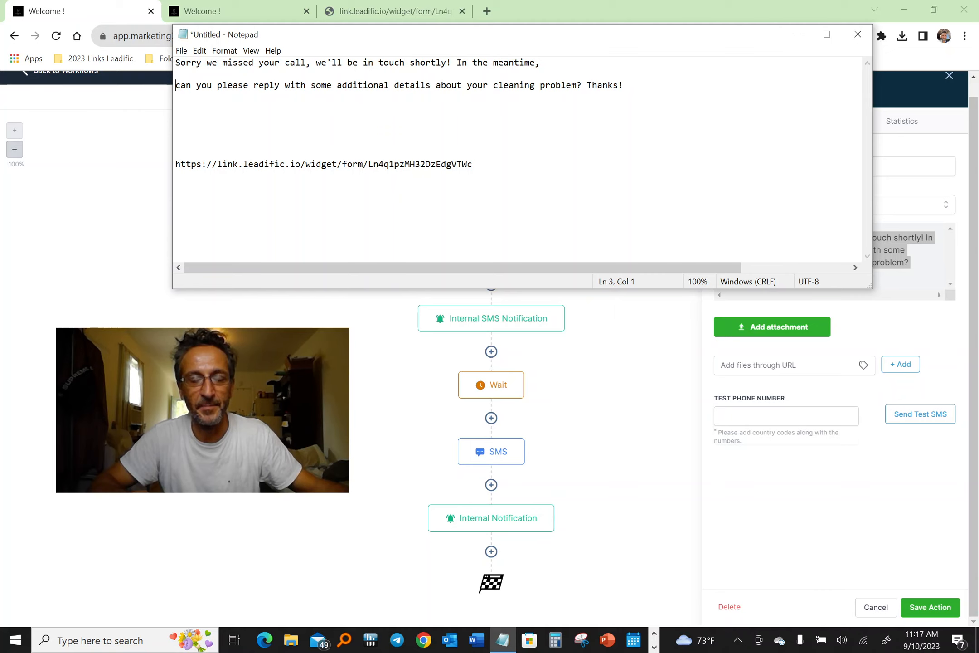
Add the line "Fill Out This Form Now" between the message and the form link.
left_click(176, 131)
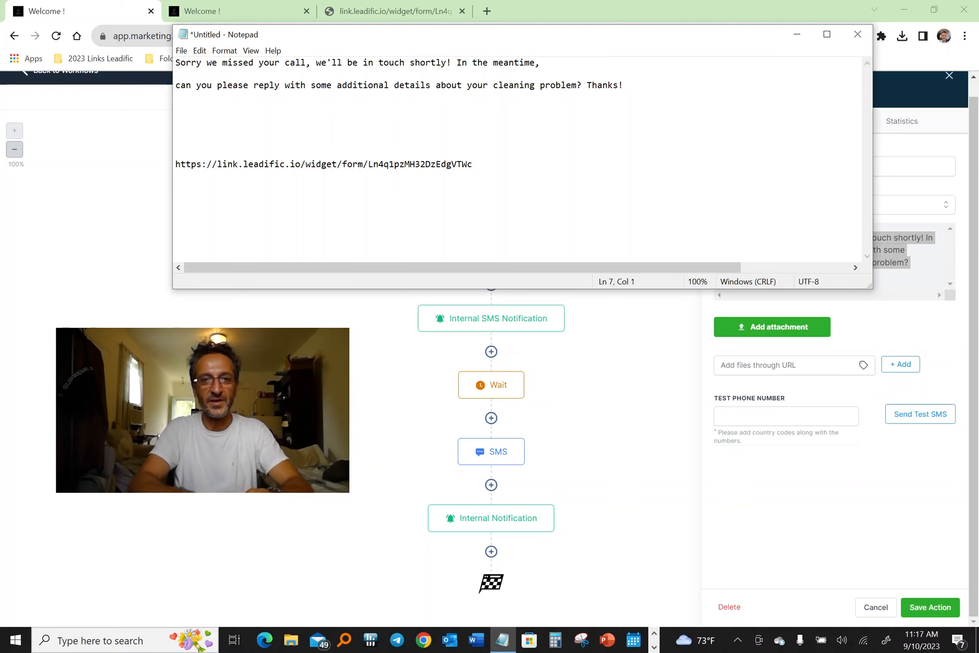
type("fill")
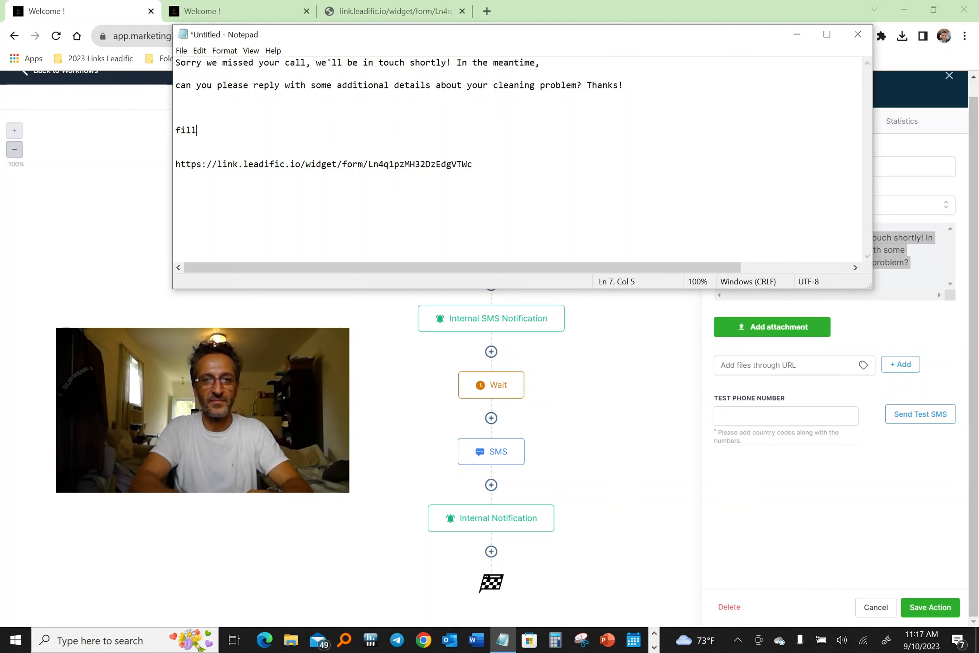
key("BackSpace")
key("BackSpace")
key("BackSpace")
key("BackSpace")
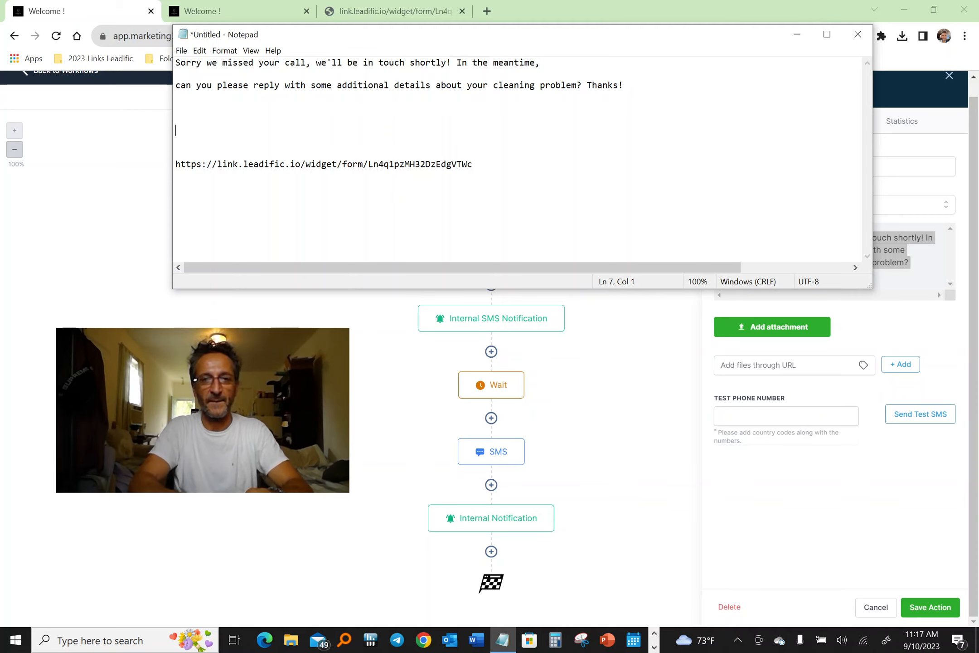
type("Fill")
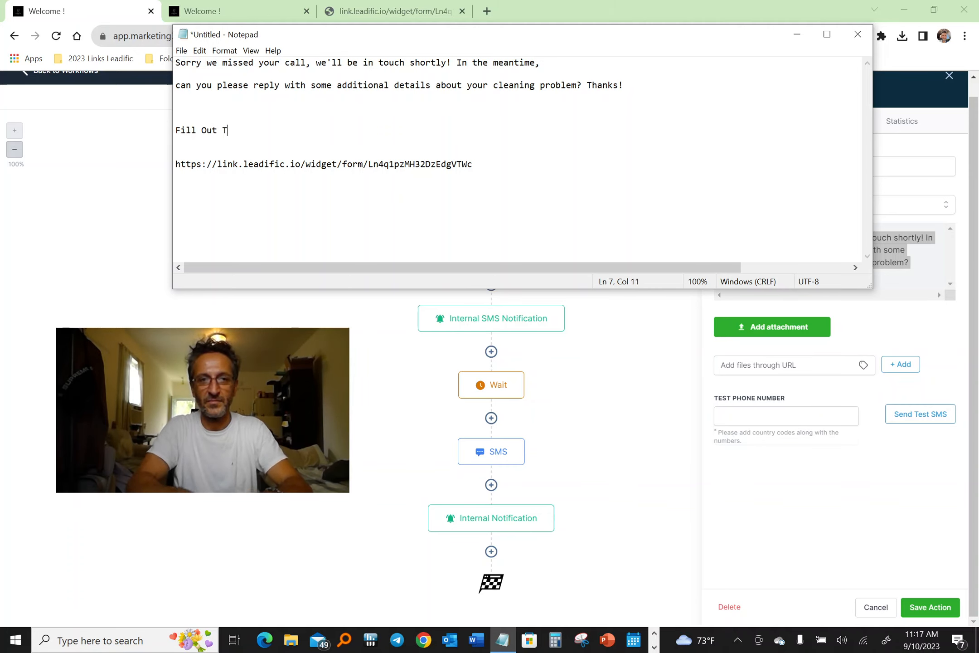
type("Out This F")
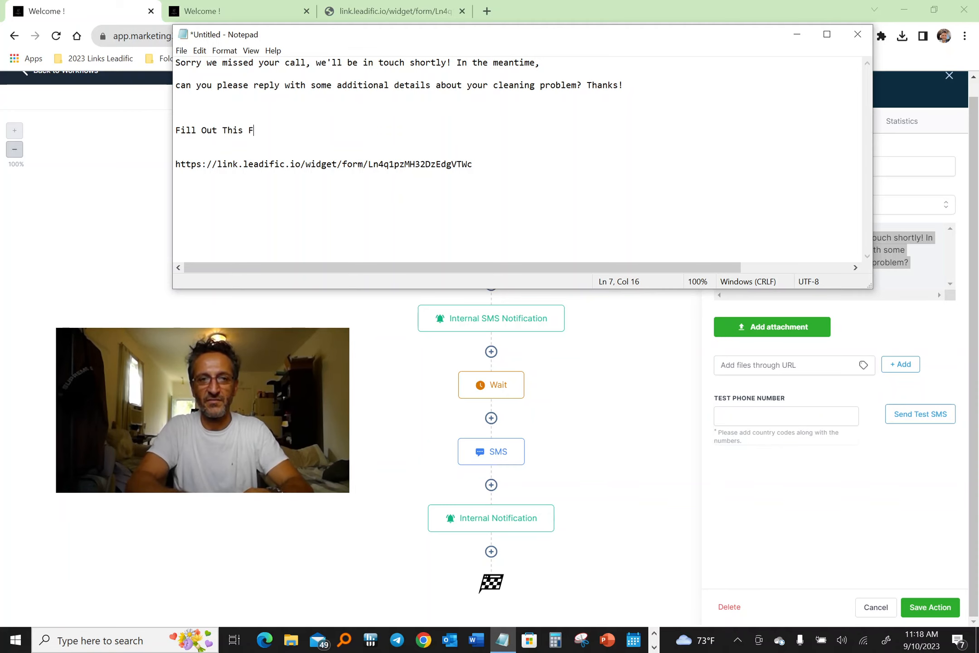
type("orm ")
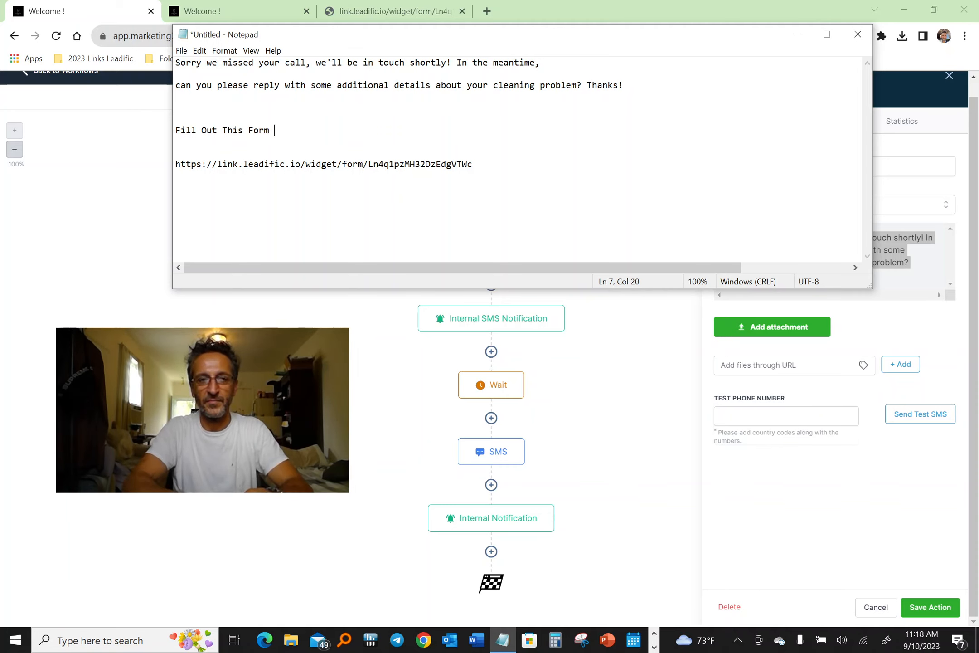
type("Now")
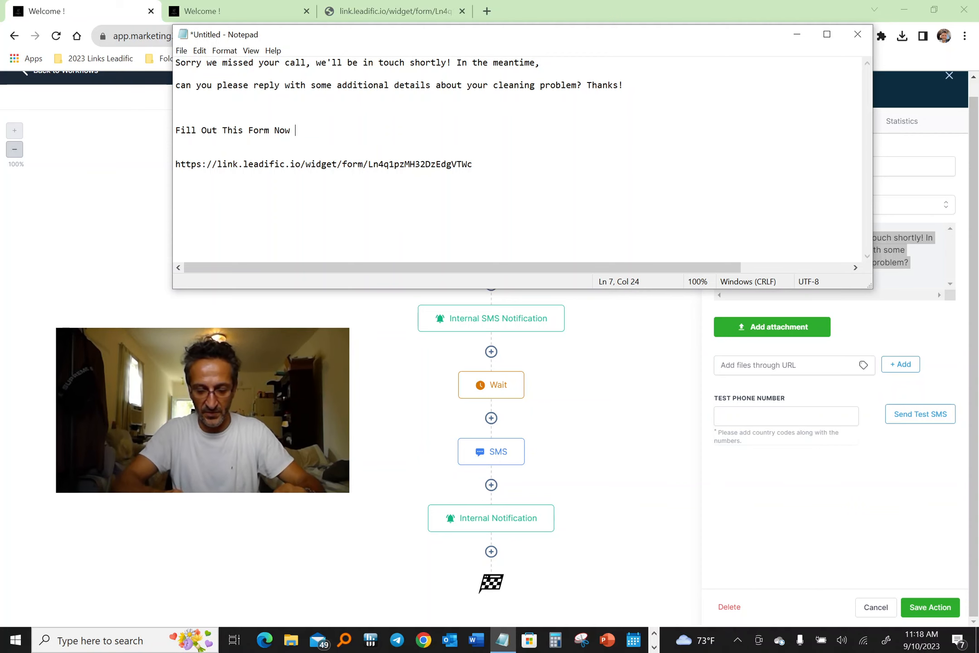
Insert a pointing-hand emoji after "Fill Out This Form Now" and bring the form link onto the same line.
key("super+period")
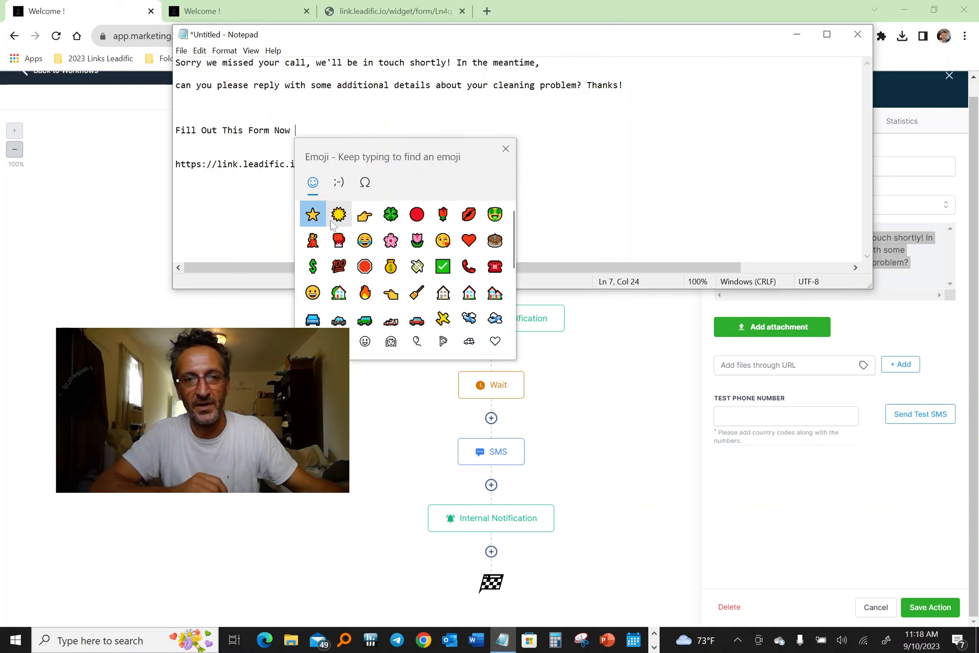
left_click(364, 215)
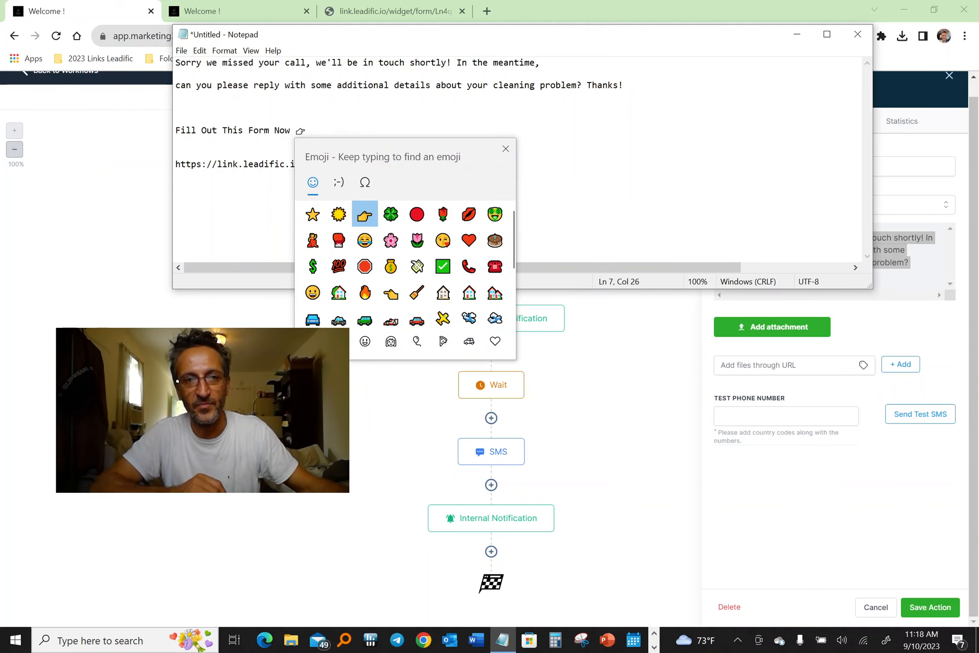
key("Escape")
key("Delete")
key("Delete")
key("Delete")
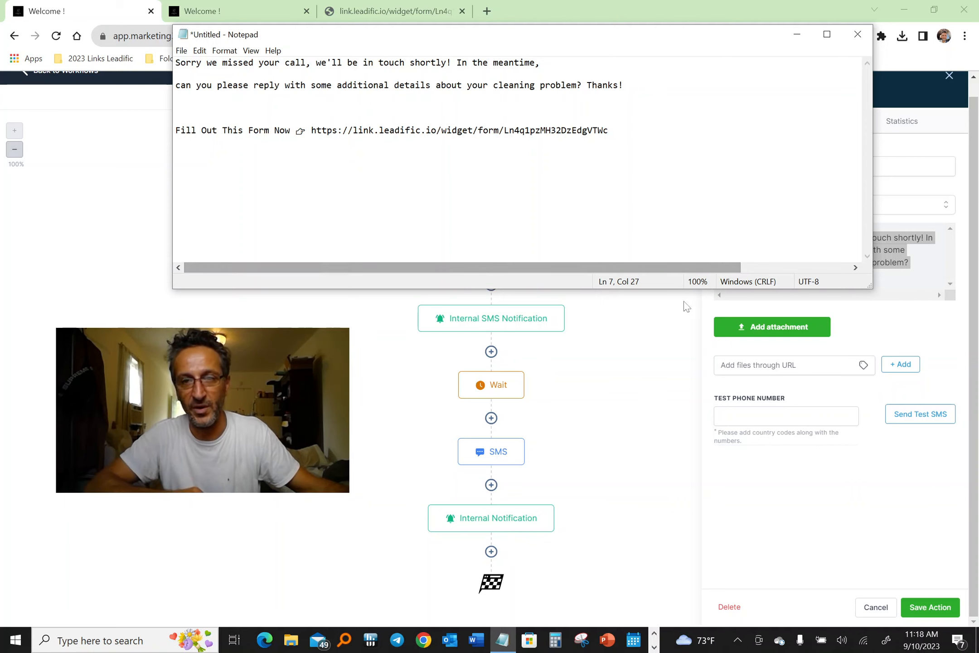
Set the SMS Follow Up To Caller template to None, use the whole Notepad text as its message, and save the action.
key("ctrl+a")
key("ctrl+c")
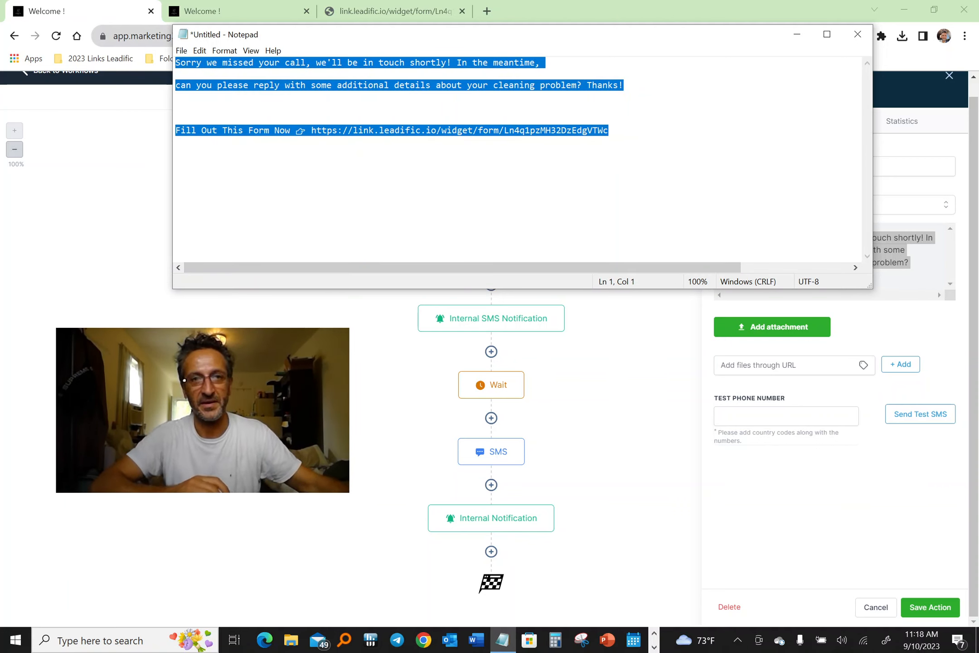
left_click(497, 5)
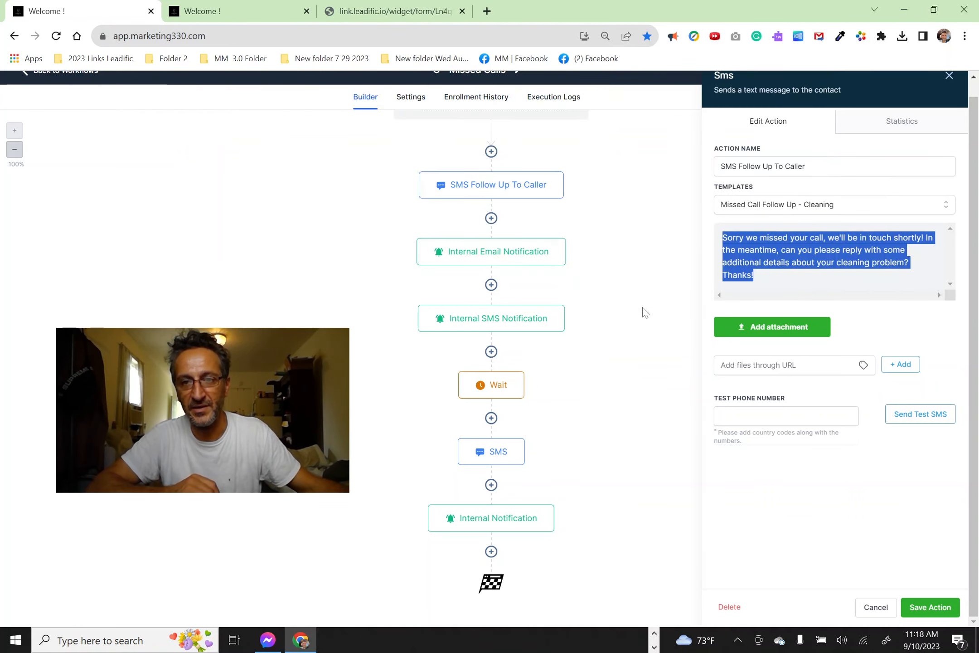
left_click(743, 206)
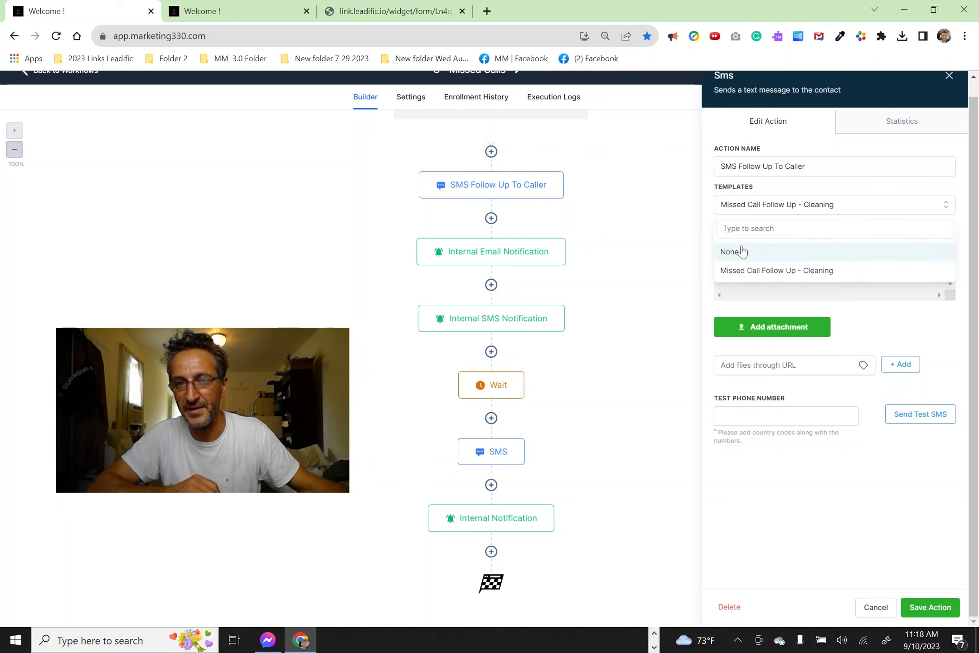
left_click(740, 251)
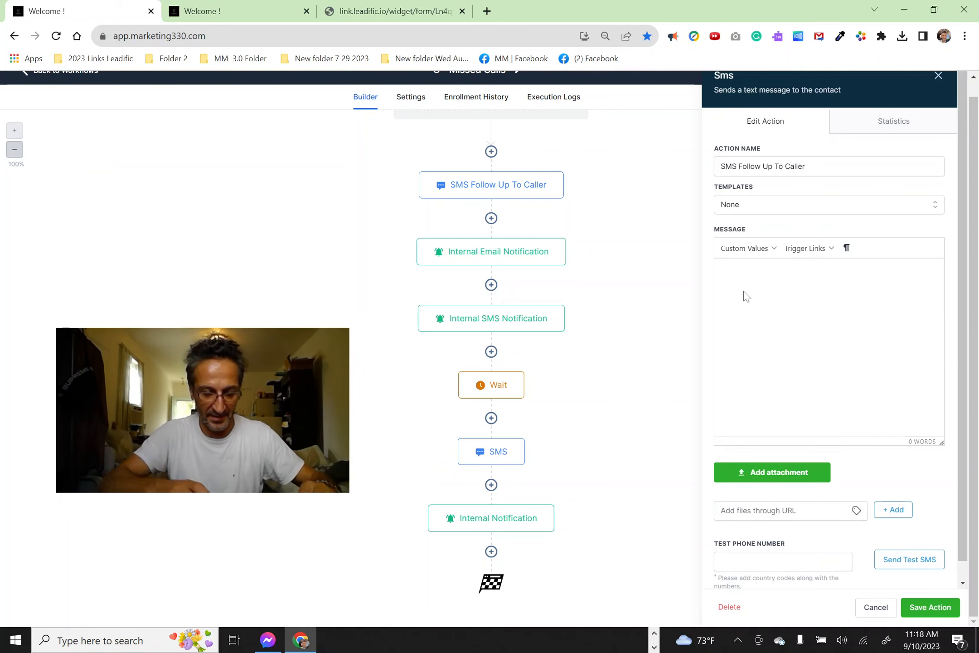
key("ctrl+v")
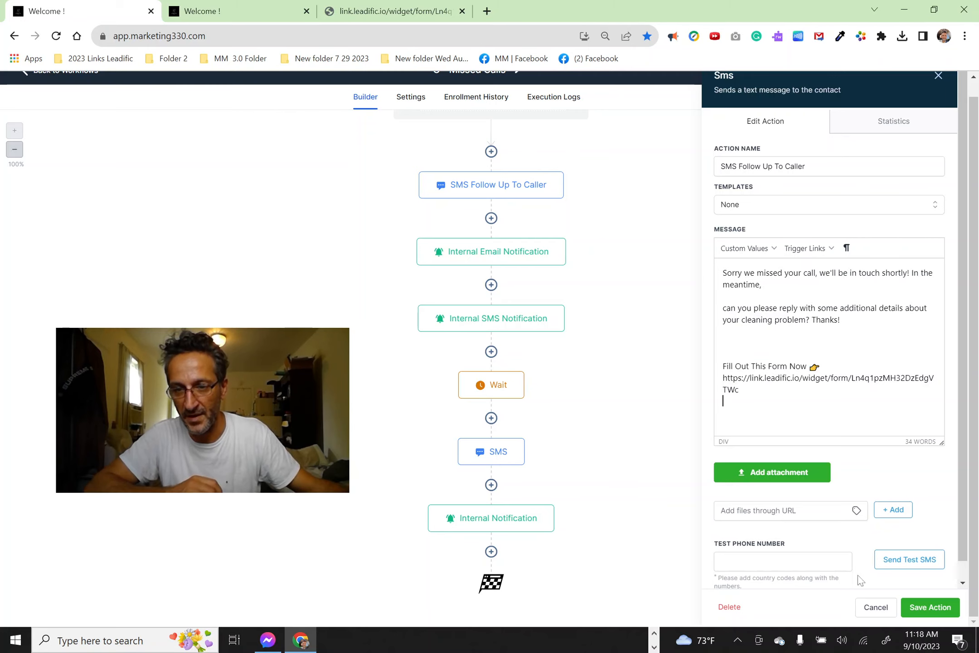
left_click(923, 617)
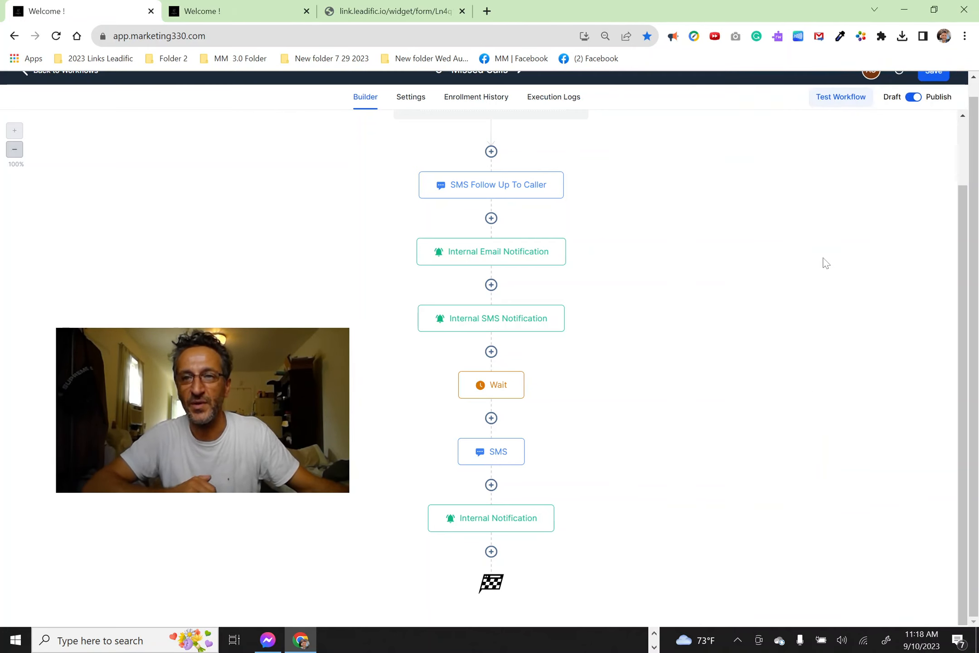
Save the C - Missed Calls workflow.
scroll(829, 326, "up", 2)
scroll(640, 154, "up", 1)
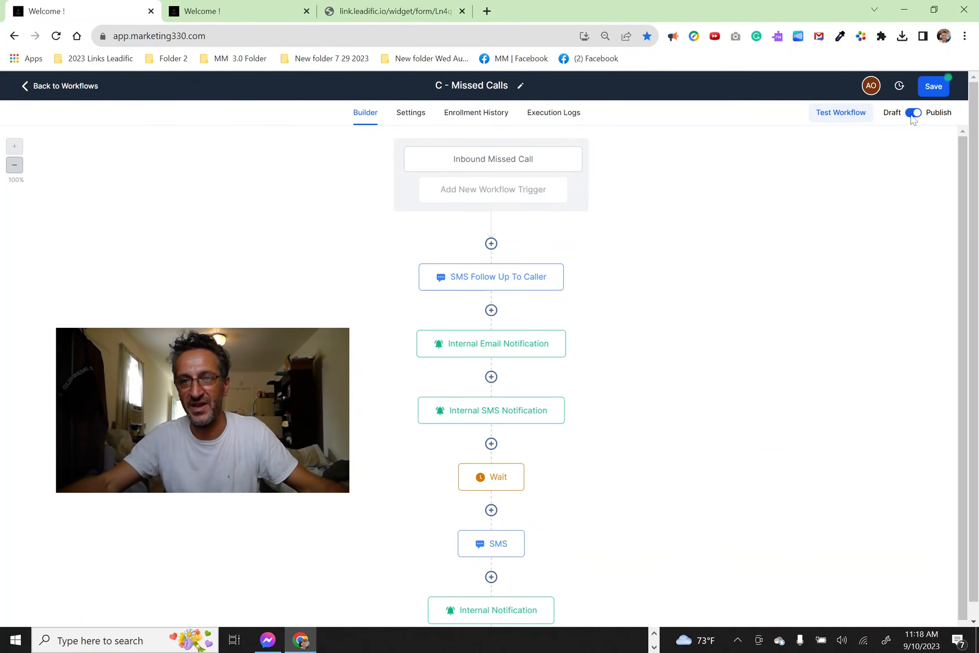
left_click(934, 87)
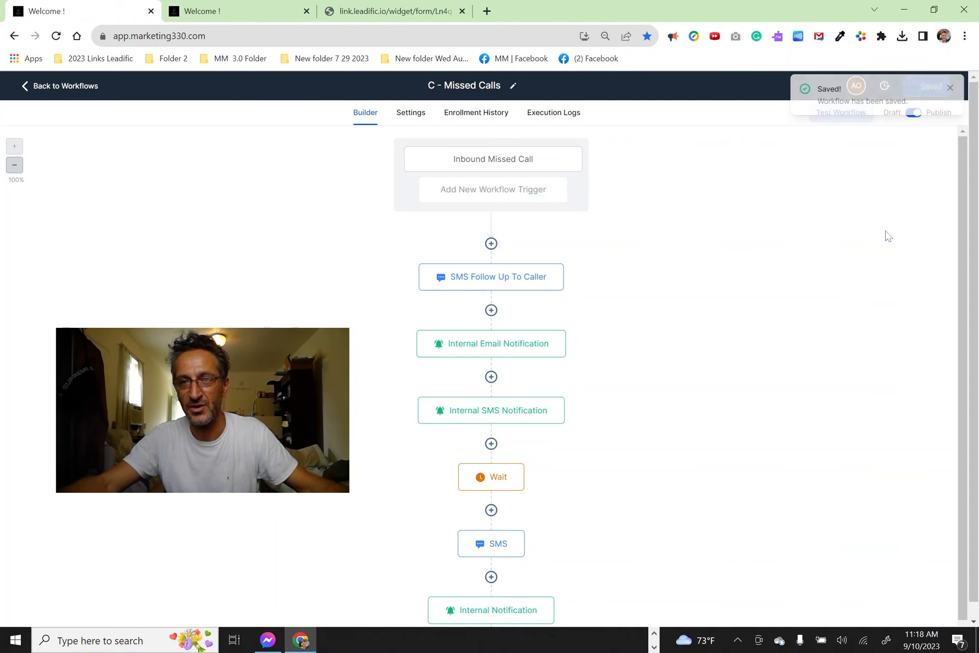
Leave the workflow and open the pages of the Asheville Cleaning 5 website under Sites.
left_click(43, 86)
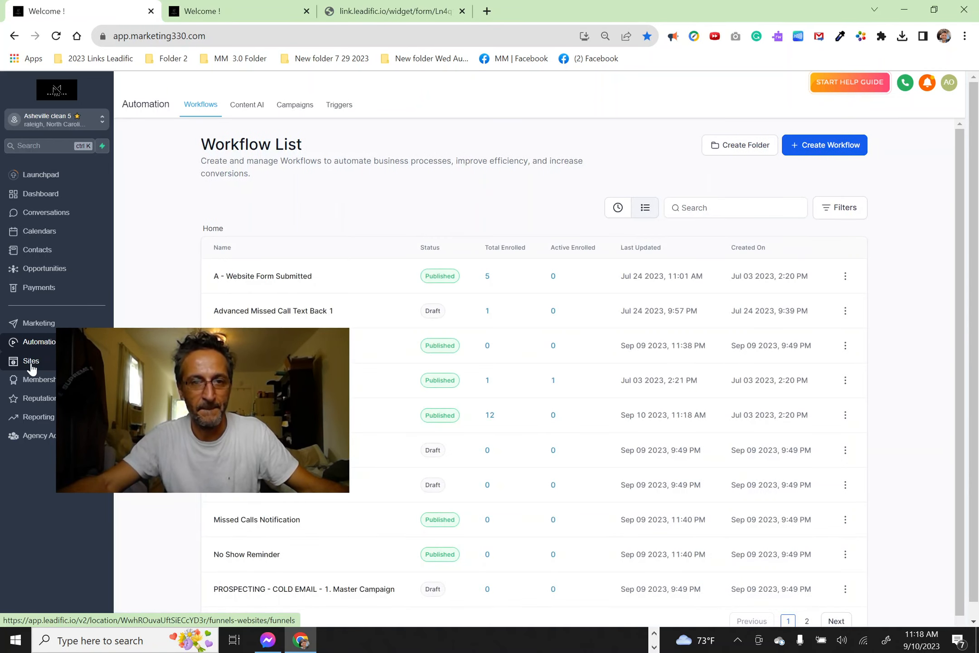
left_click(31, 363)
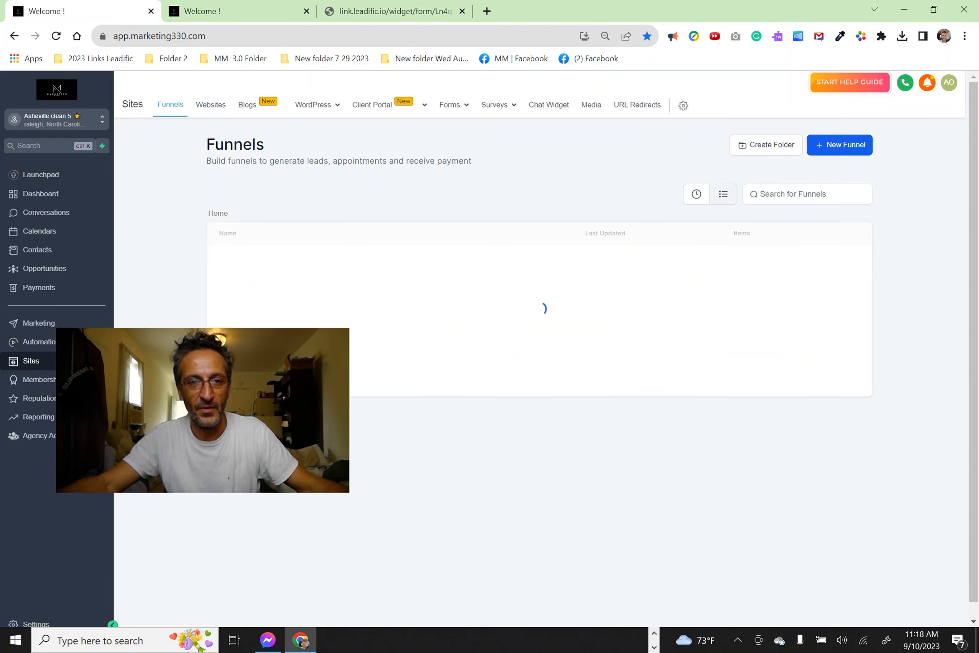
left_click(52, 347)
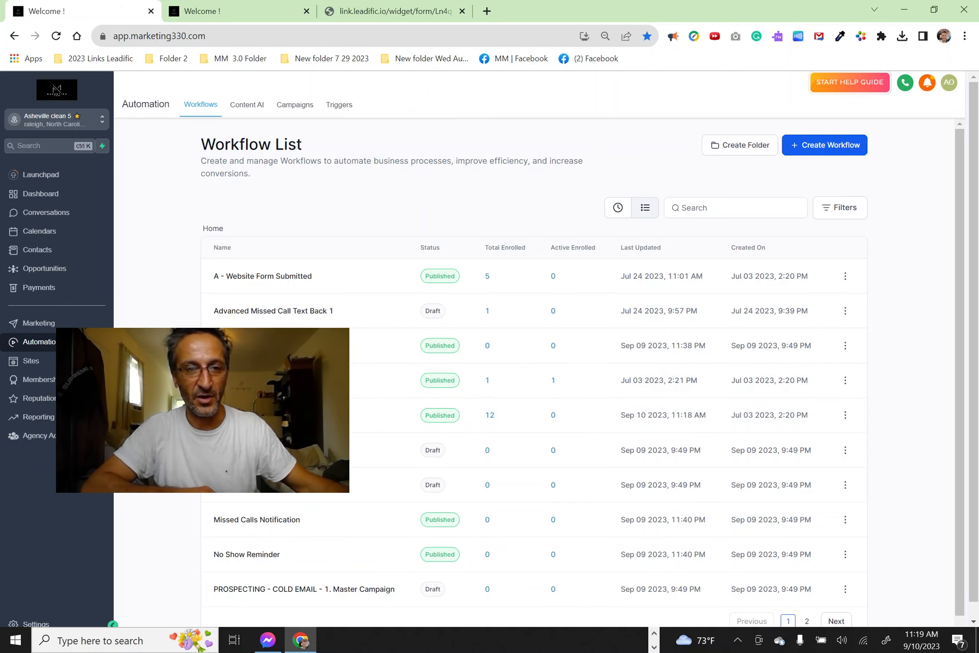
left_click(30, 363)
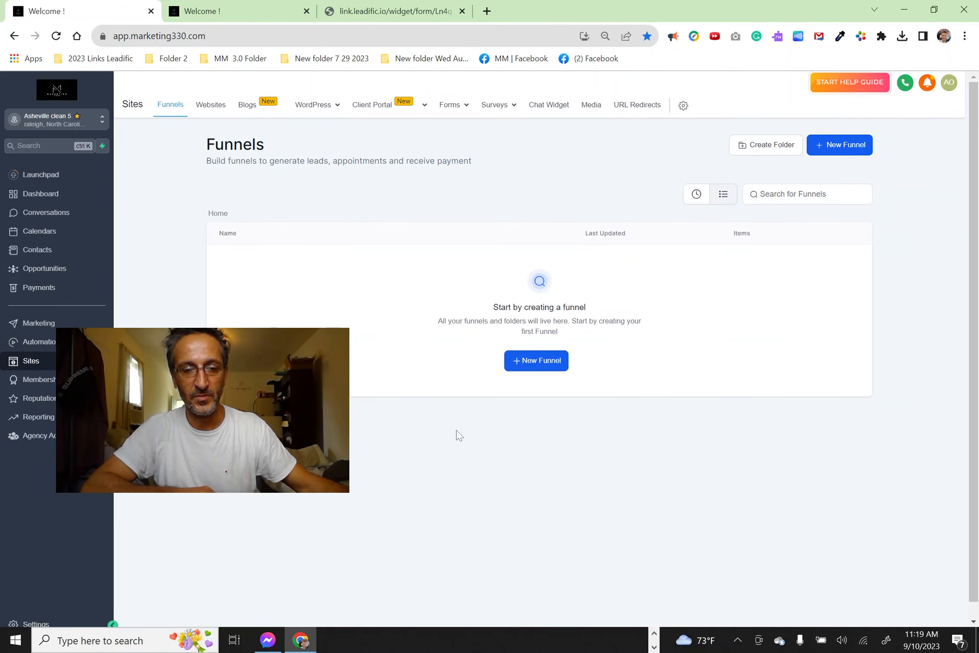
left_click(209, 105)
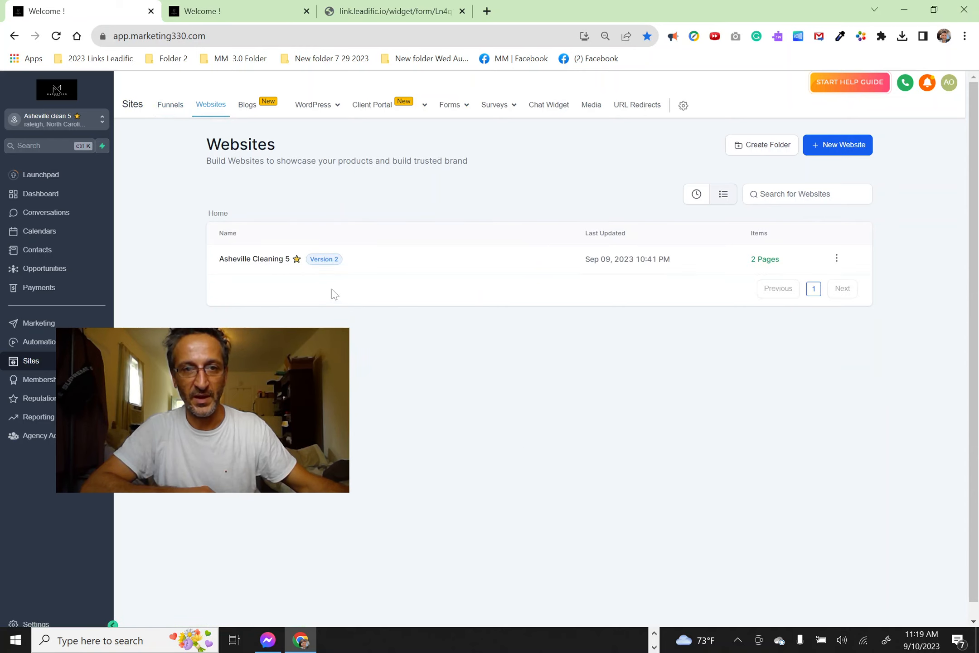
left_click(252, 262)
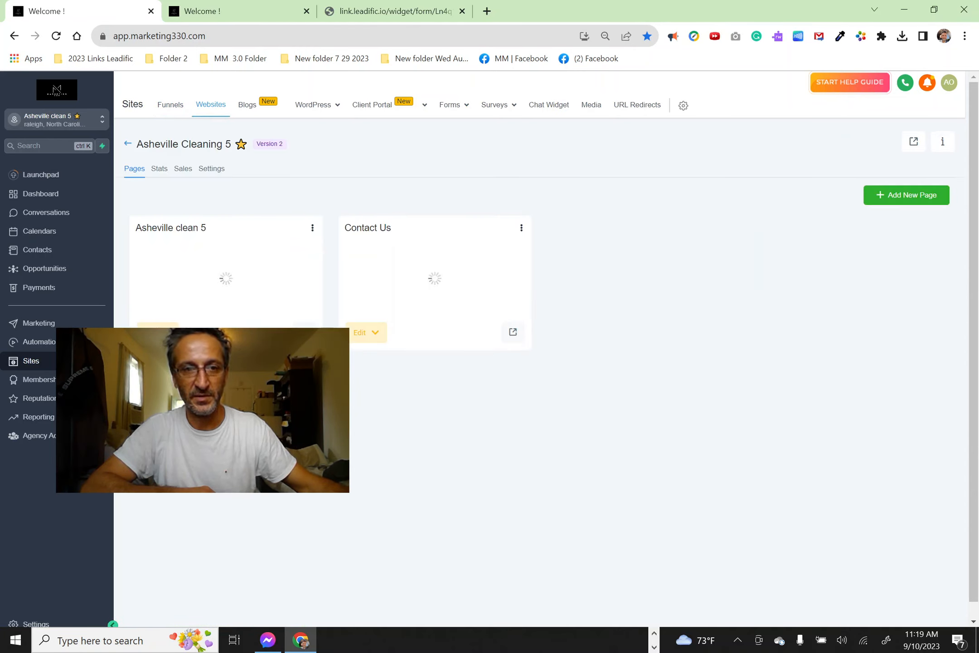
Open the live Asheville clean 5 page and look over its header, booking calendar and About Us section.
left_click(304, 333)
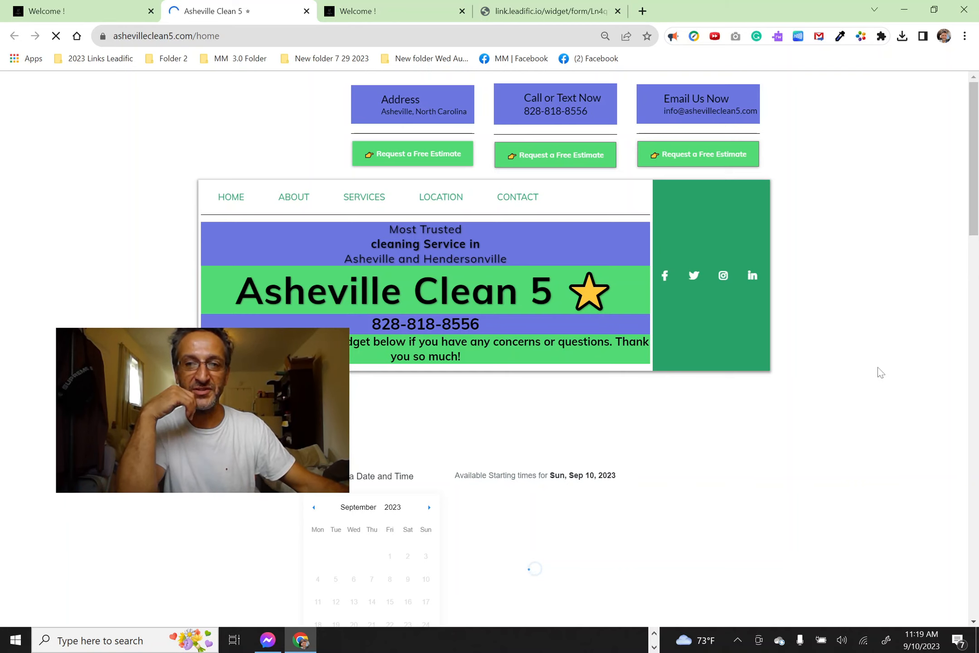
scroll(876, 371, "down", 5)
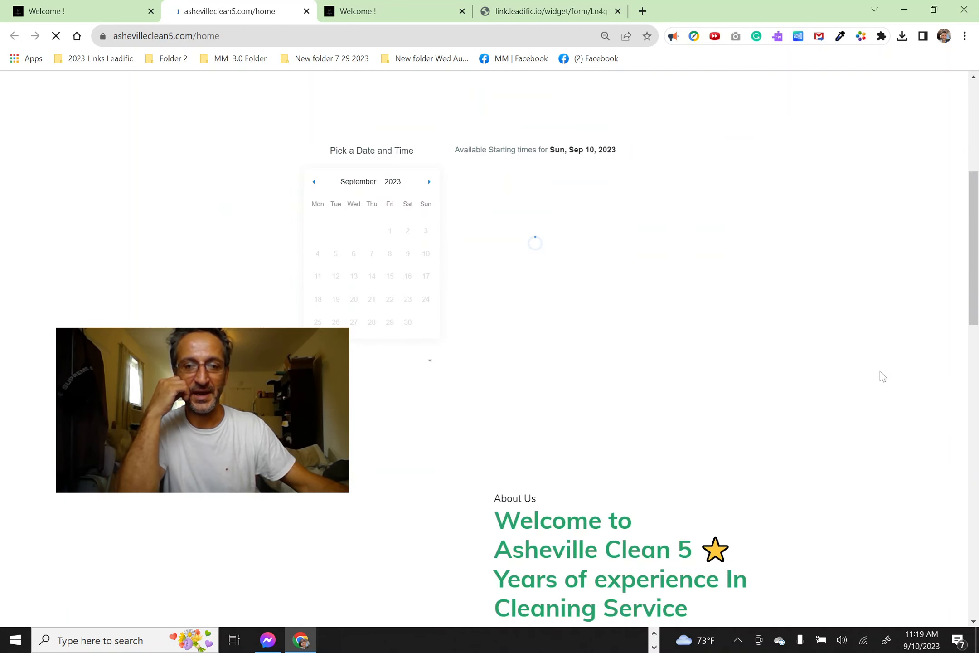
scroll(882, 383, "down", 1)
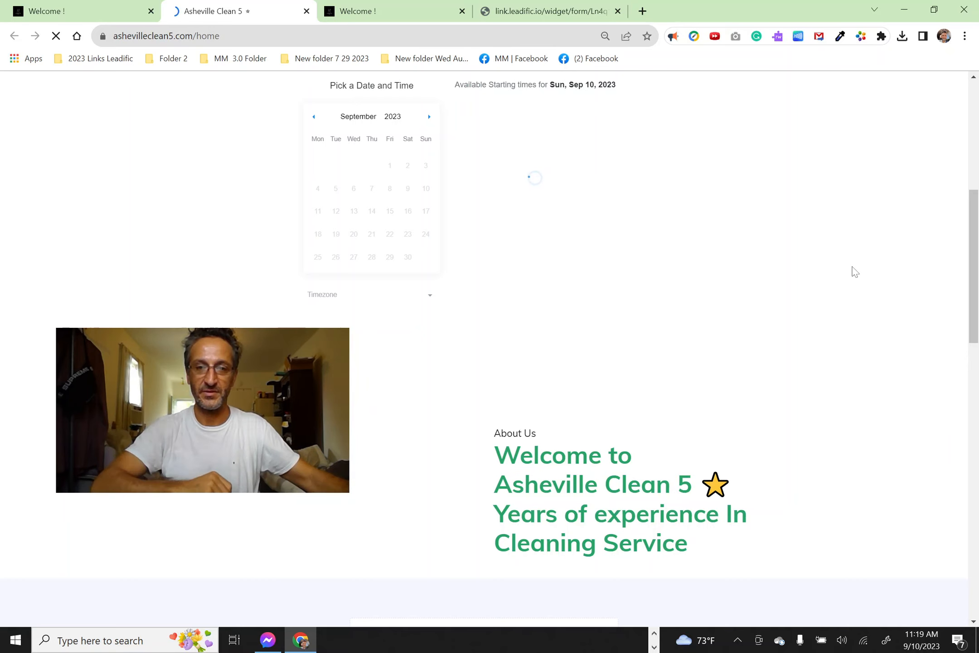
scroll(802, 329, "down", 2)
scroll(801, 326, "up", 7)
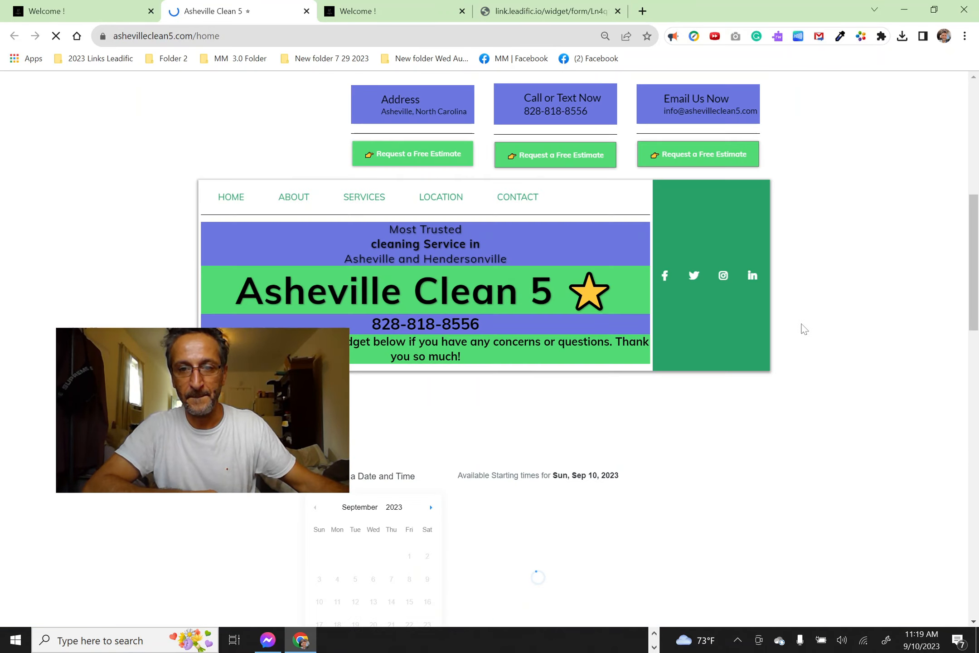
scroll(804, 330, "down", 6)
scroll(806, 334, "up", 7)
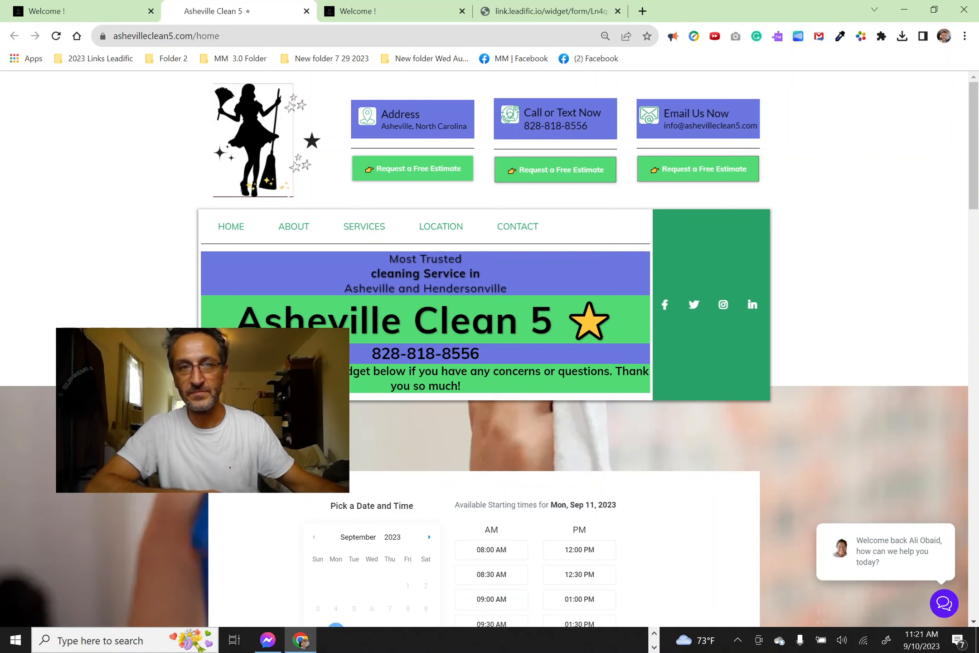
Review the call forwarding, whisper message and timeout configuration of the Asheville Clean 5 number in the phone settings, and discard the dialog.
left_click(60, 4)
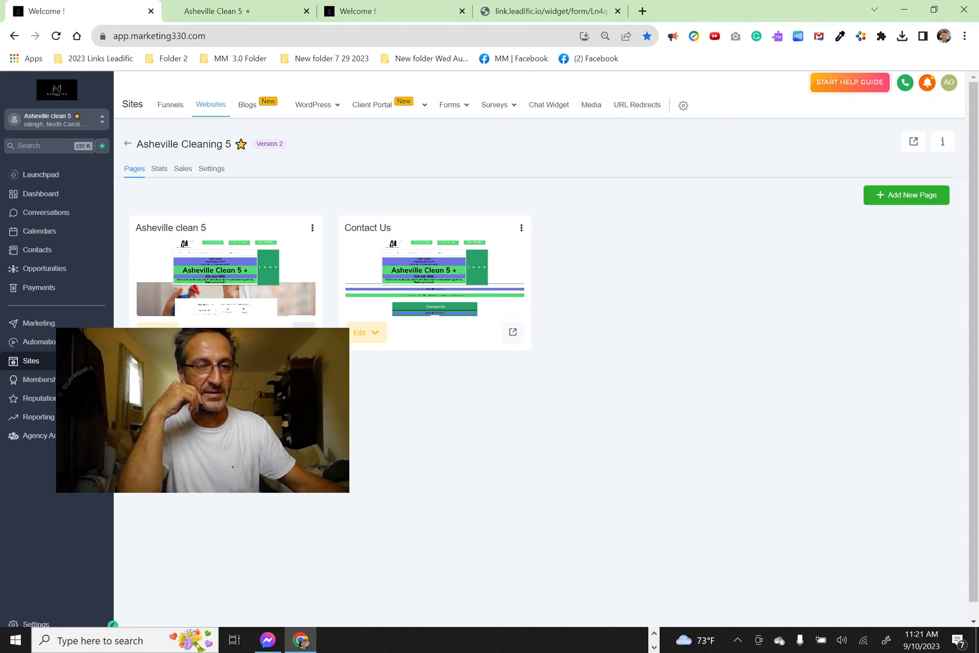
left_click(47, 628)
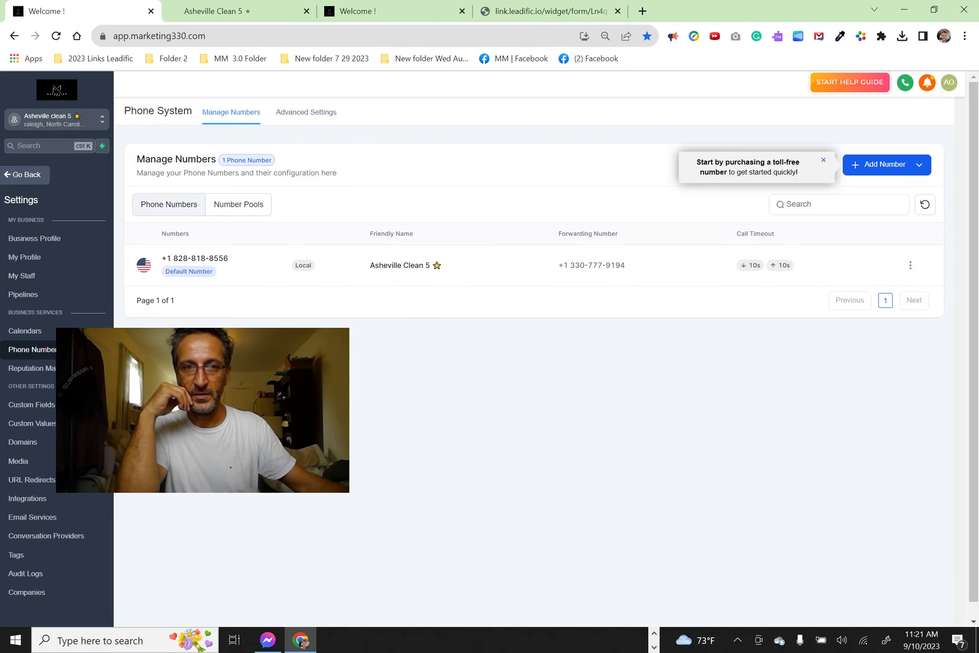
left_click(909, 268)
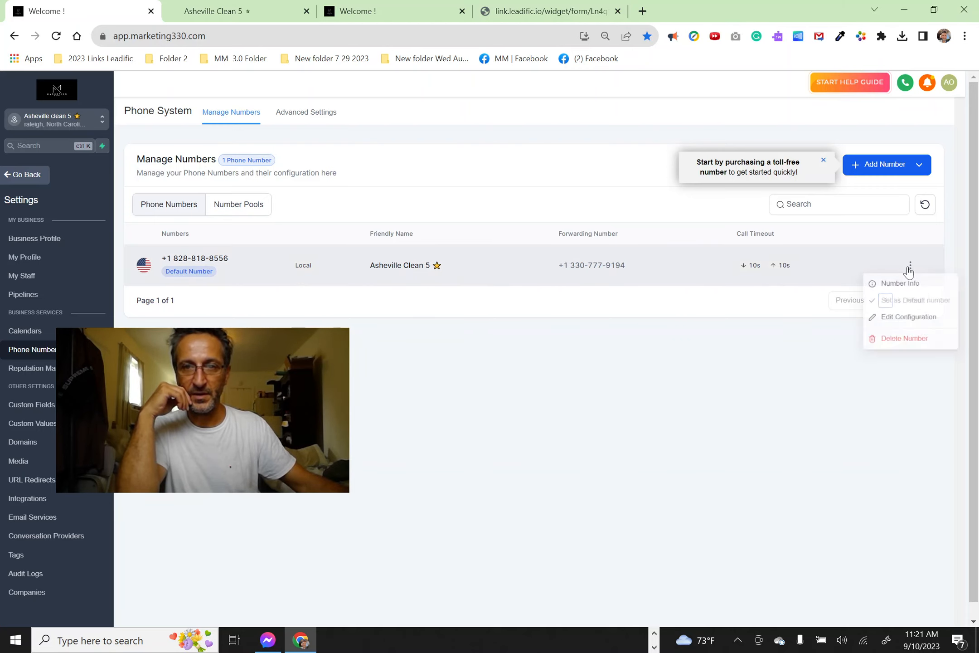
left_click(909, 320)
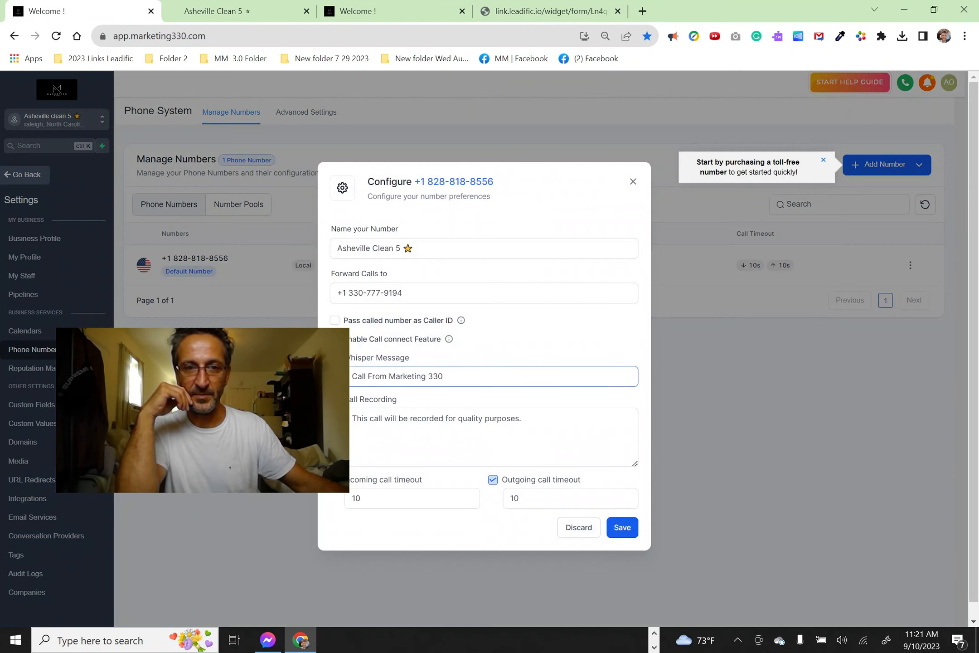
left_click(460, 378)
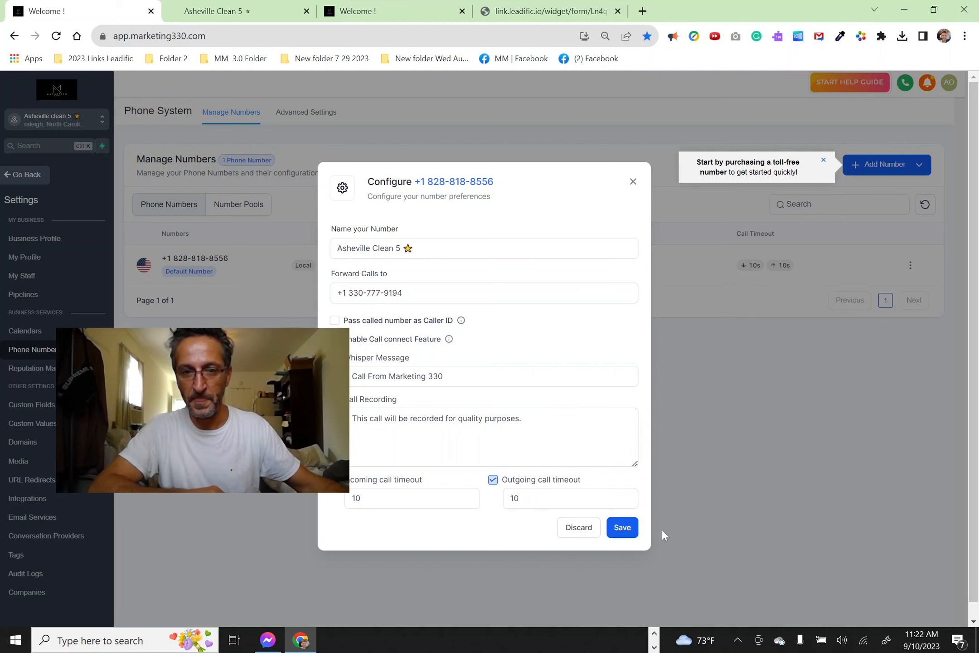
left_click(579, 528)
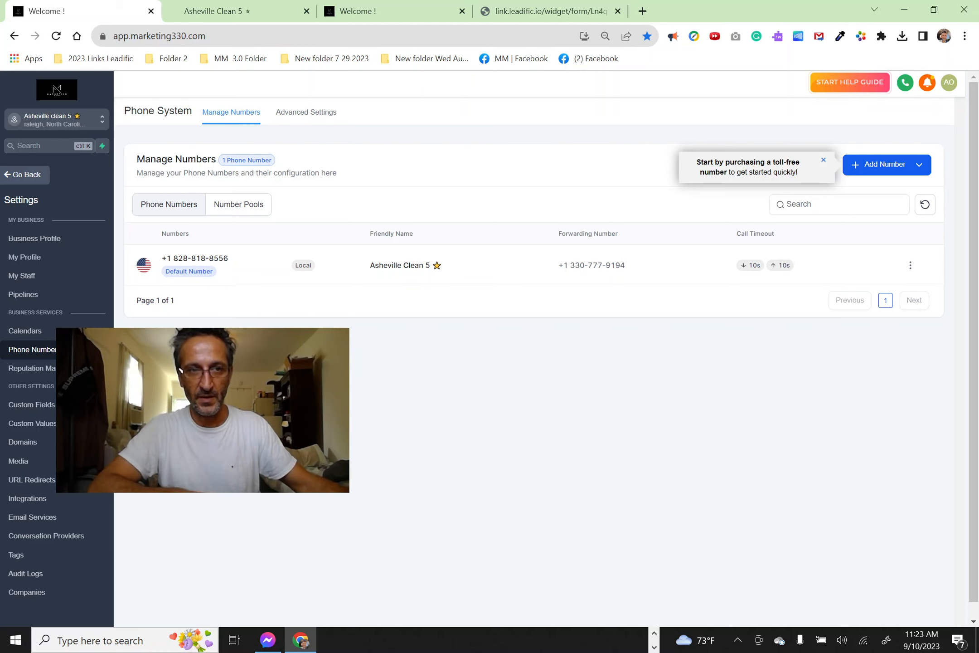
Return to the Asheville Cleaning 5 website pages, open the live Asheville clean 5 page again and review it down to the footer.
left_click(18, 175)
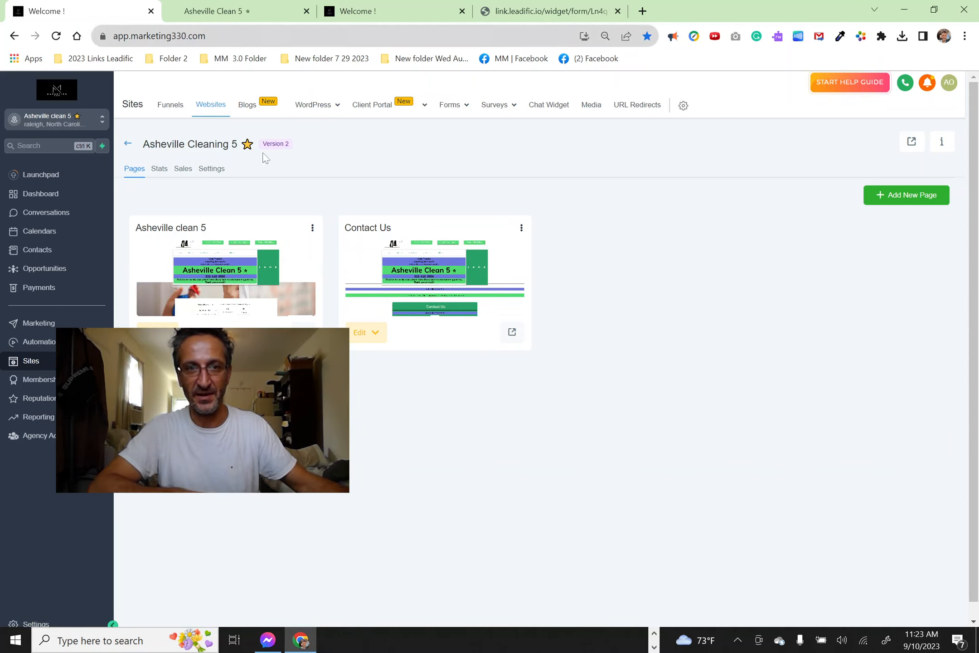
left_click(303, 330)
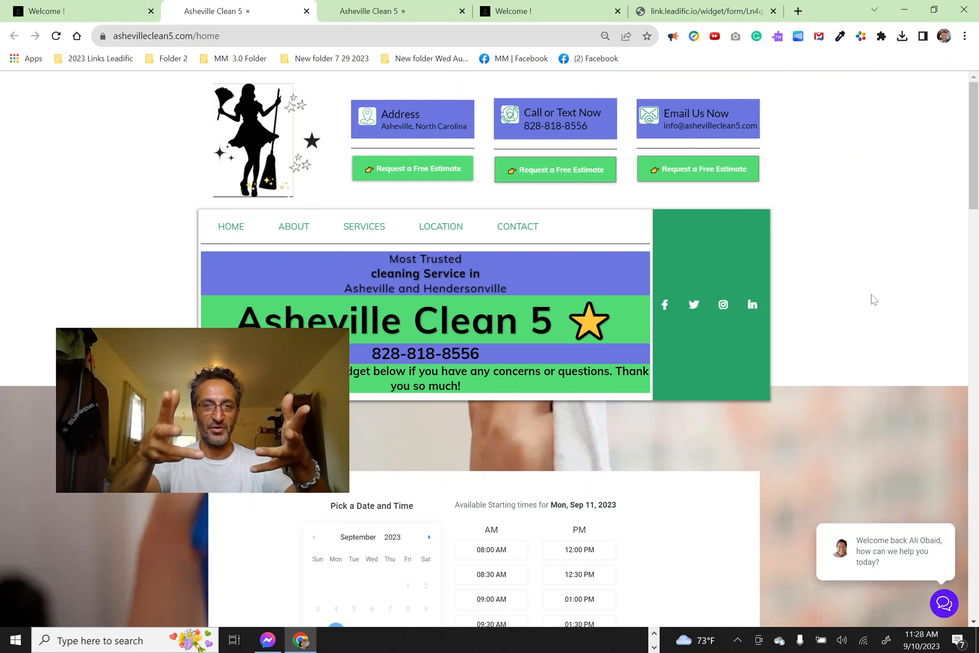
scroll(821, 407, "down", 6)
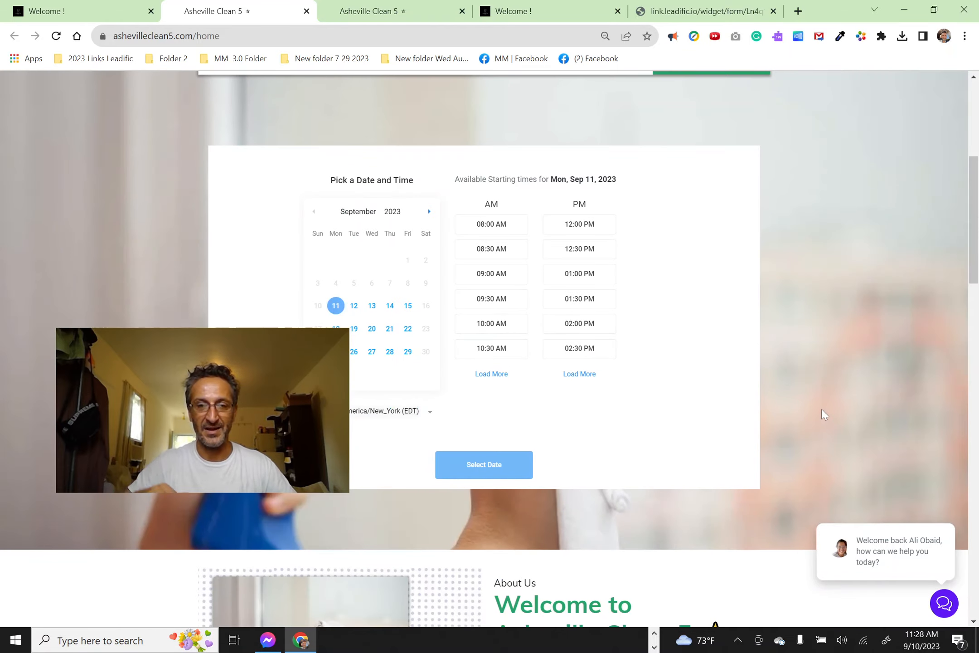
scroll(818, 391, "down", 7)
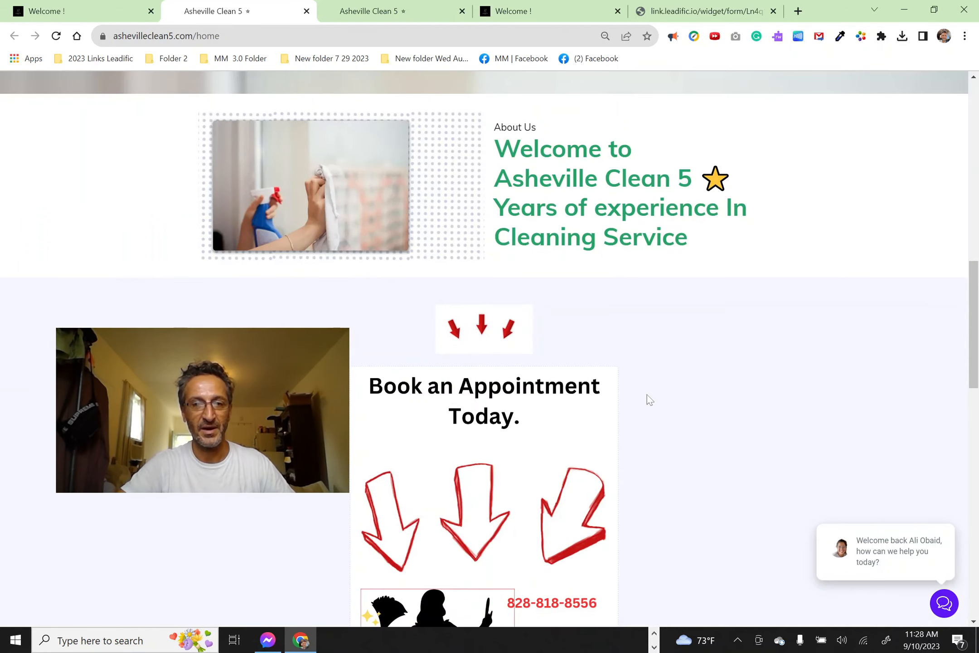
scroll(647, 396, "down", 6)
scroll(650, 400, "down", 9)
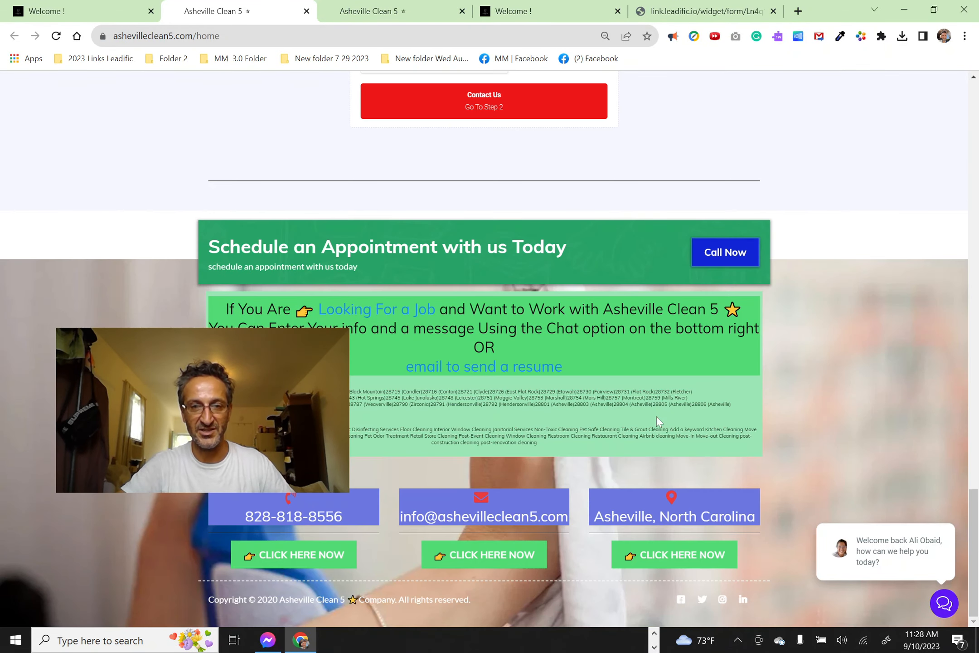
scroll(657, 417, "up", 10)
scroll(662, 416, "up", 12)
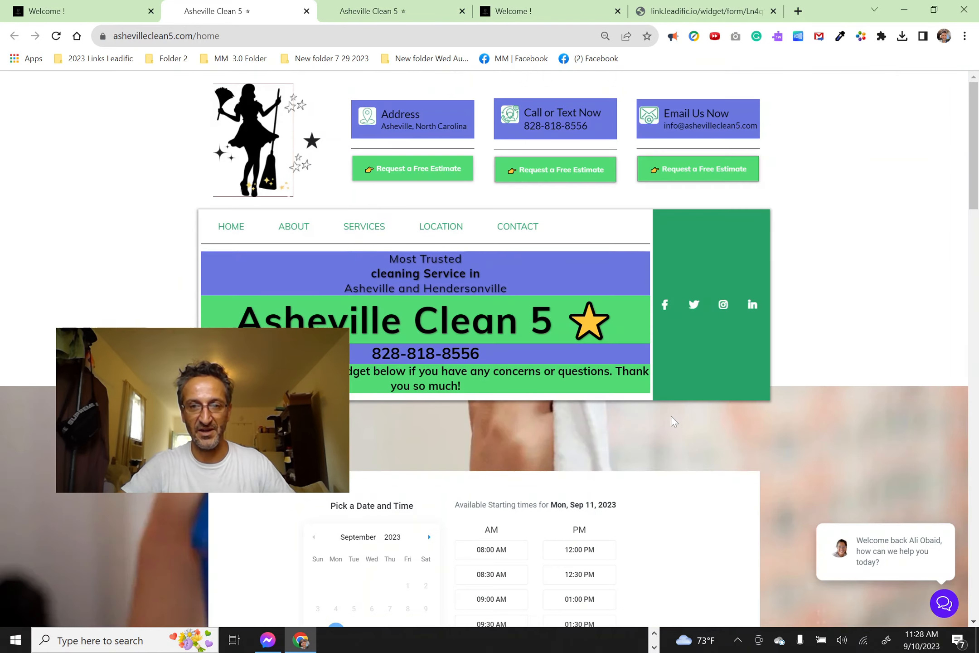